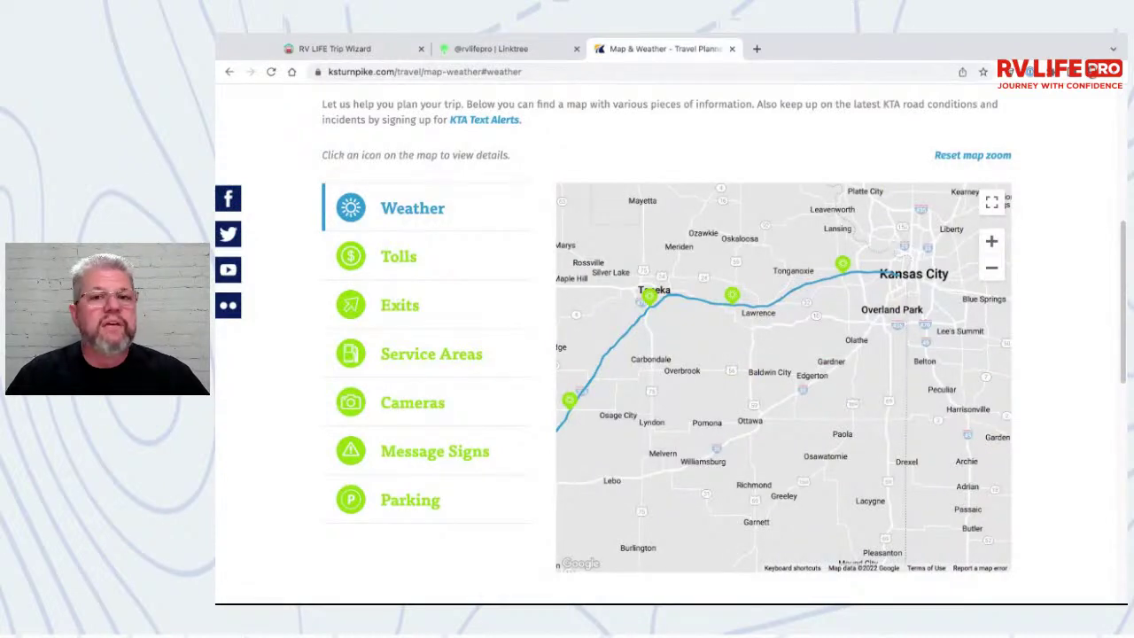
# Step: Switch to RV LIFE Trip Wizard and display the entire No Tolls route from St Louis to Denver on the map
pyautogui.moveTo(720, 362); pyautogui.dragTo(746, 376)
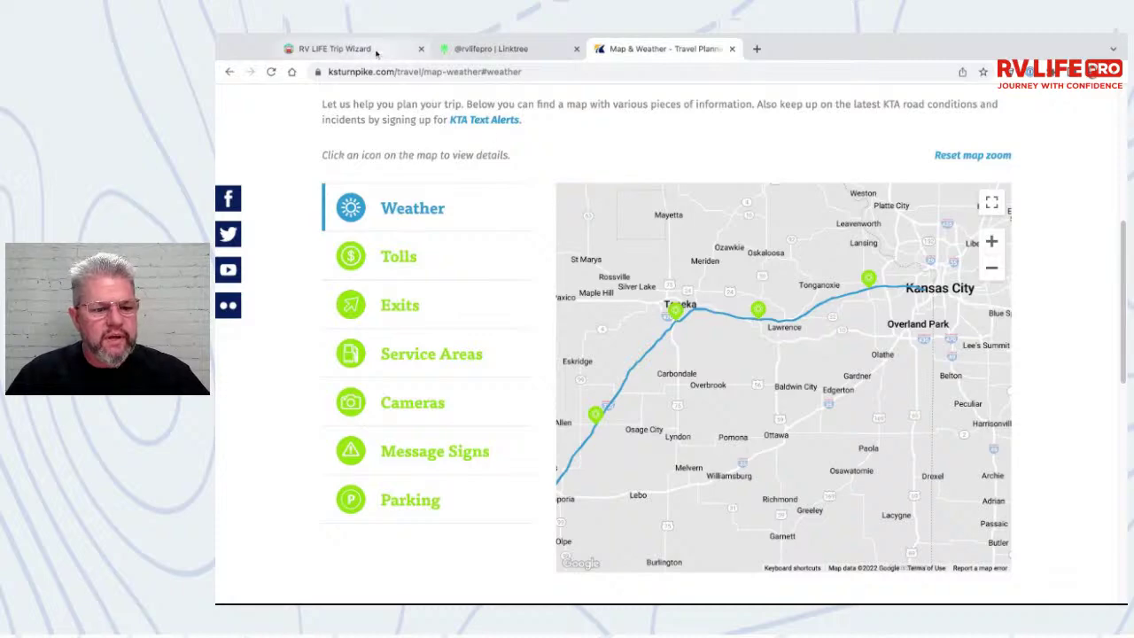
pyautogui.click(336, 48)
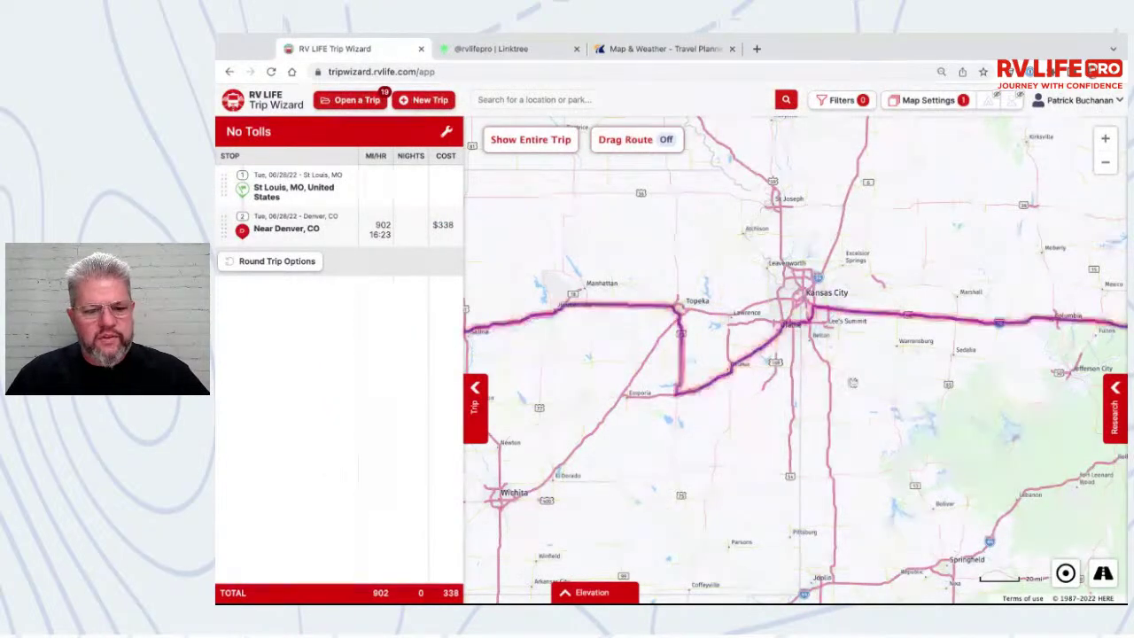
pyautogui.click(569, 142)
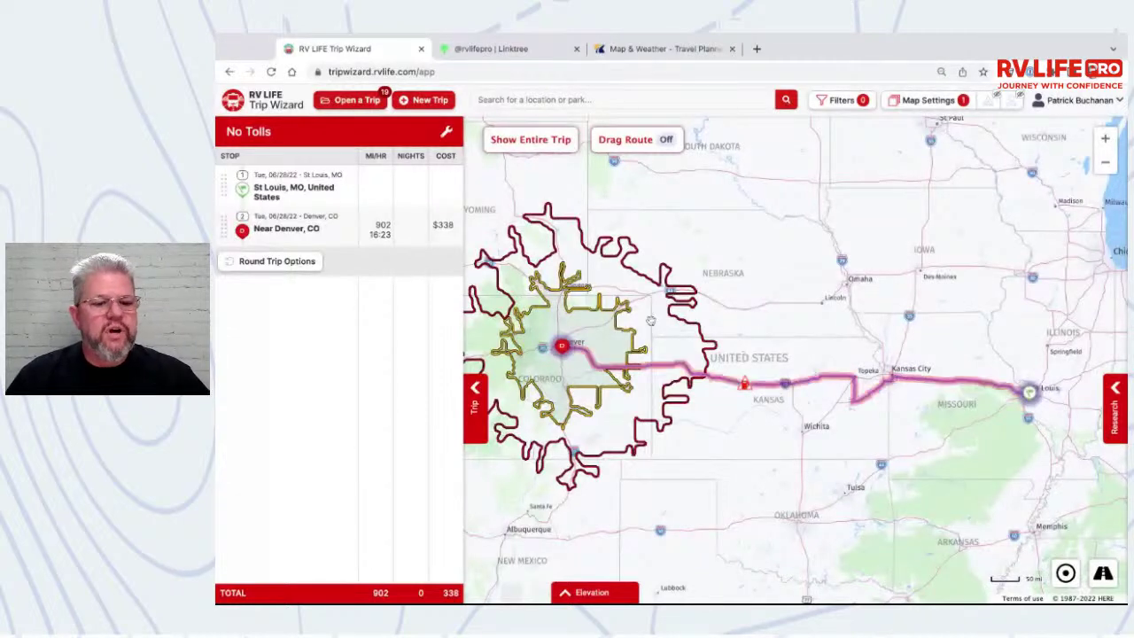
# Step: Review the trip's routing and driving options and the RV specifications in the trip settings, and close them without changes
pyautogui.click(449, 133)
pyautogui.click(354, 187)
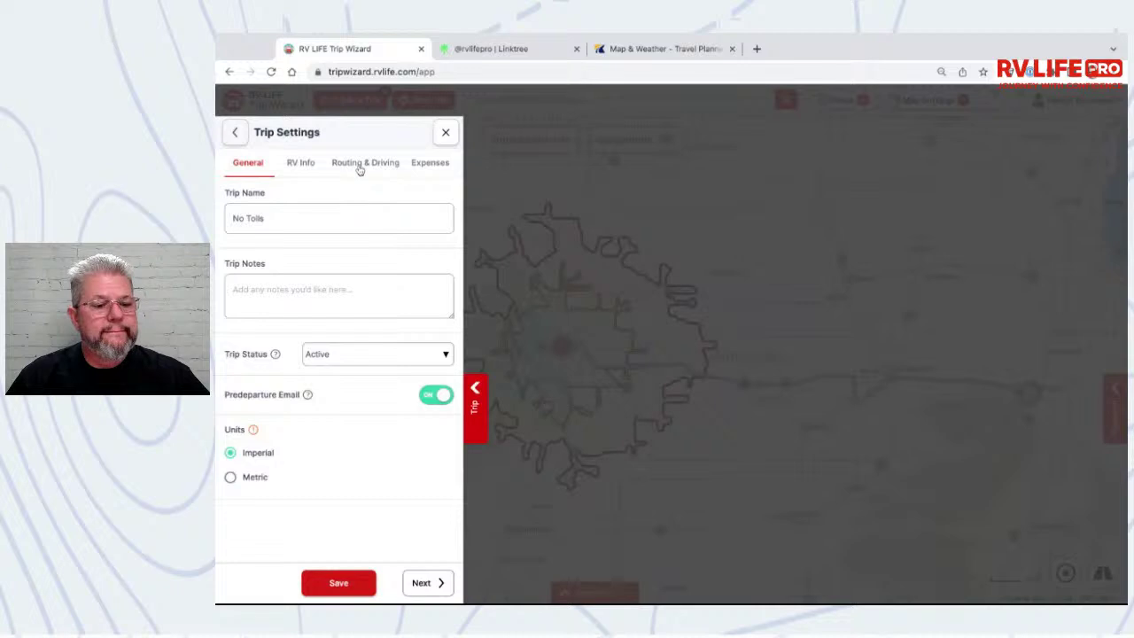
pyautogui.click(361, 167)
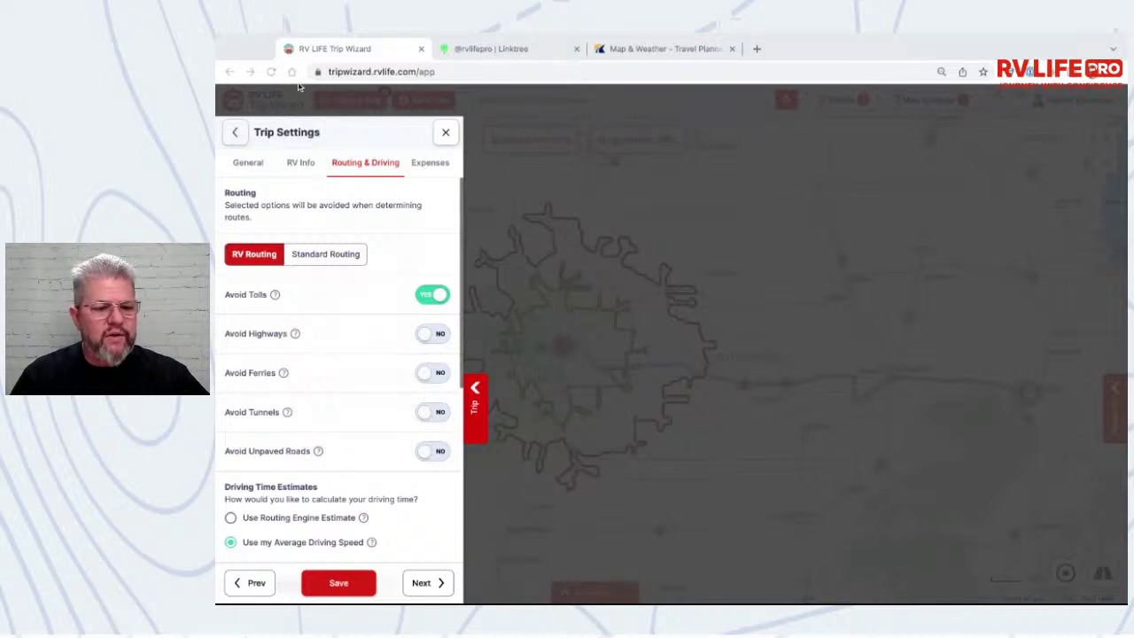
pyautogui.click(302, 171)
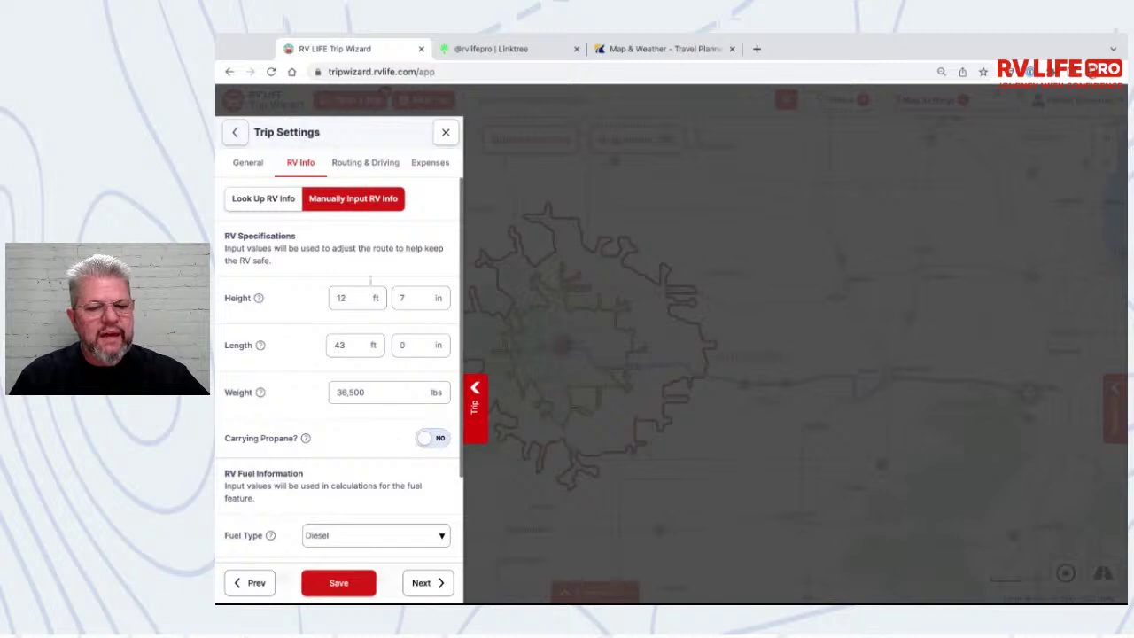
pyautogui.click(377, 164)
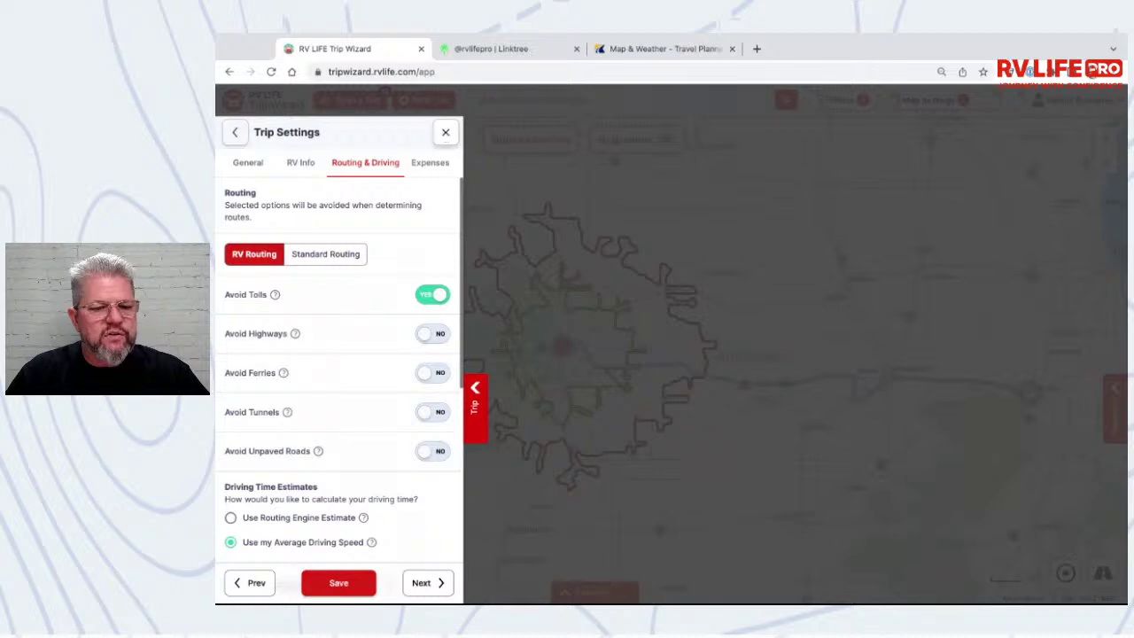
pyautogui.click(445, 134)
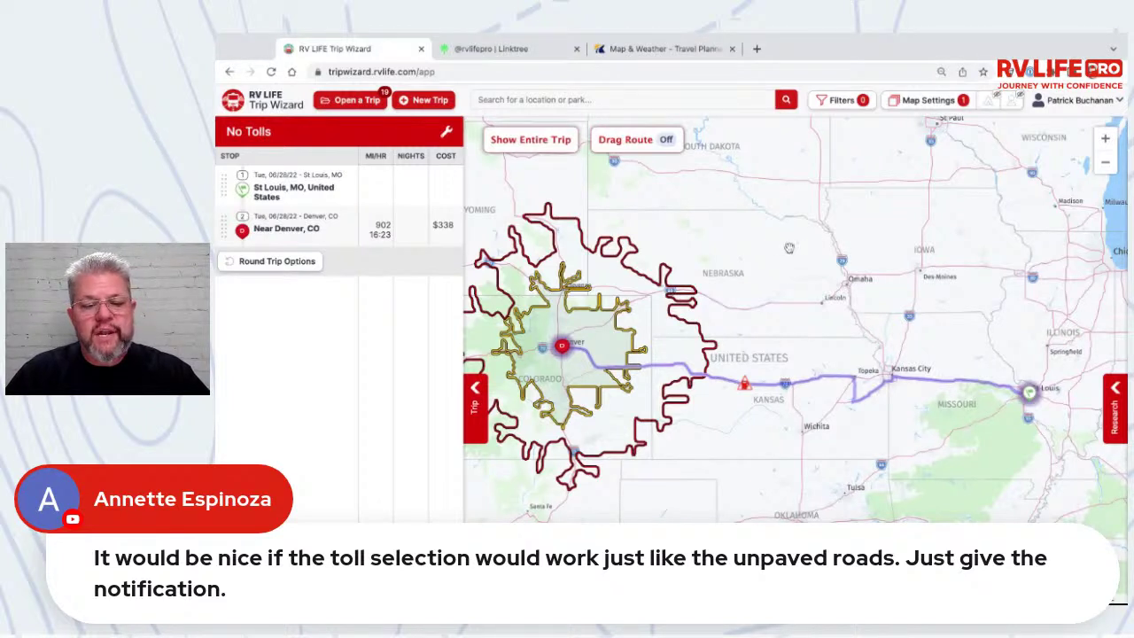
# Step: Set the trip's driving distance to be calculated from average hours per day and save the settings
pyautogui.click(445, 136)
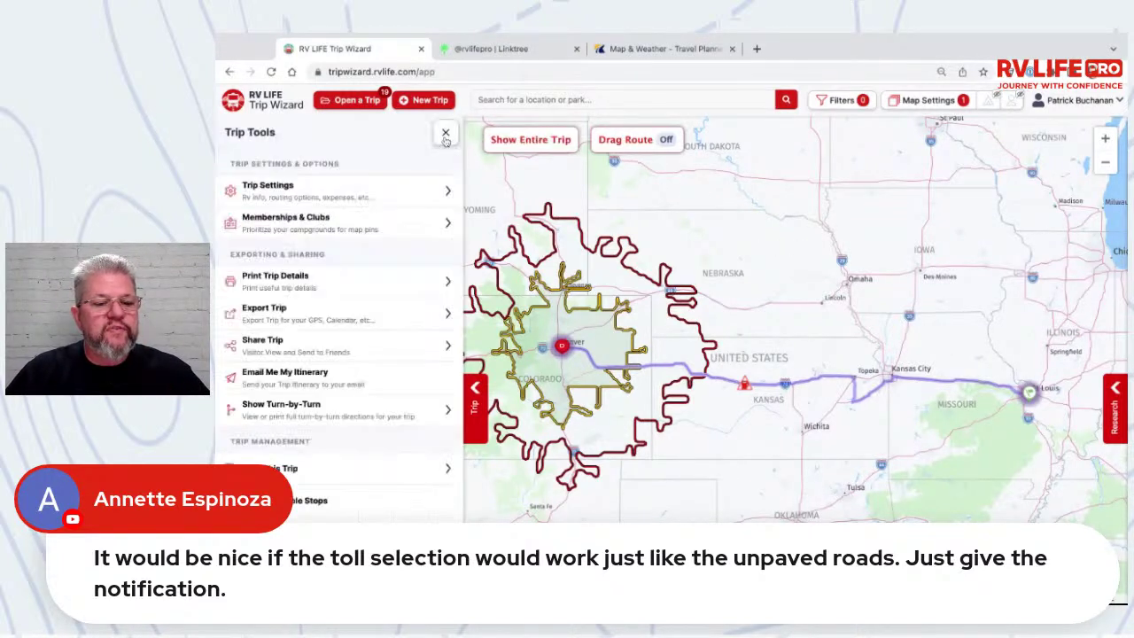
pyautogui.click(381, 189)
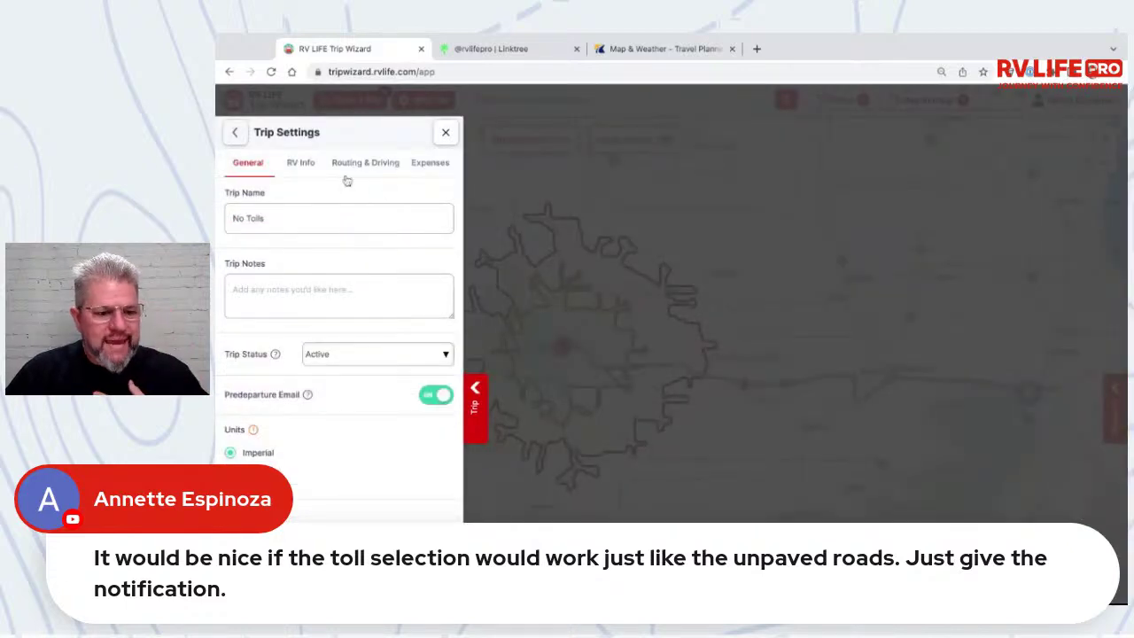
pyautogui.click(350, 164)
pyautogui.scroll(-5, 369, 319)
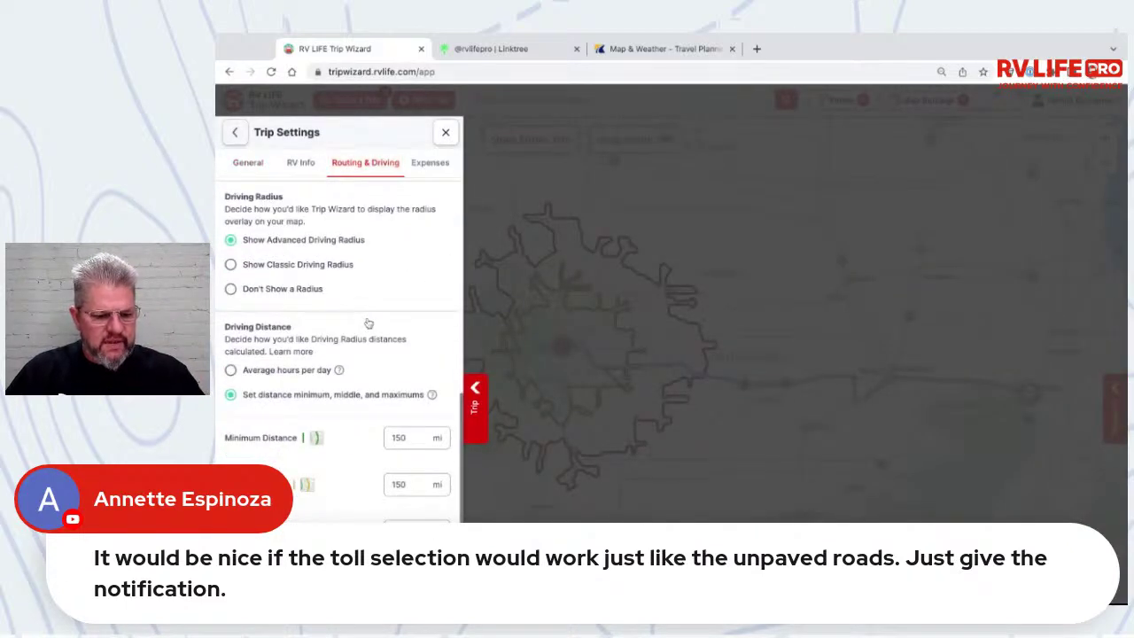
pyautogui.scroll(1, 289, 375)
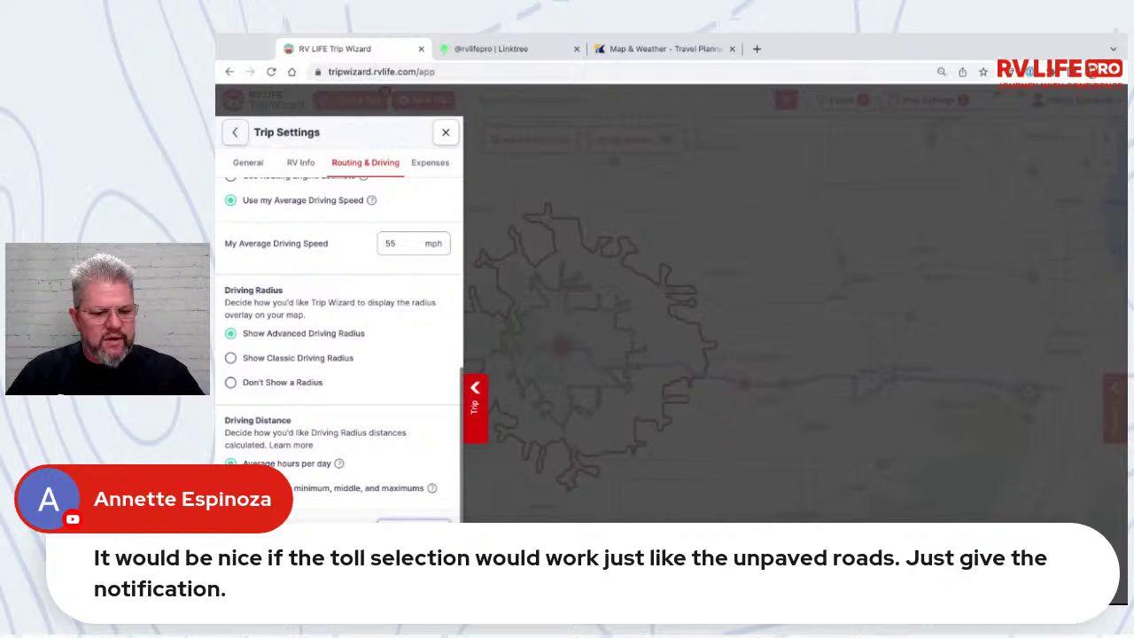
pyautogui.click(413, 521)
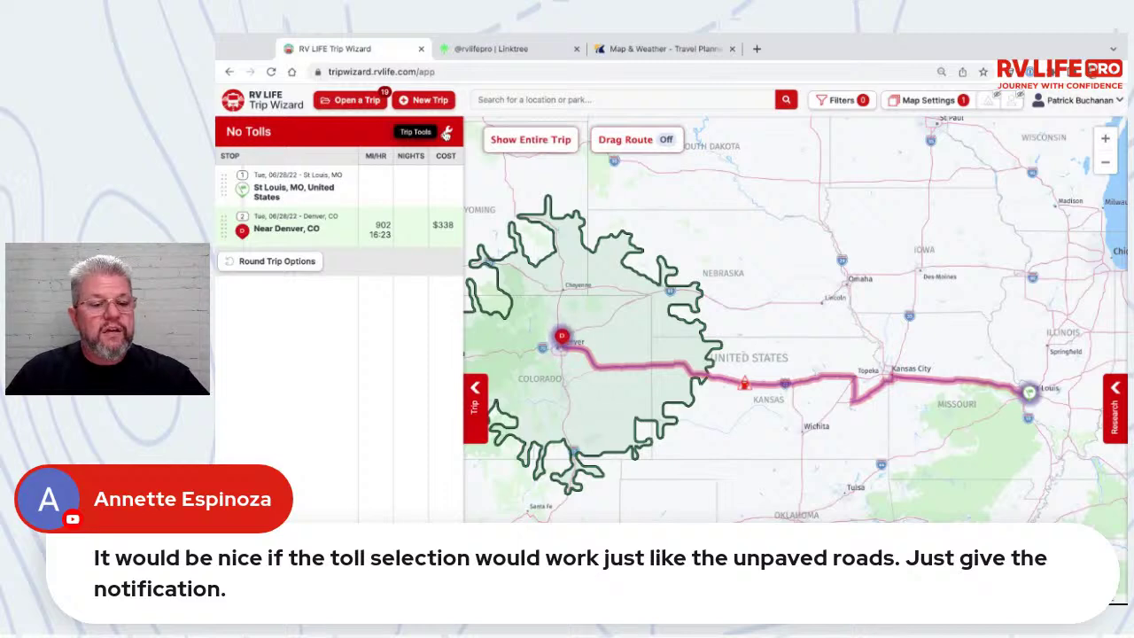
# Step: Base the driving distance on set minimum, middle and maximum values, set the middle distance to 200 mi, and save the trip settings
pyautogui.click(447, 131)
pyautogui.click(432, 196)
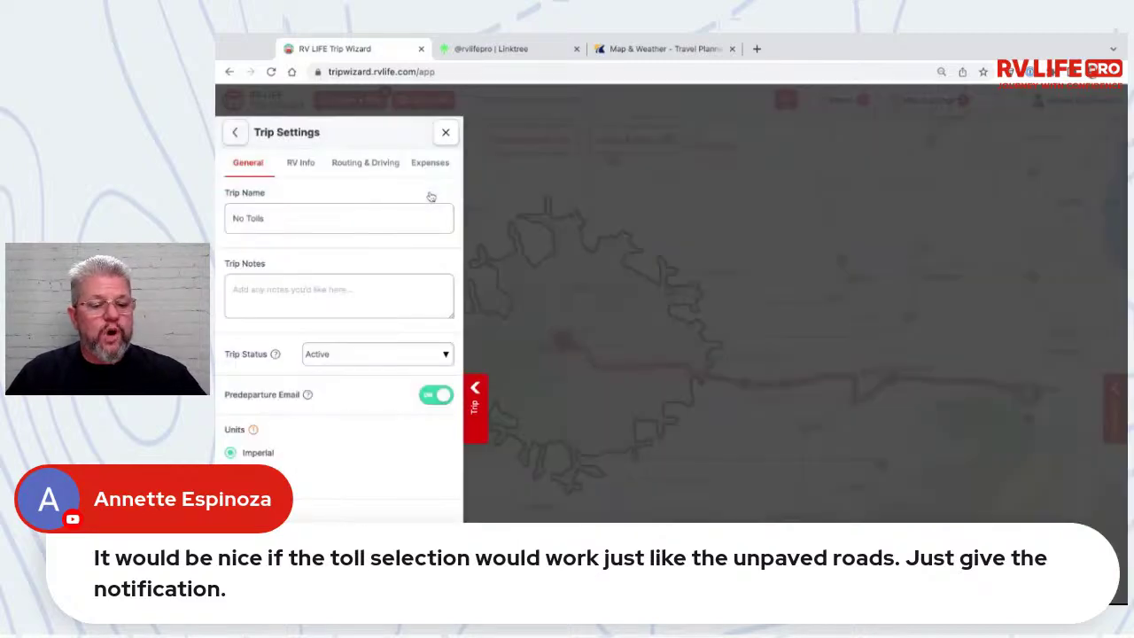
pyautogui.click(383, 168)
pyautogui.scroll(-1, 342, 389)
pyautogui.scroll(-3, 342, 390)
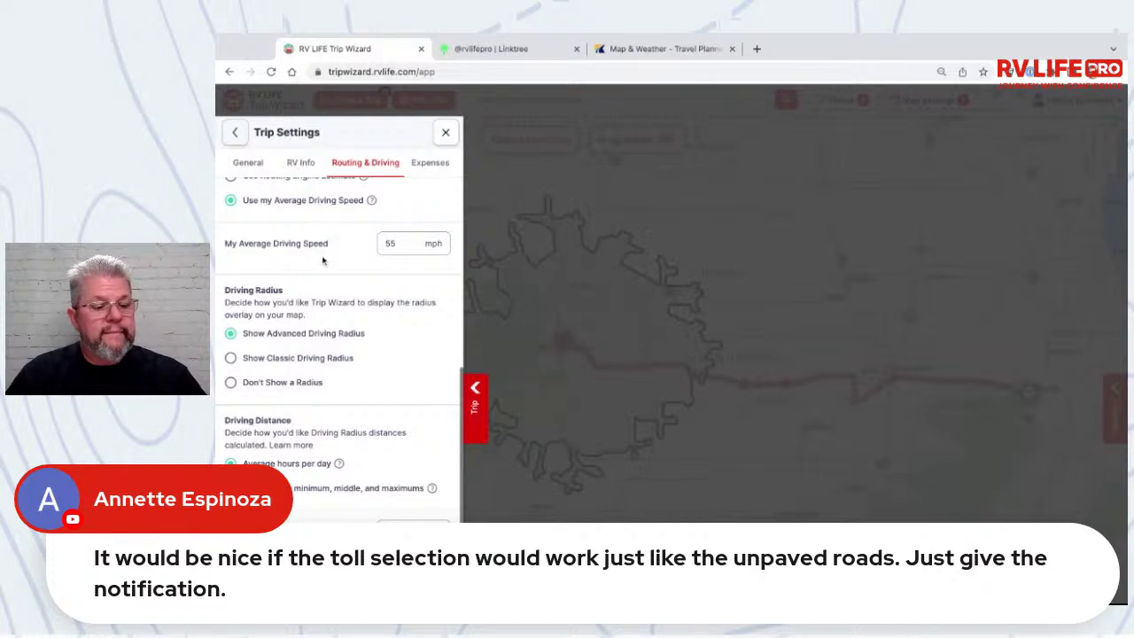
pyautogui.click(384, 489)
pyautogui.scroll(-2, 415, 508)
pyautogui.doubleClick(413, 485)
pyautogui.write('200')
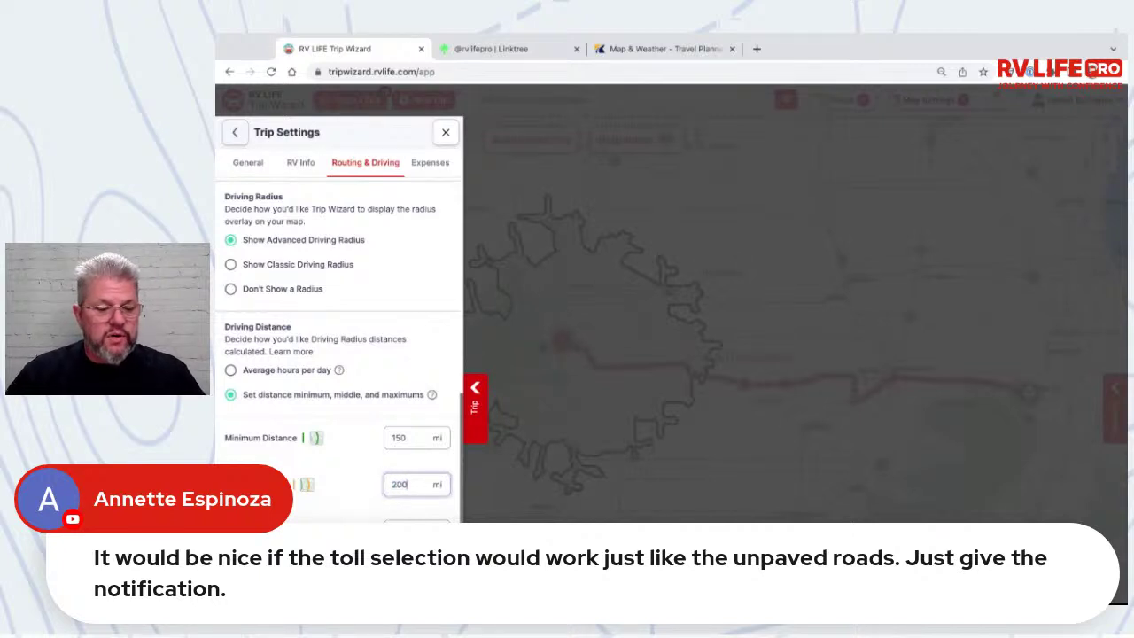
pyautogui.press('Tab')
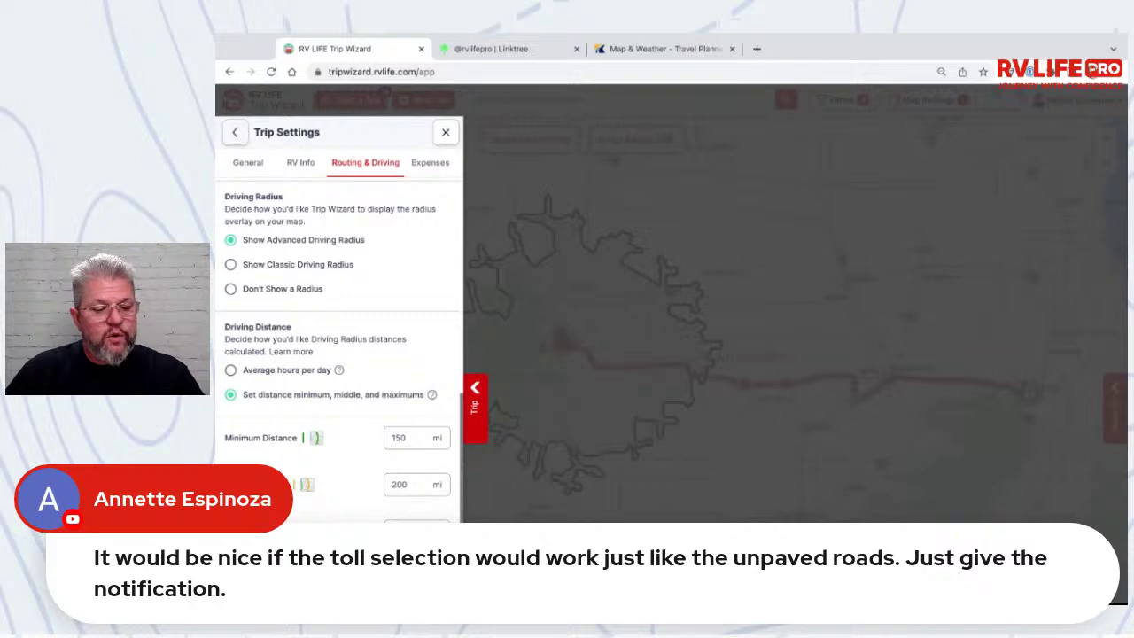
pyautogui.press('Return')
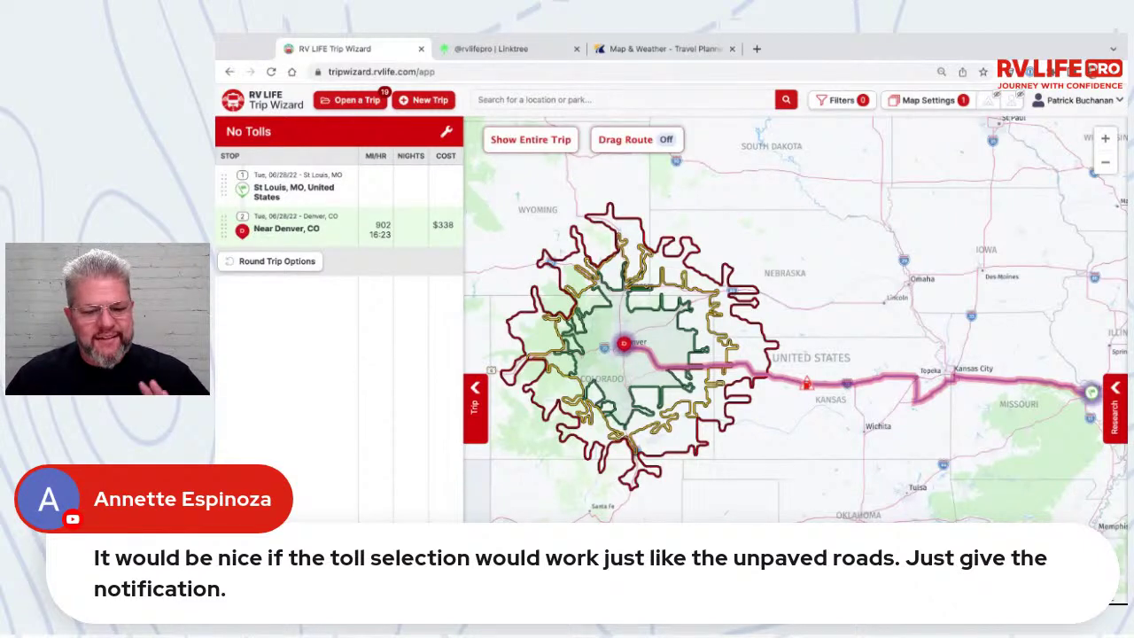
pyautogui.scroll(3, 717, 378)
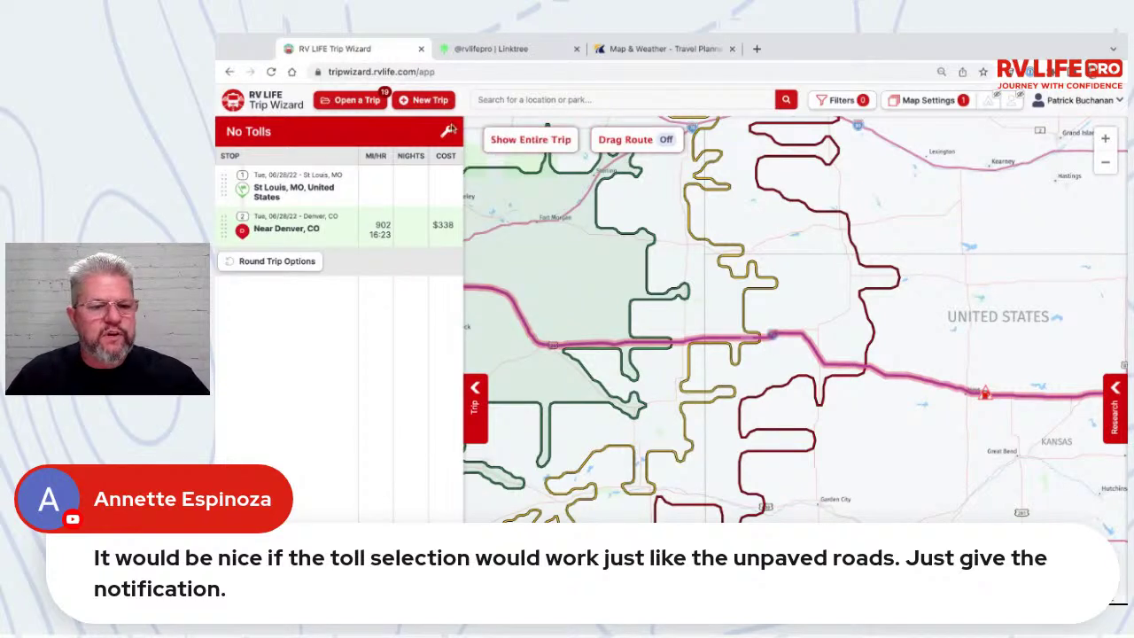
# Step: Set the middle driving distance to 150 mi in the trip's routing and driving settings and save
pyautogui.click(445, 132)
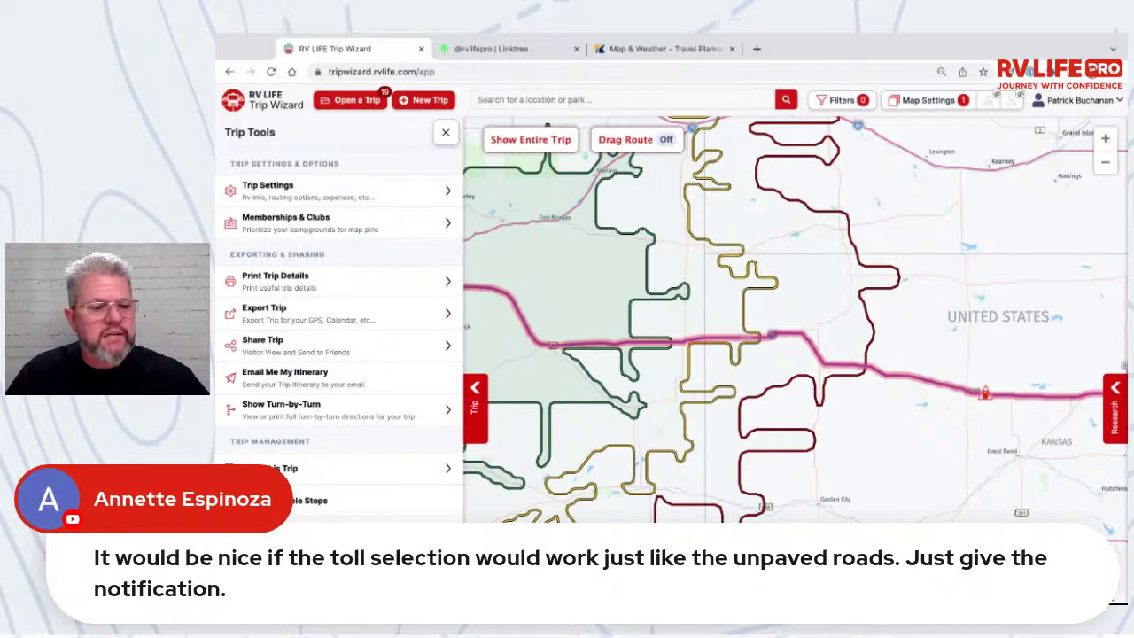
pyautogui.click(363, 192)
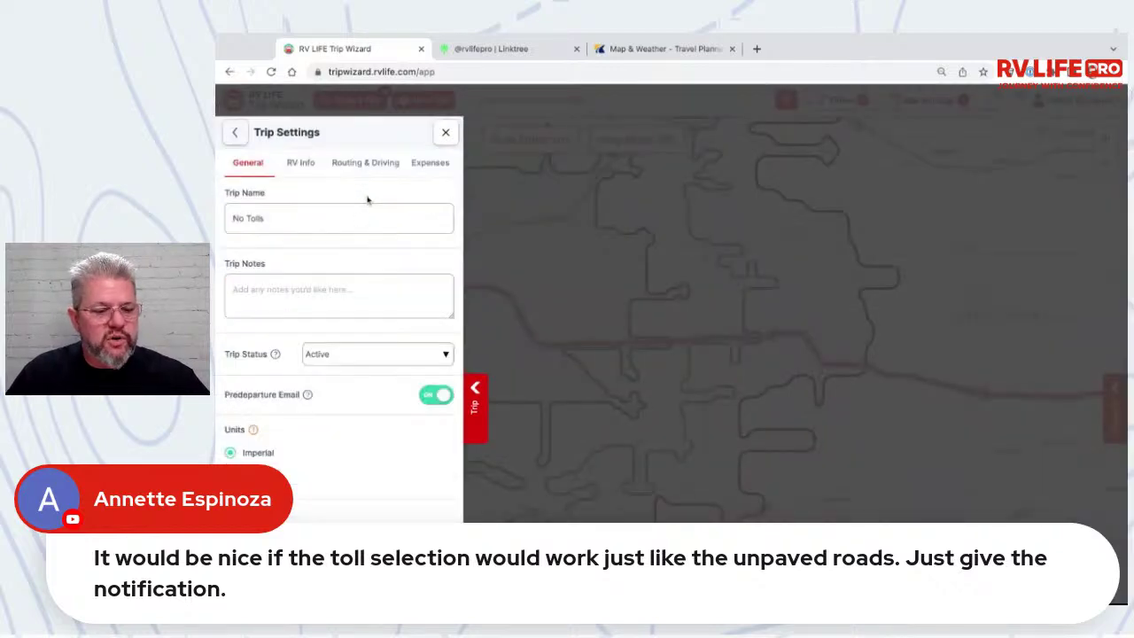
pyautogui.click(348, 162)
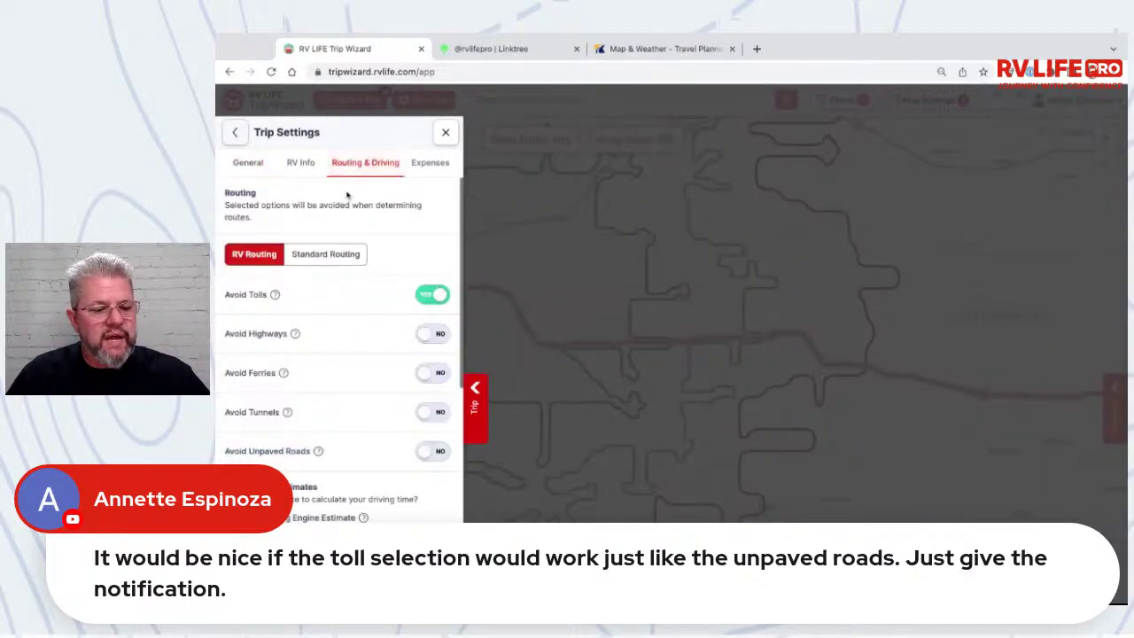
pyautogui.scroll(-2, 354, 420)
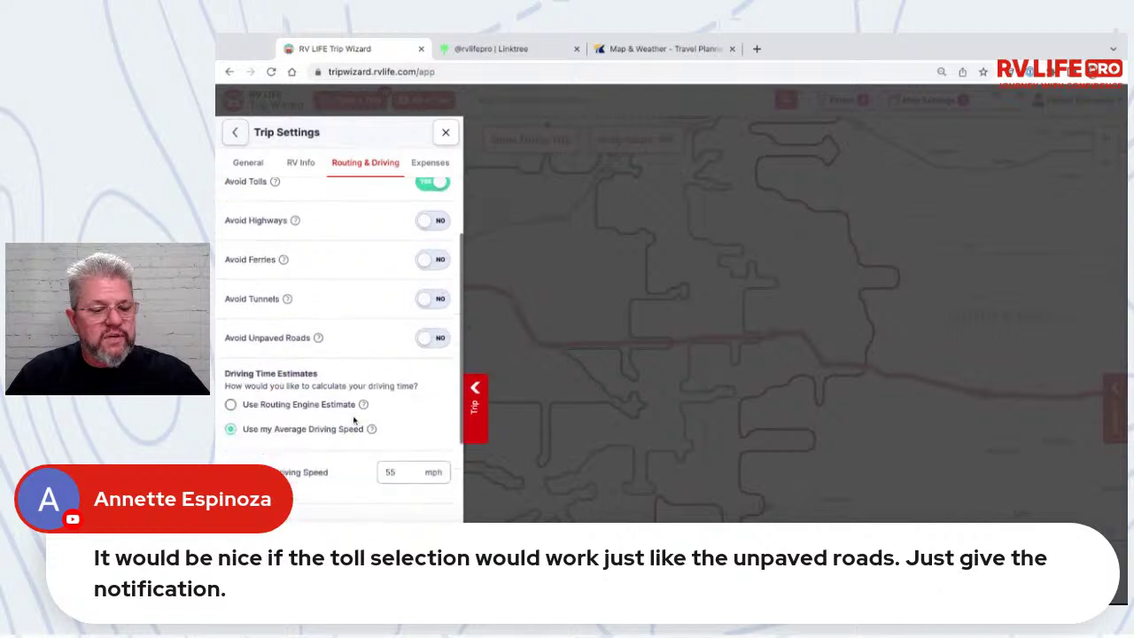
pyautogui.scroll(-7, 355, 420)
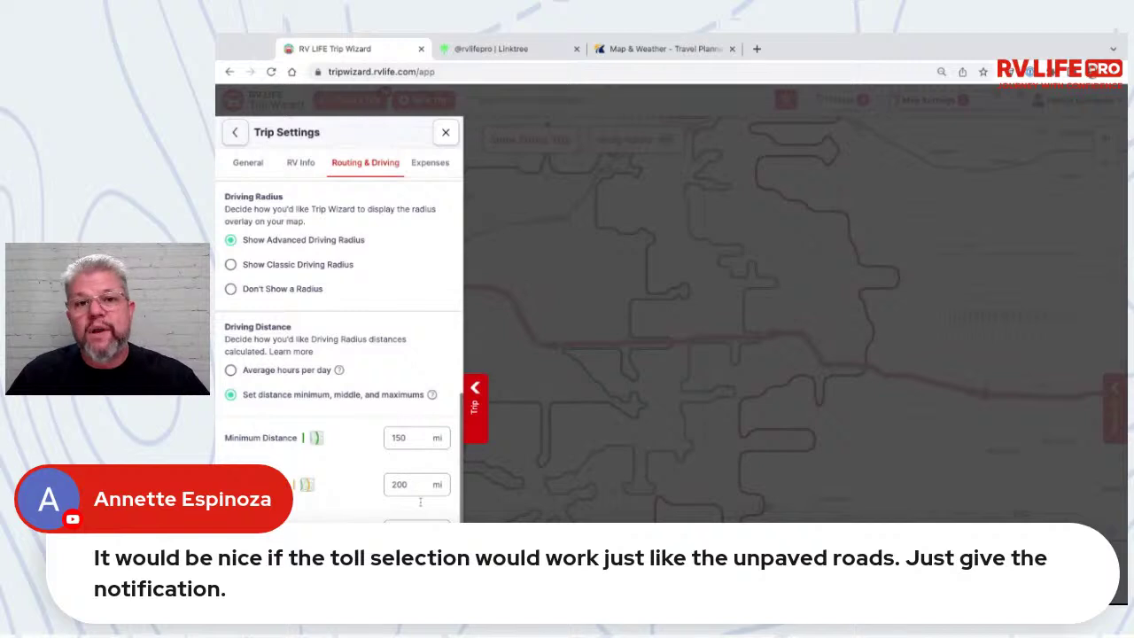
pyautogui.click(429, 437)
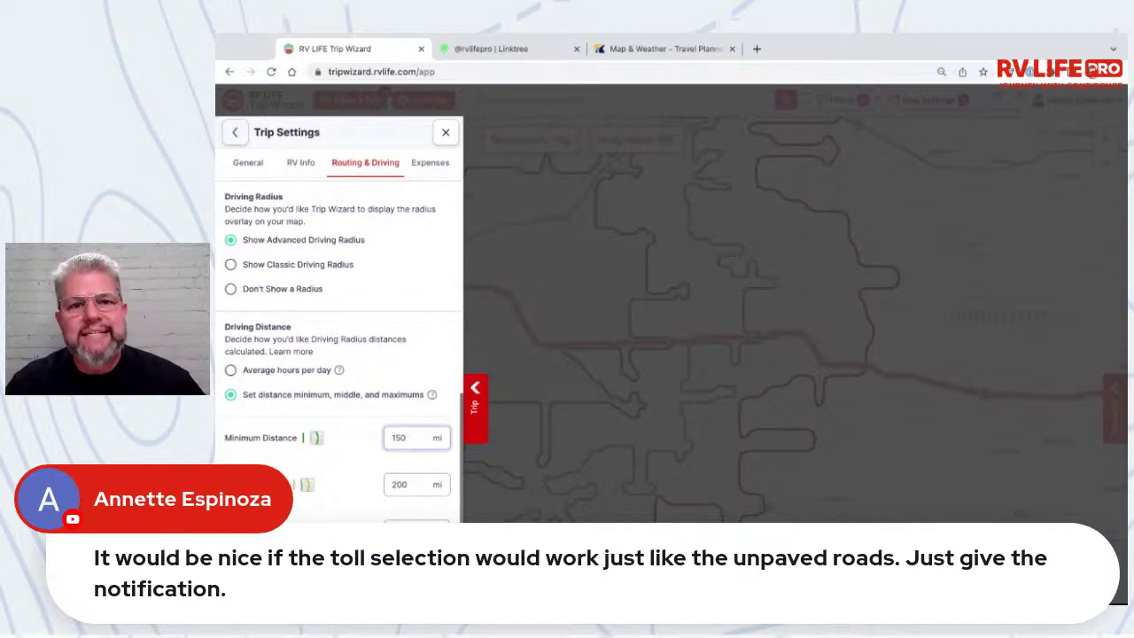
pyautogui.click(415, 482)
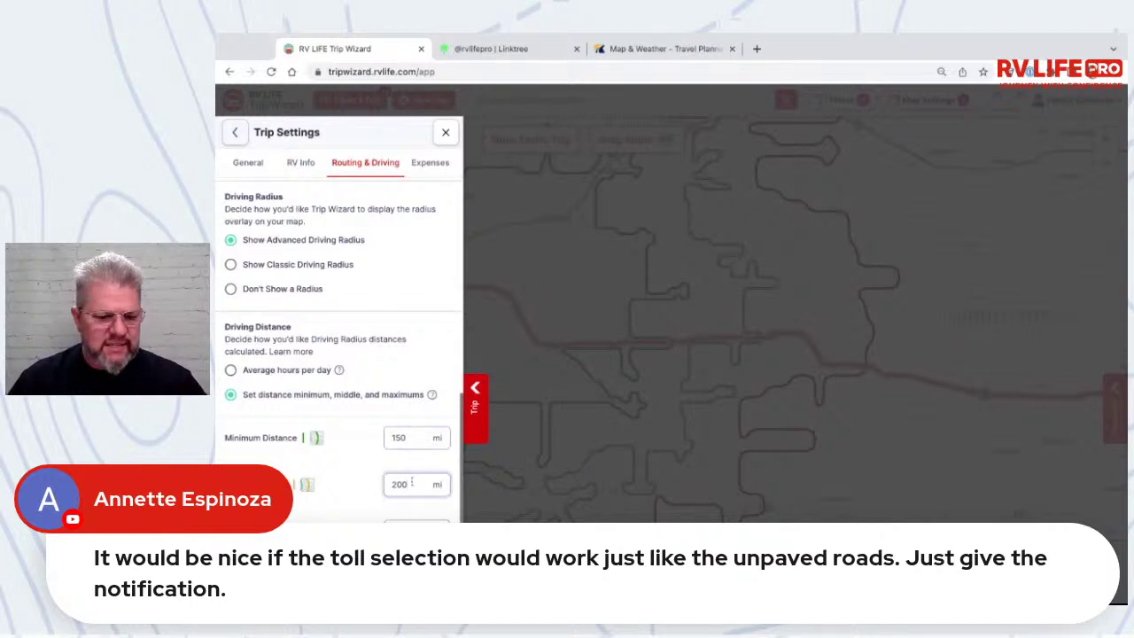
pyautogui.press('BackSpace')
pyautogui.press('BackSpace')
pyautogui.press('BackSpace')
pyautogui.write('150')
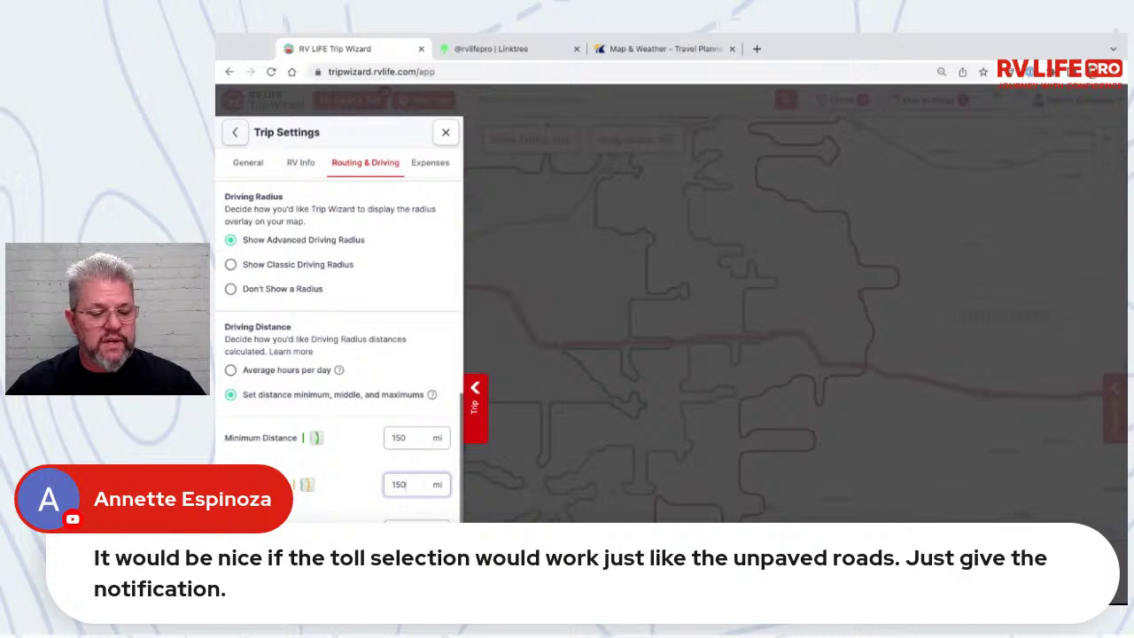
pyautogui.press('Tab')
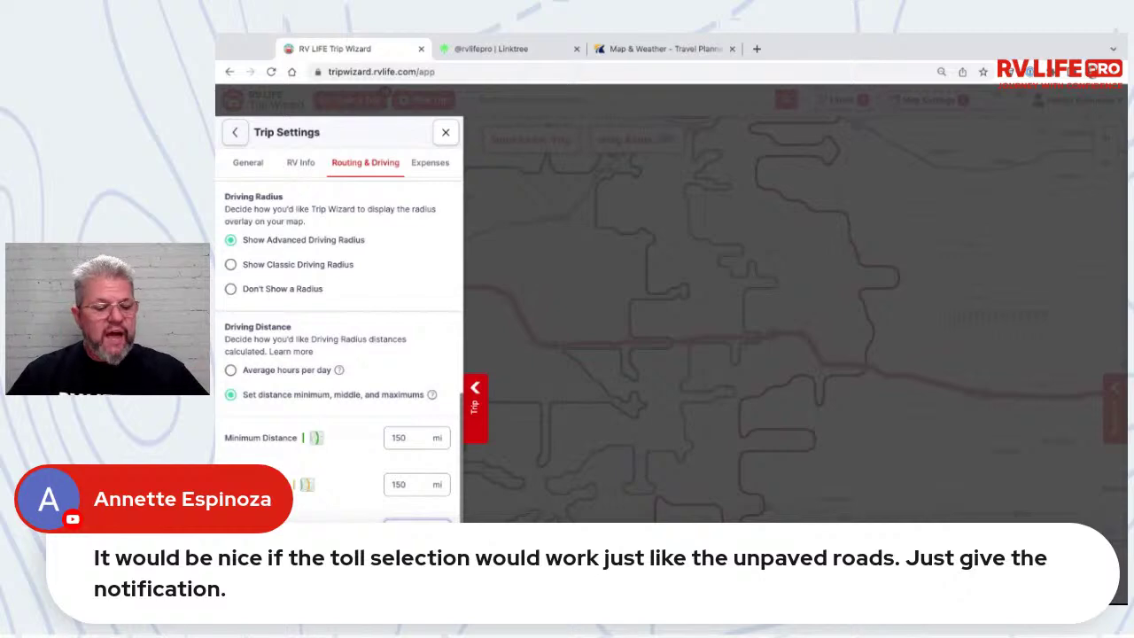
pyautogui.press('Return')
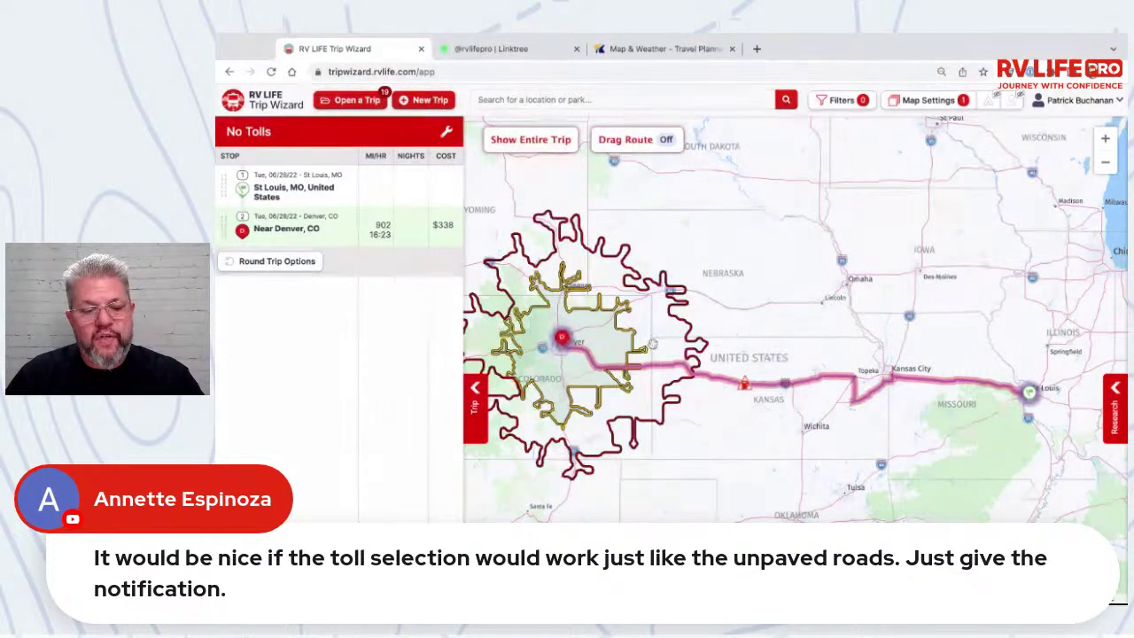
# Step: Show campgrounds on the map and open the summary card of Goodland KOA Journey along the route in Goodland, KS
pyautogui.moveTo(645, 352); pyautogui.dragTo(658, 351)
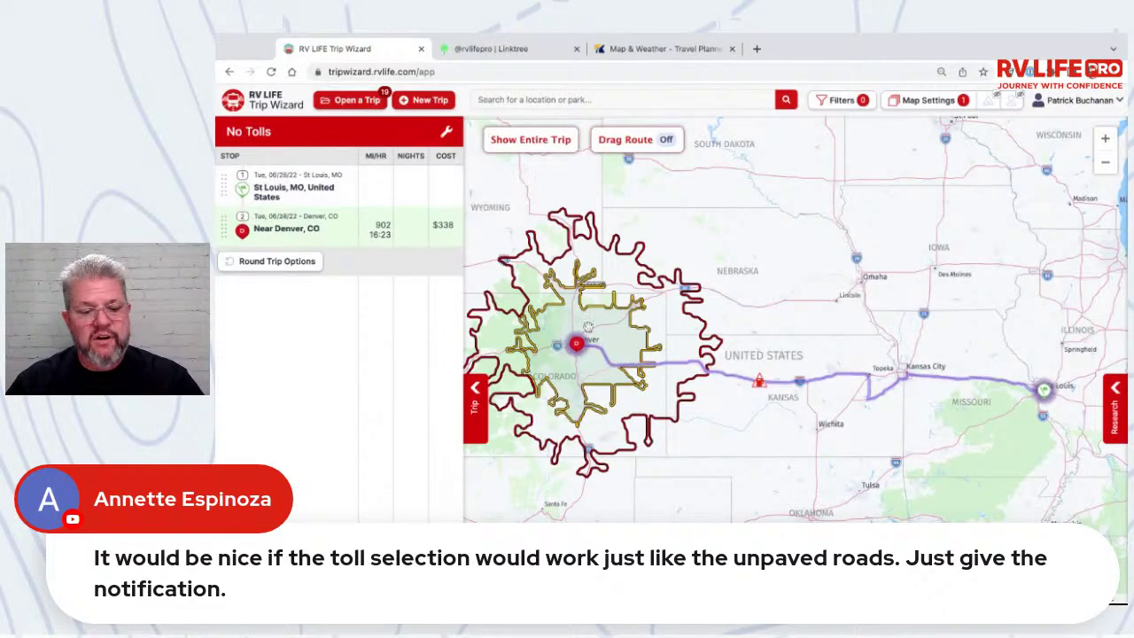
pyautogui.scroll(3, 576, 357)
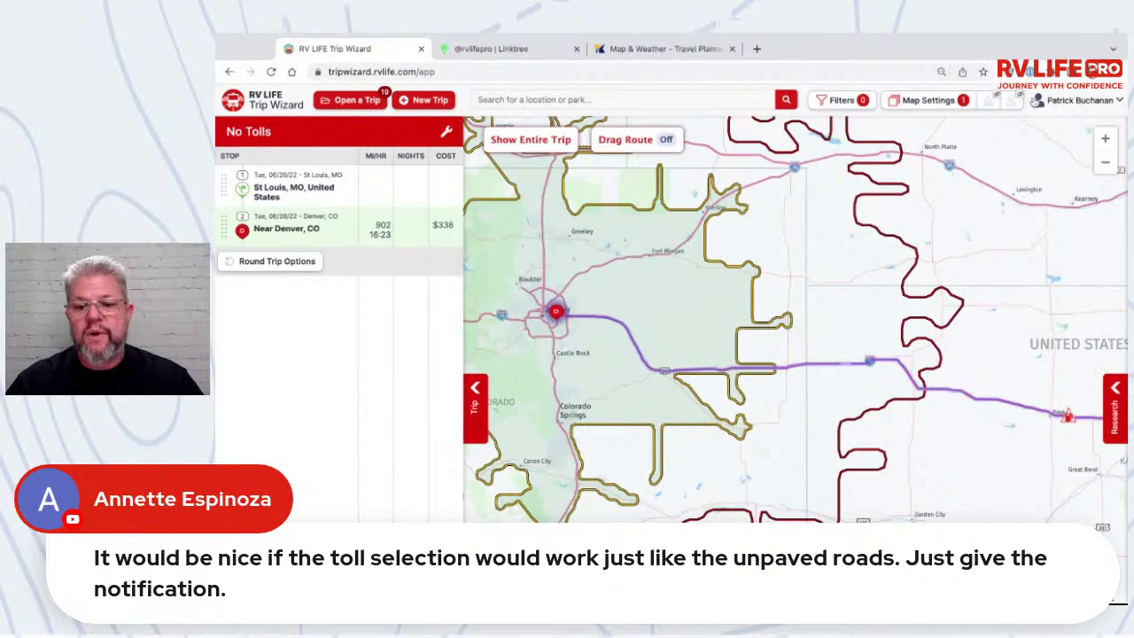
pyautogui.click(988, 99)
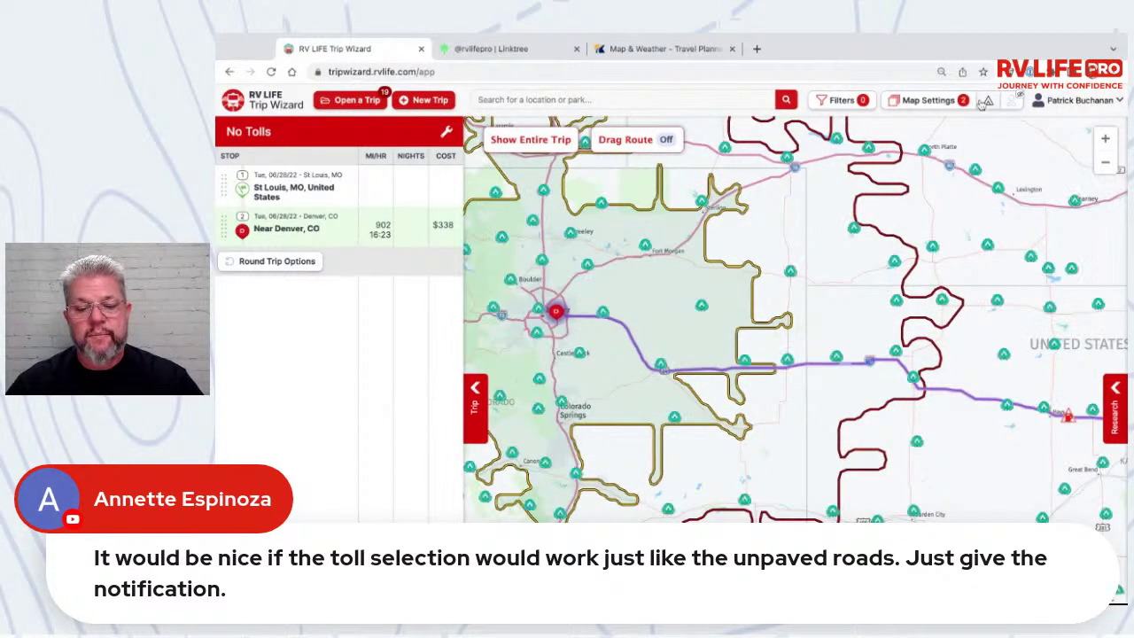
pyautogui.scroll(2, 831, 346)
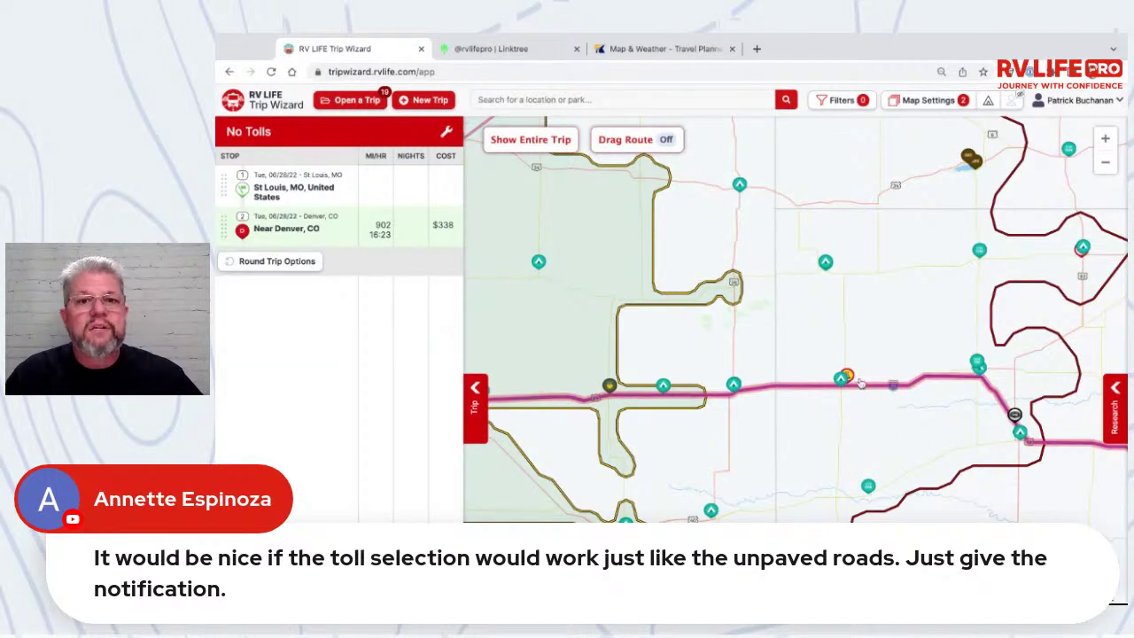
pyautogui.scroll(3, 846, 374)
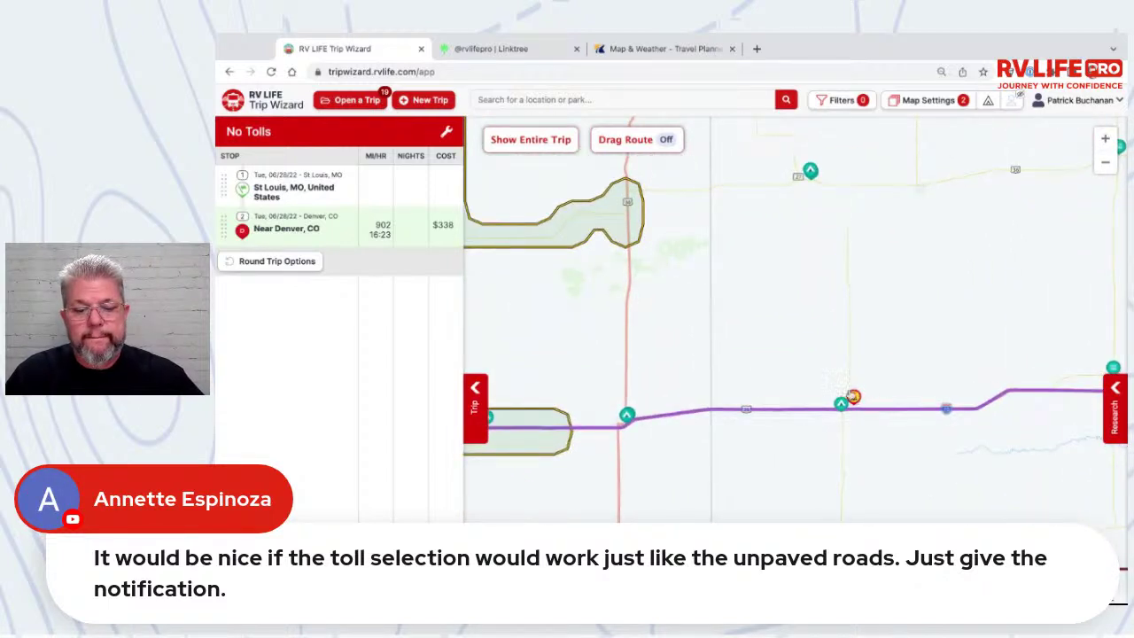
pyautogui.click(854, 398)
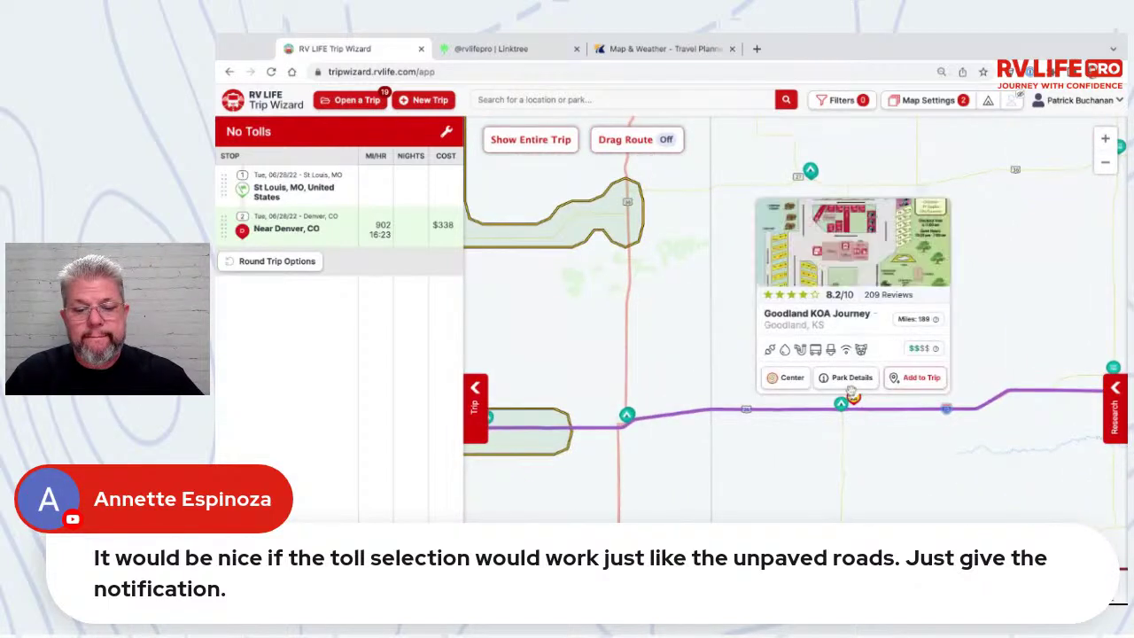
# Step: Dismiss the Goodland KOA Journey card and view the whole St Louis to Denver route with its driving radii
pyautogui.click(862, 437)
pyautogui.scroll(-3, 862, 437)
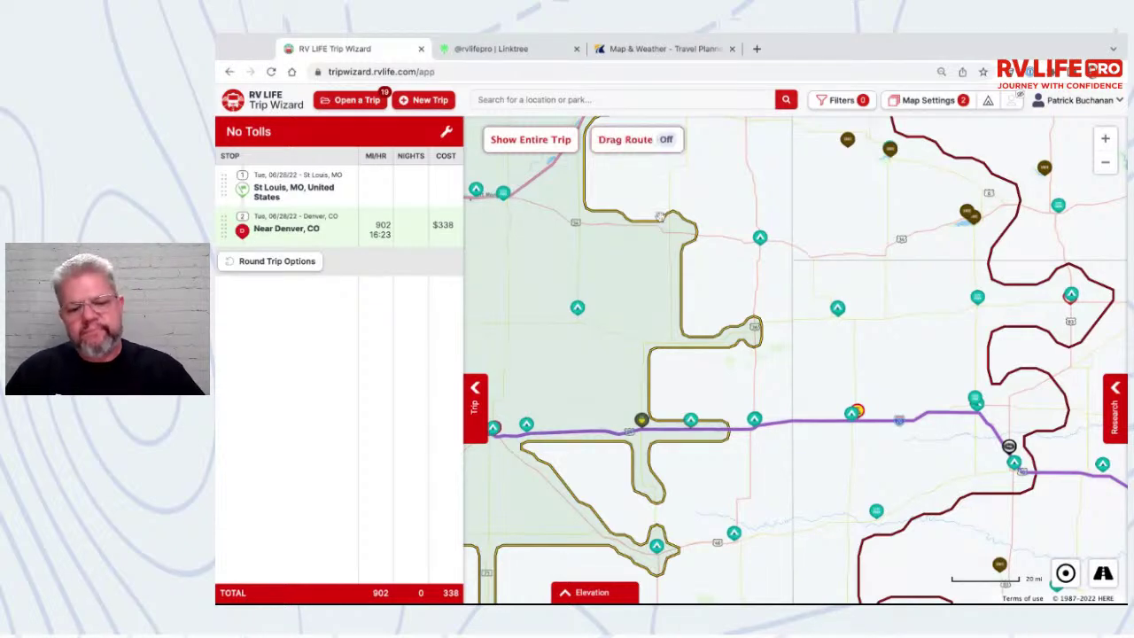
pyautogui.scroll(-2, 669, 276)
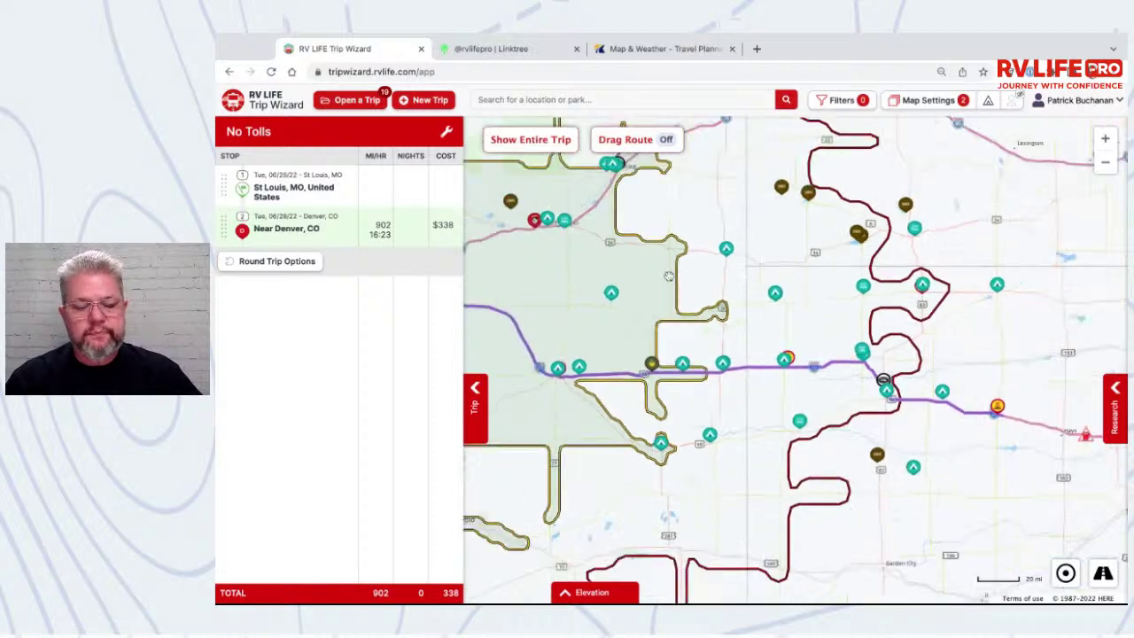
pyautogui.scroll(-1, 669, 275)
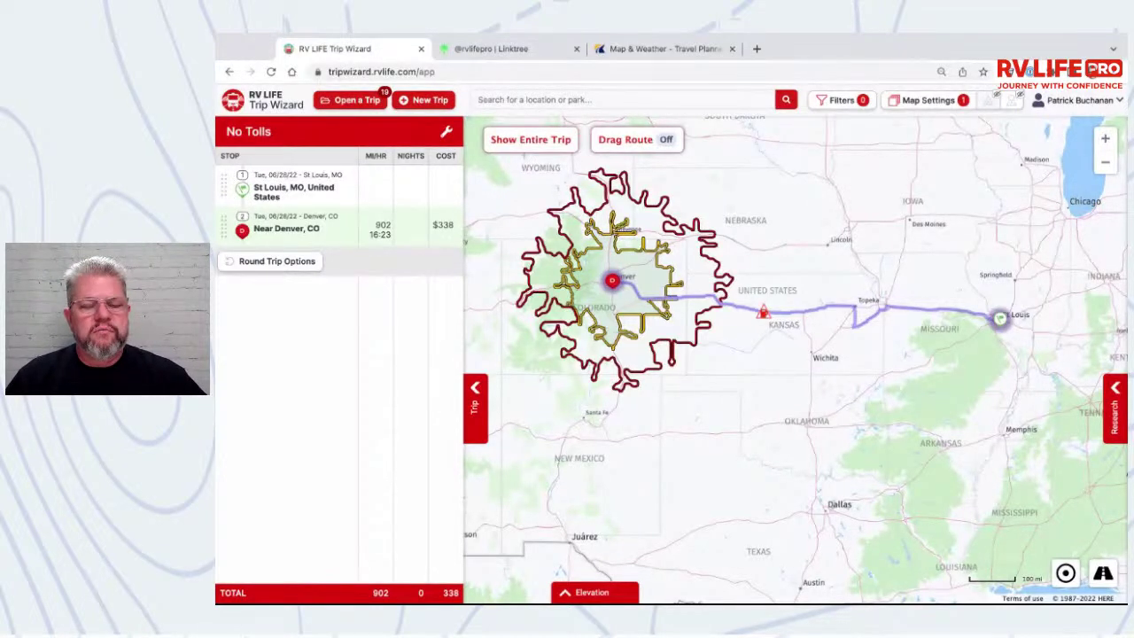
# Step: Review the available points of interest categories for the map, from truck stops and stores to area attractions
pyautogui.click(1114, 397)
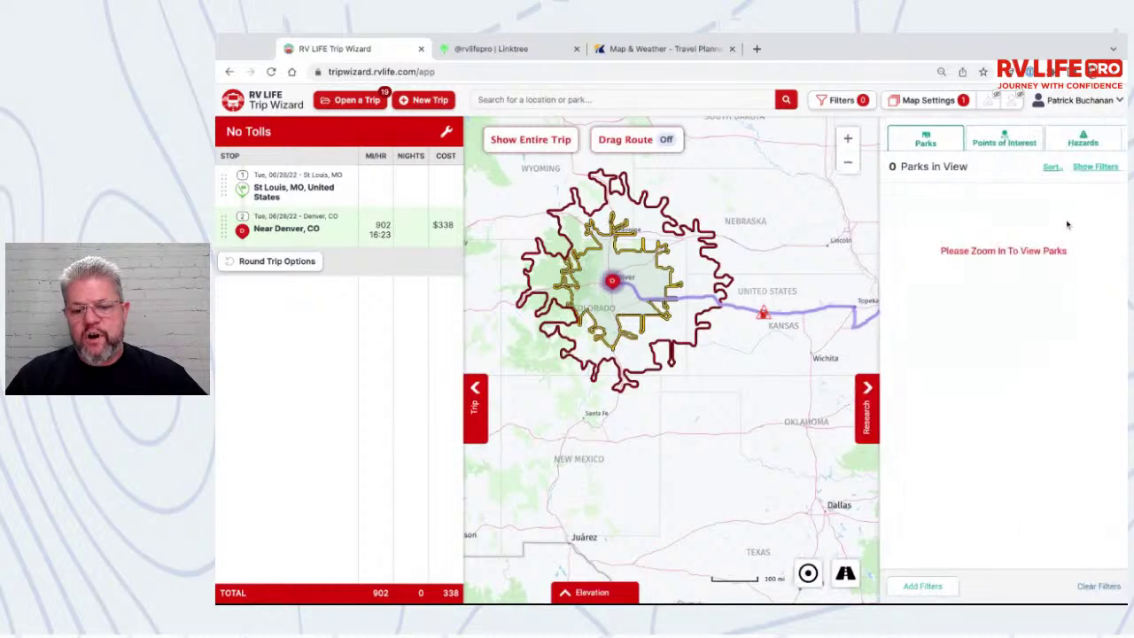
pyautogui.click(1038, 144)
pyautogui.scroll(-1, 1024, 290)
pyautogui.scroll(-3, 1028, 319)
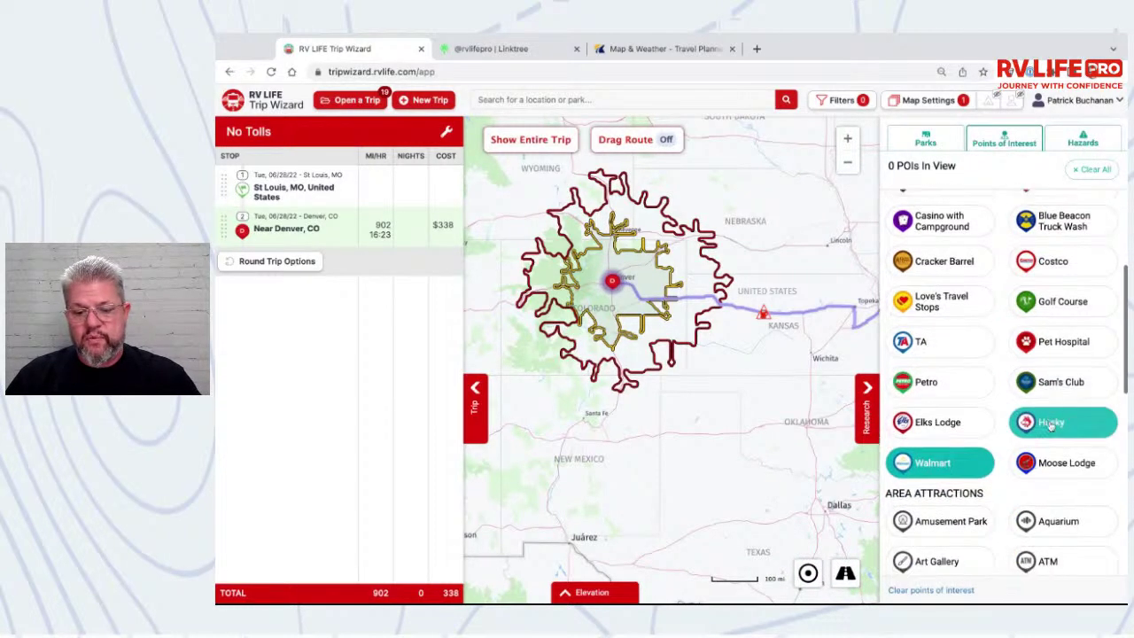
pyautogui.scroll(-8, 1051, 425)
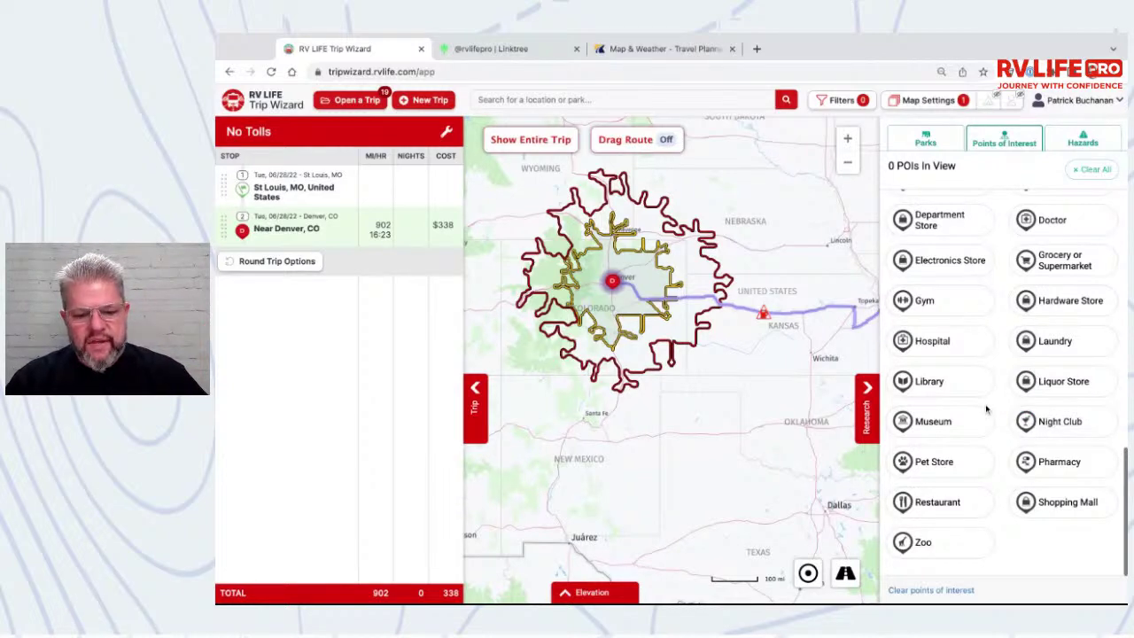
pyautogui.click(868, 387)
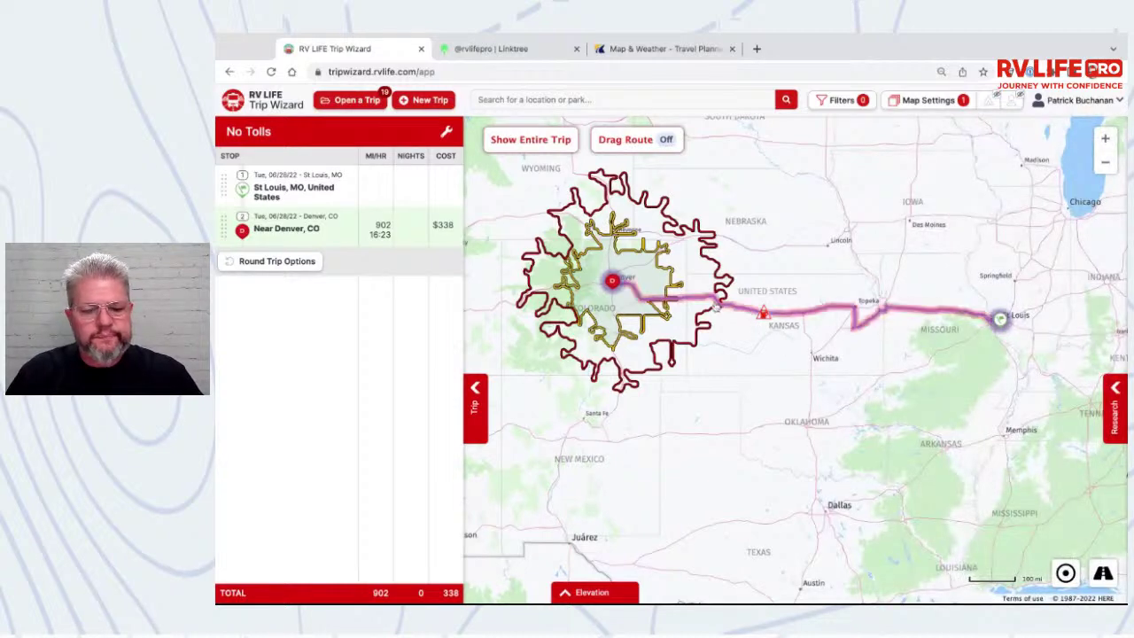
# Step: Examine the Denver area around the trip's final stop on the map
pyautogui.scroll(2, 719, 305)
pyautogui.scroll(2, 719, 305)
pyautogui.moveTo(709, 337); pyautogui.dragTo(979, 479)
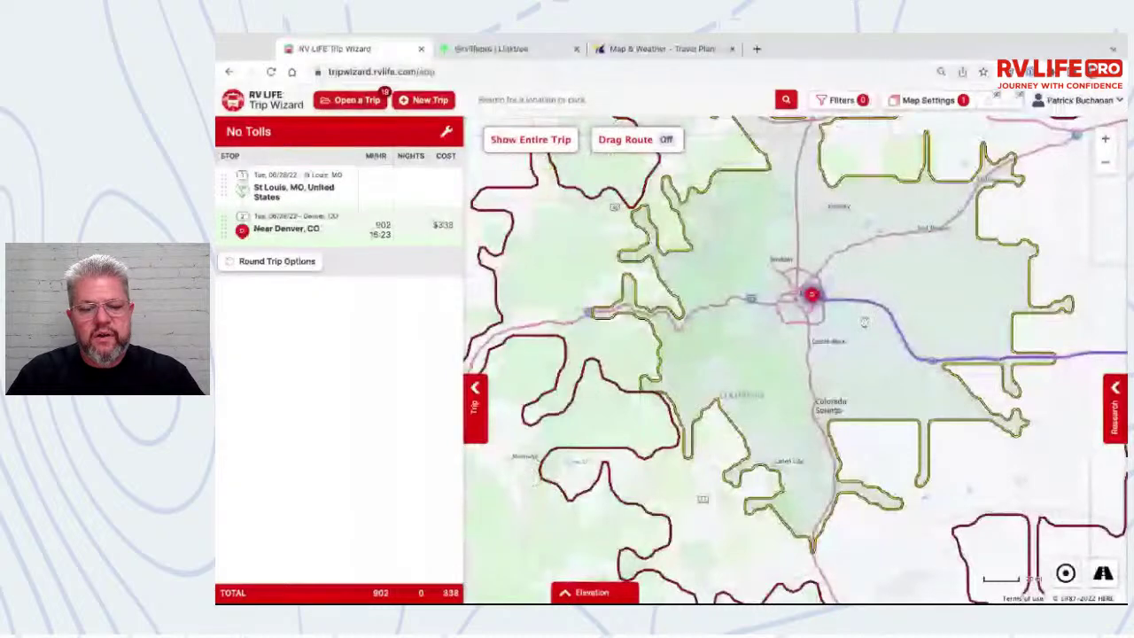
pyautogui.scroll(3, 795, 268)
pyautogui.scroll(2, 901, 398)
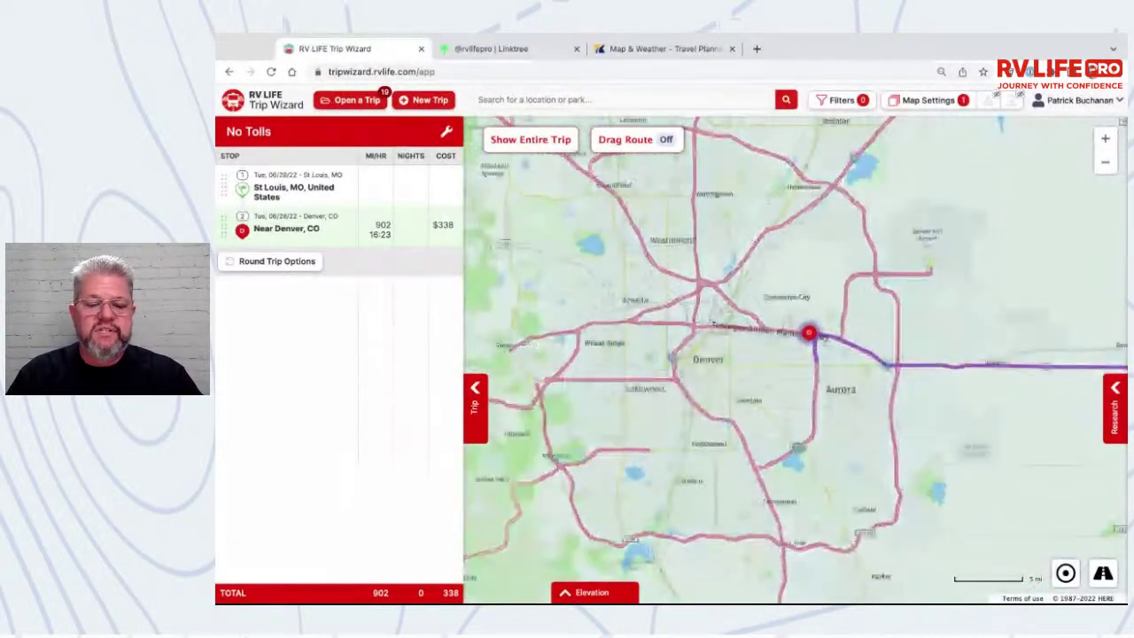
pyautogui.scroll(-3, 984, 326)
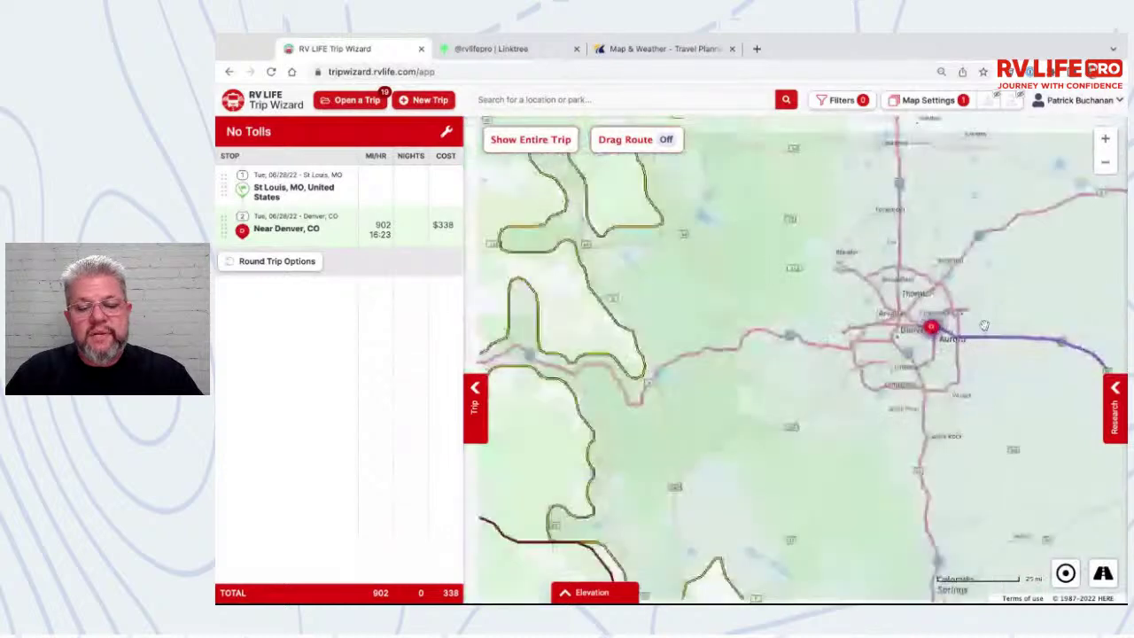
pyautogui.scroll(2, 983, 326)
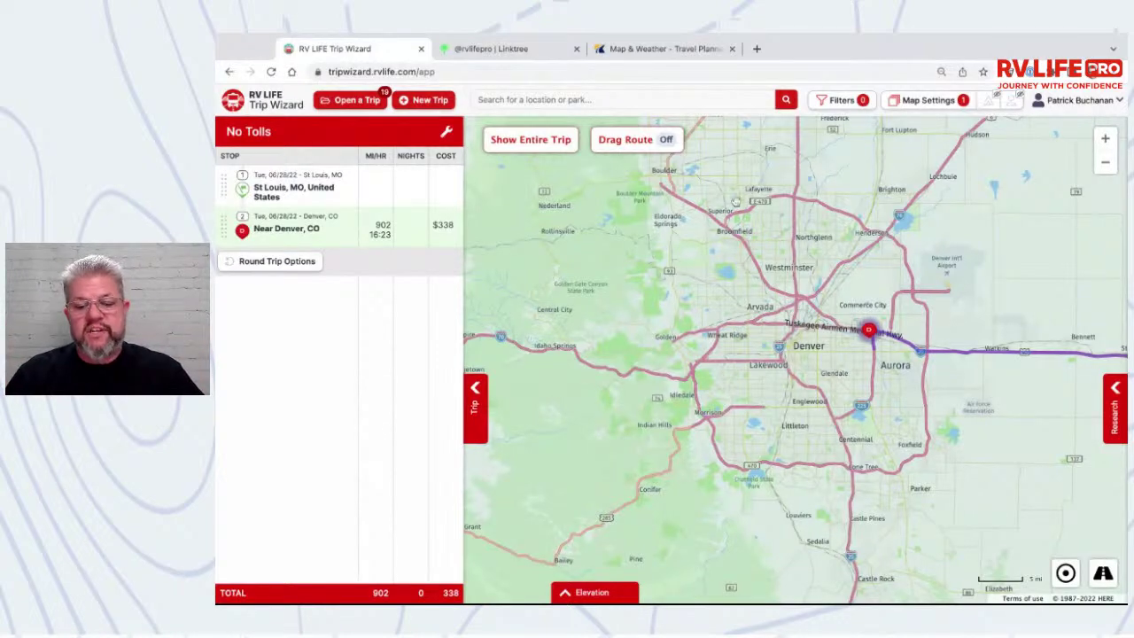
pyautogui.moveTo(1012, 273); pyautogui.dragTo(997, 275)
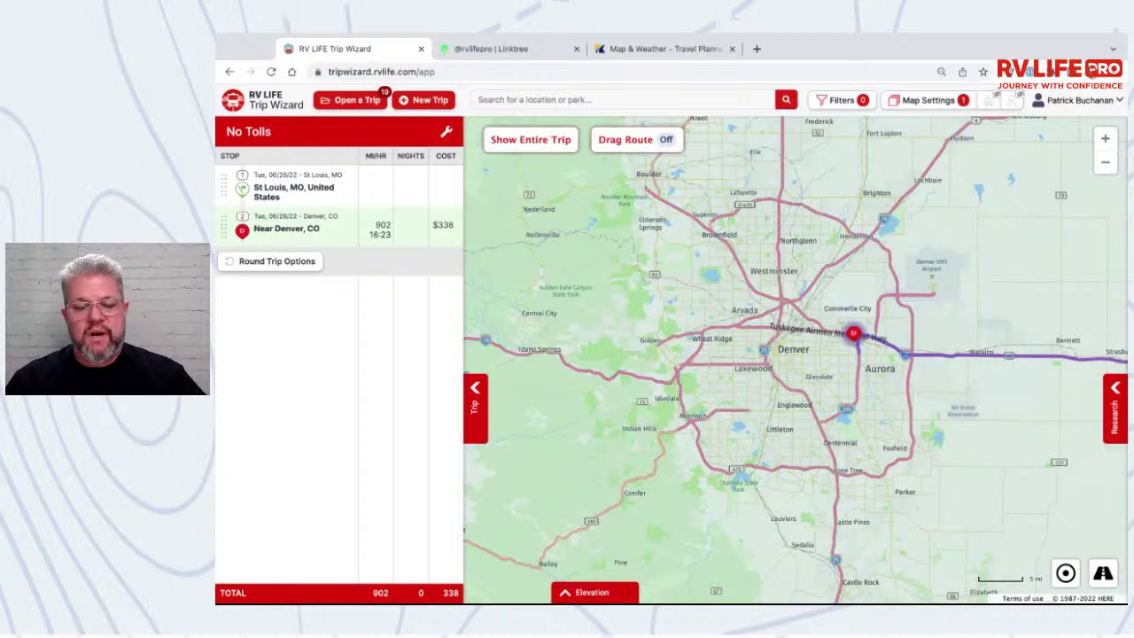
# Step: Search for "winery" and show Infinite Monkey Theorem Urban Winery on the map in relation to the Denver stop
pyautogui.click(546, 100)
pyautogui.write('winery')
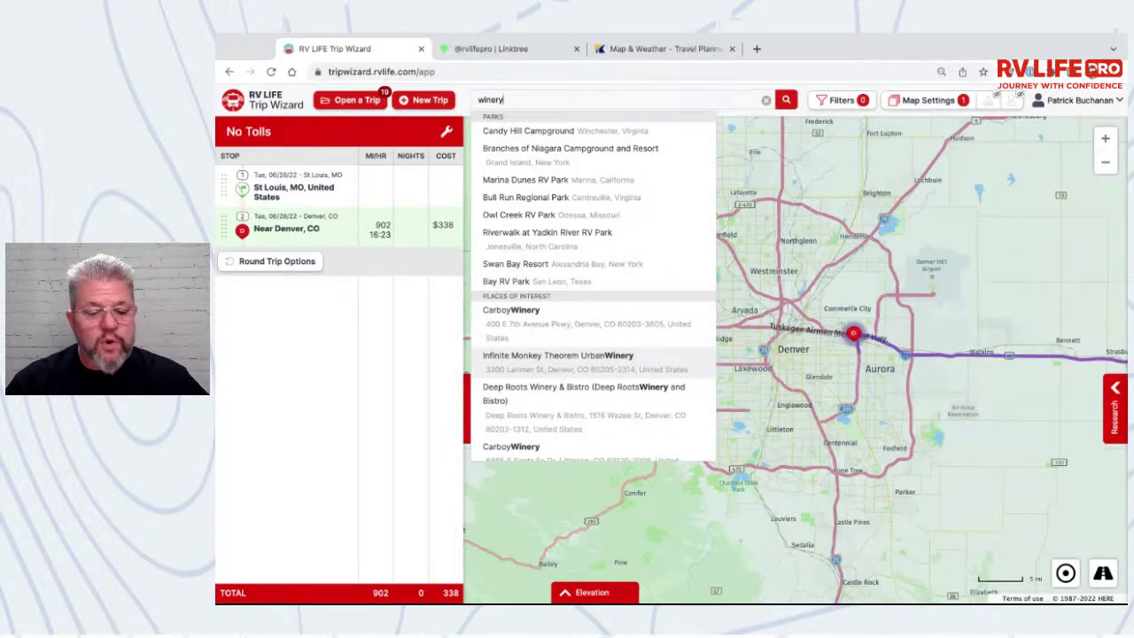
pyautogui.click(557, 358)
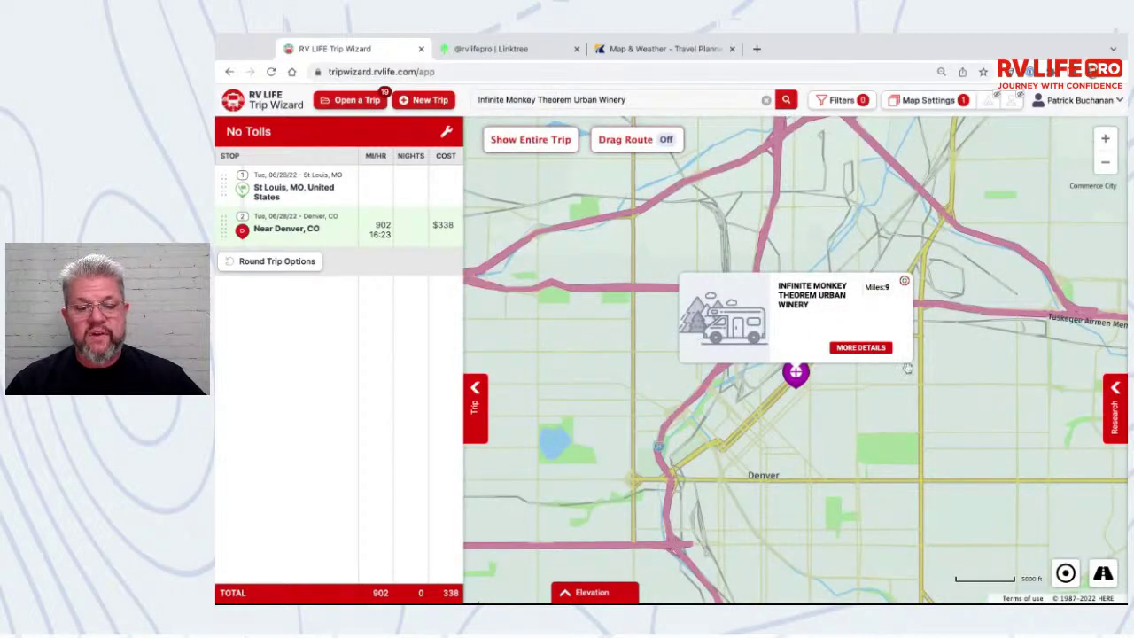
pyautogui.scroll(-2, 899, 405)
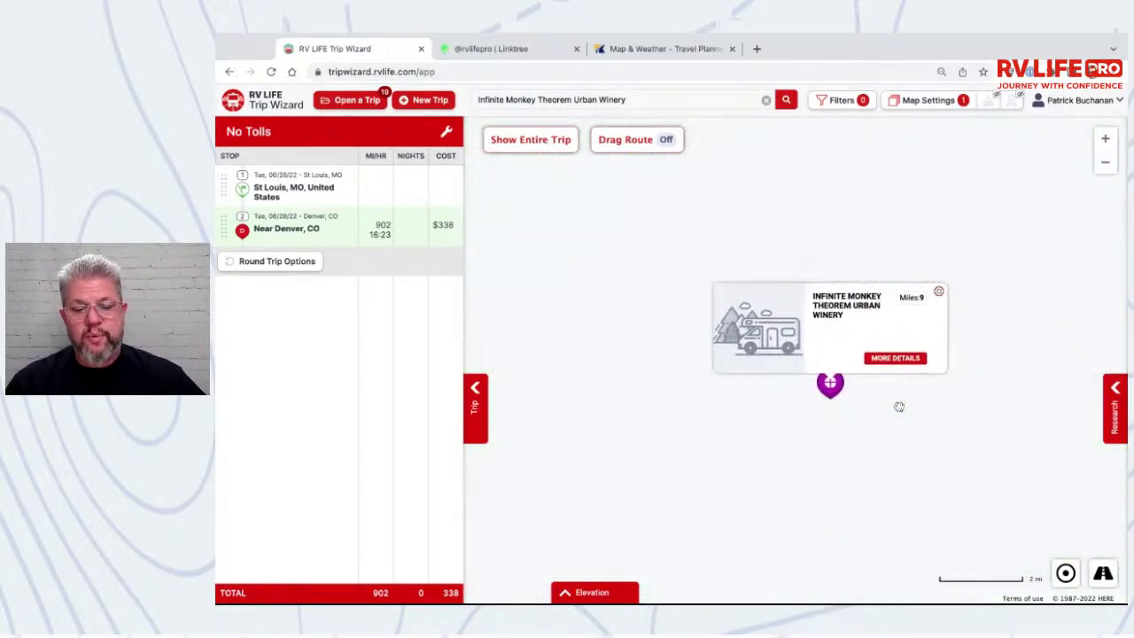
pyautogui.scroll(-2, 900, 405)
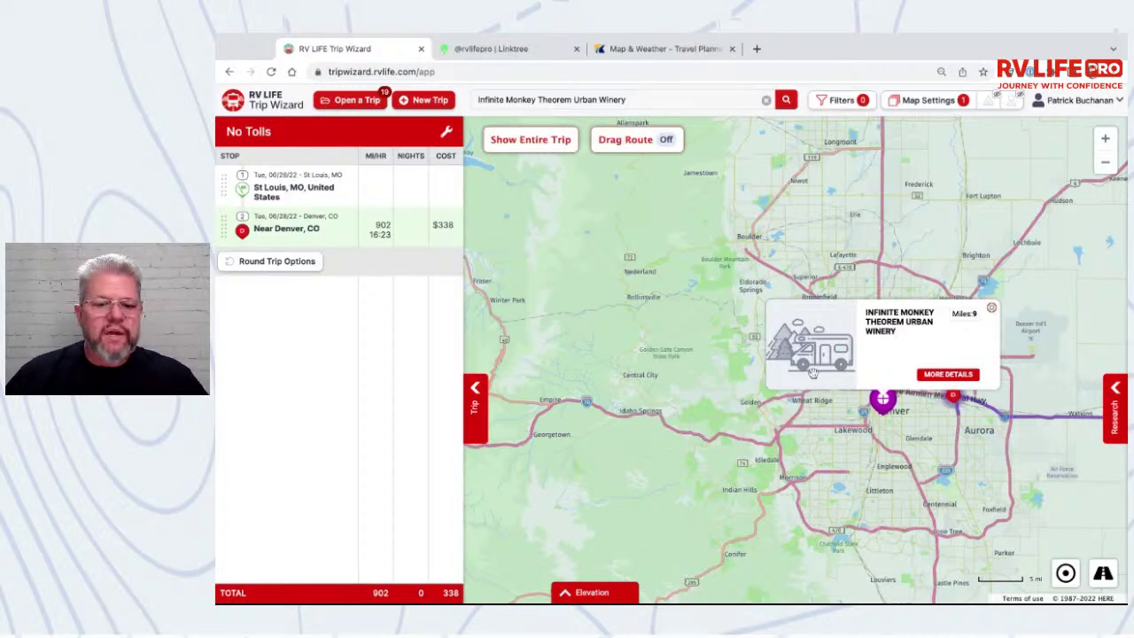
pyautogui.click(704, 236)
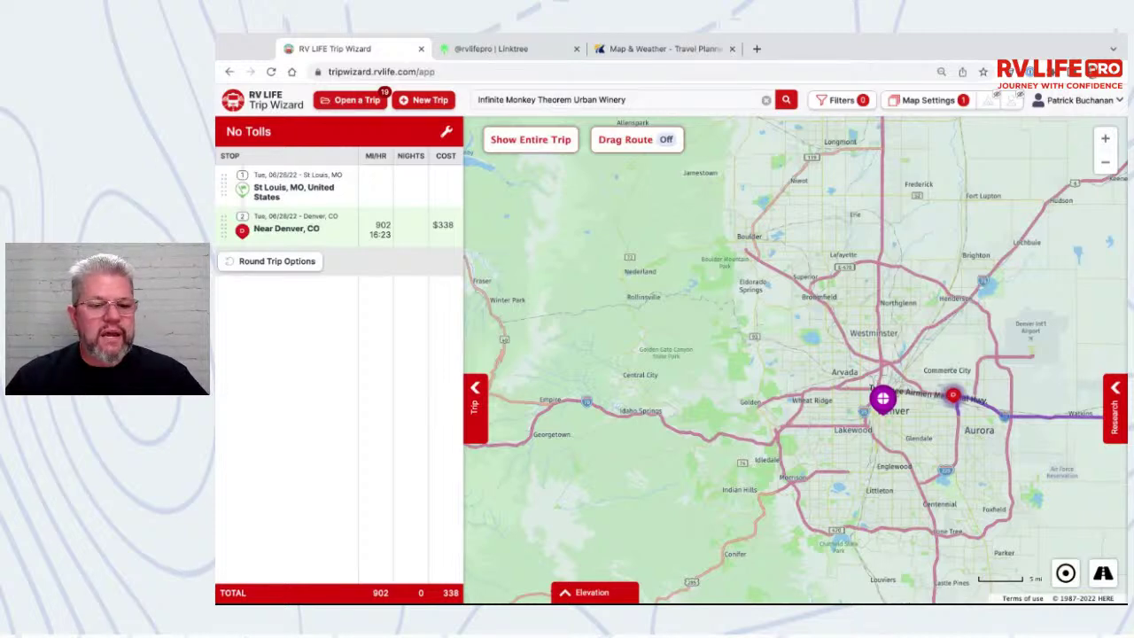
pyautogui.click(576, 48)
pyautogui.click(576, 48)
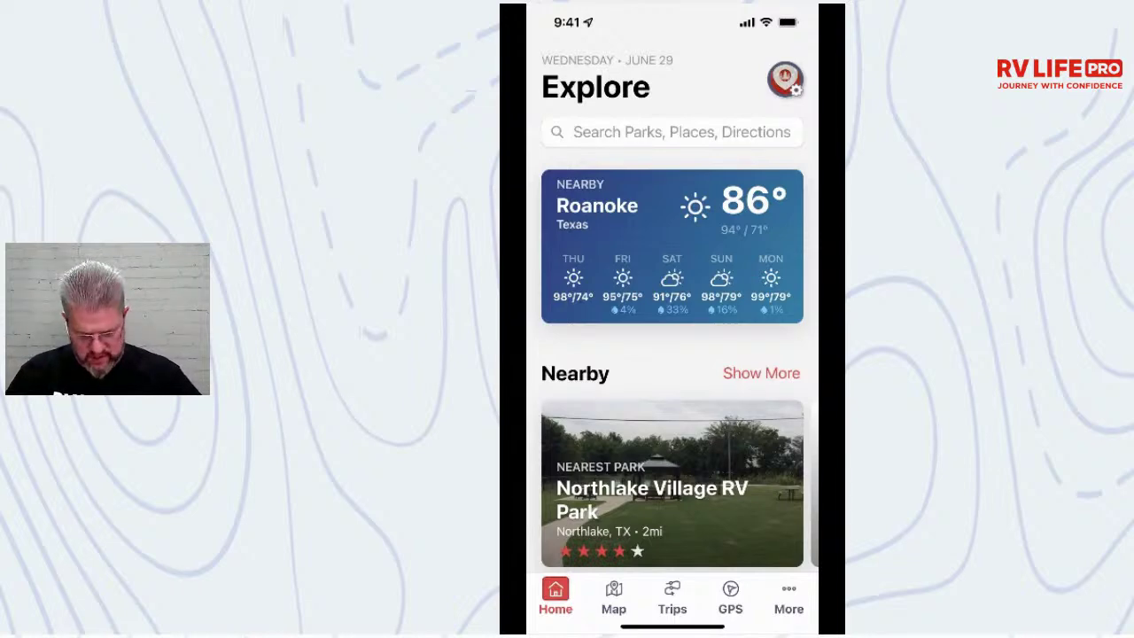
# Step: In the RV LIFE mobile app, open the previous trip No Tolls and view the RV Safe directions options for the Near Denver, CO stop
pyautogui.click(672, 596)
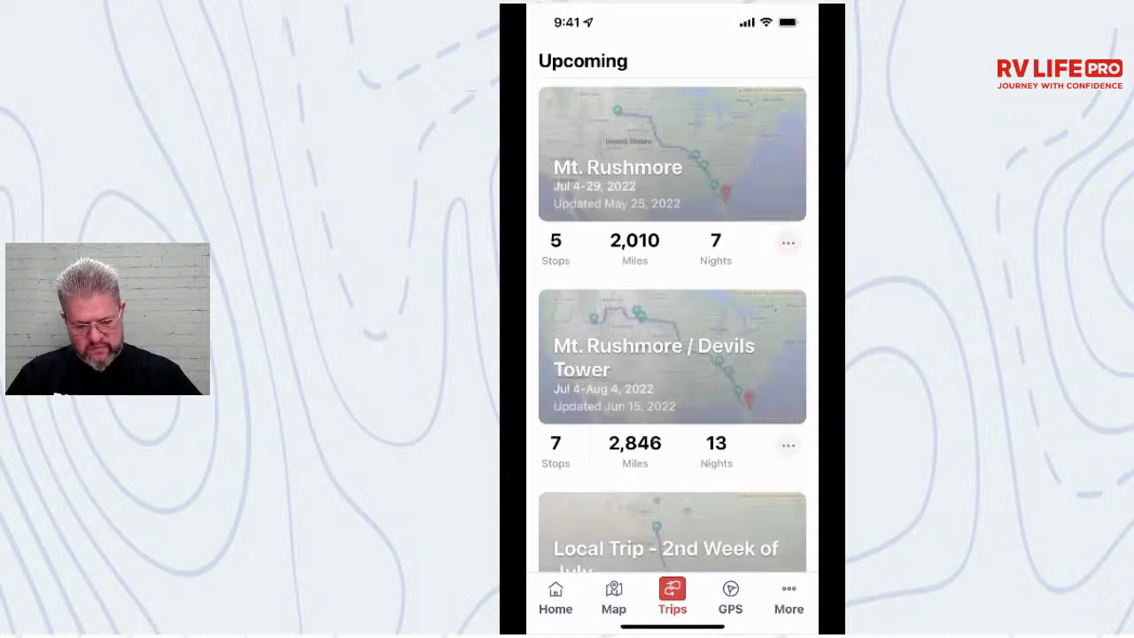
pyautogui.scroll(-6, 672, 306)
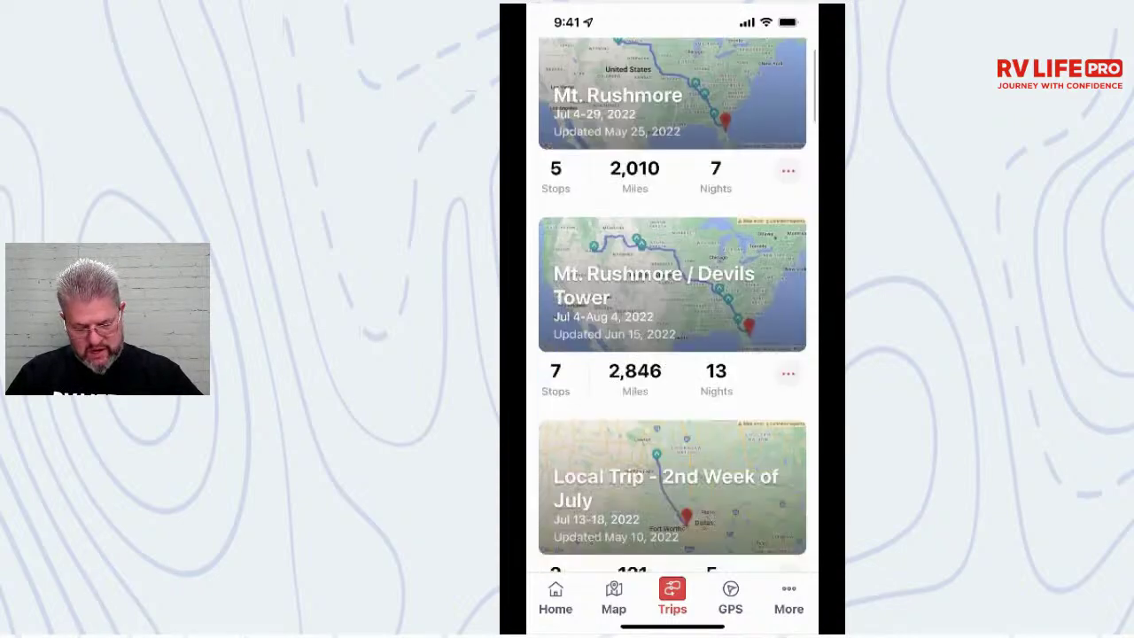
pyautogui.scroll(-10, 672, 305)
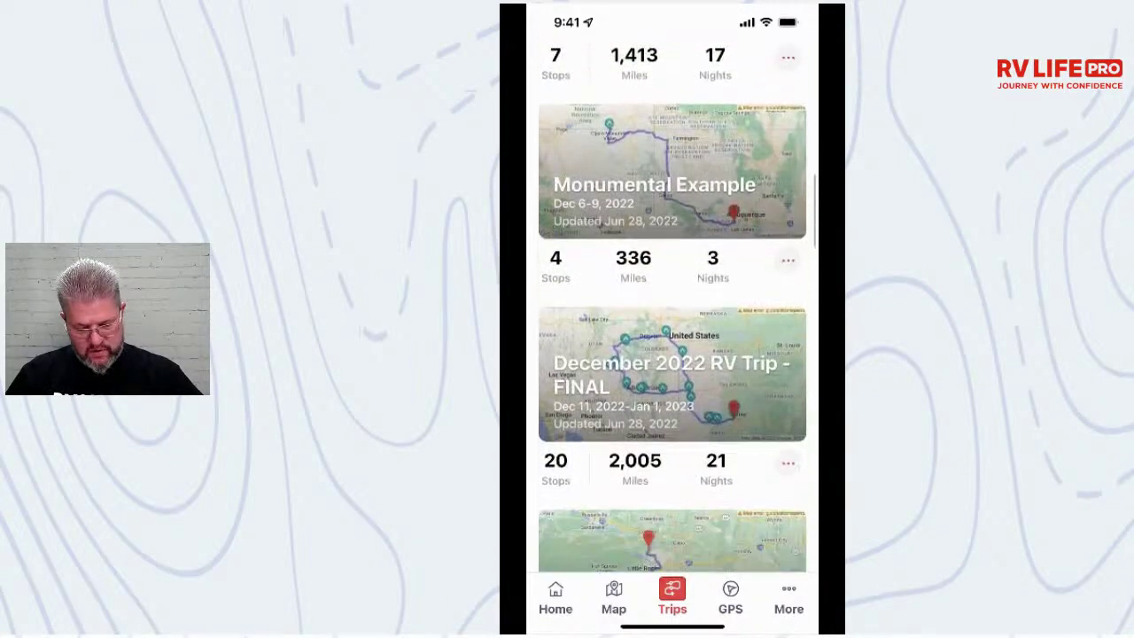
pyautogui.scroll(-5, 672, 306)
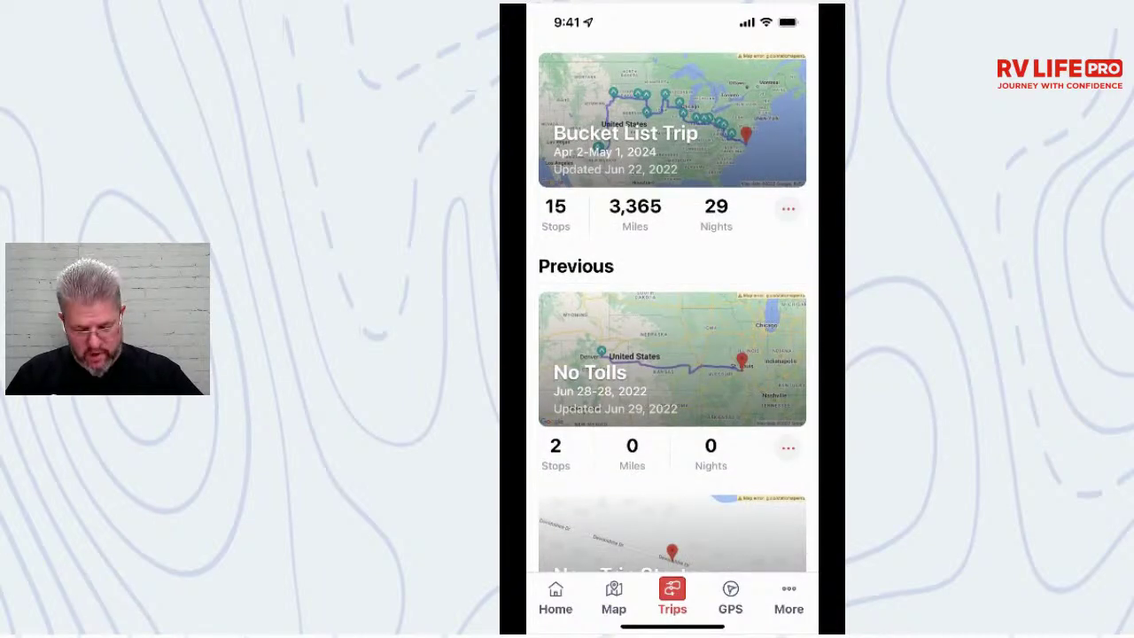
pyautogui.click(672, 359)
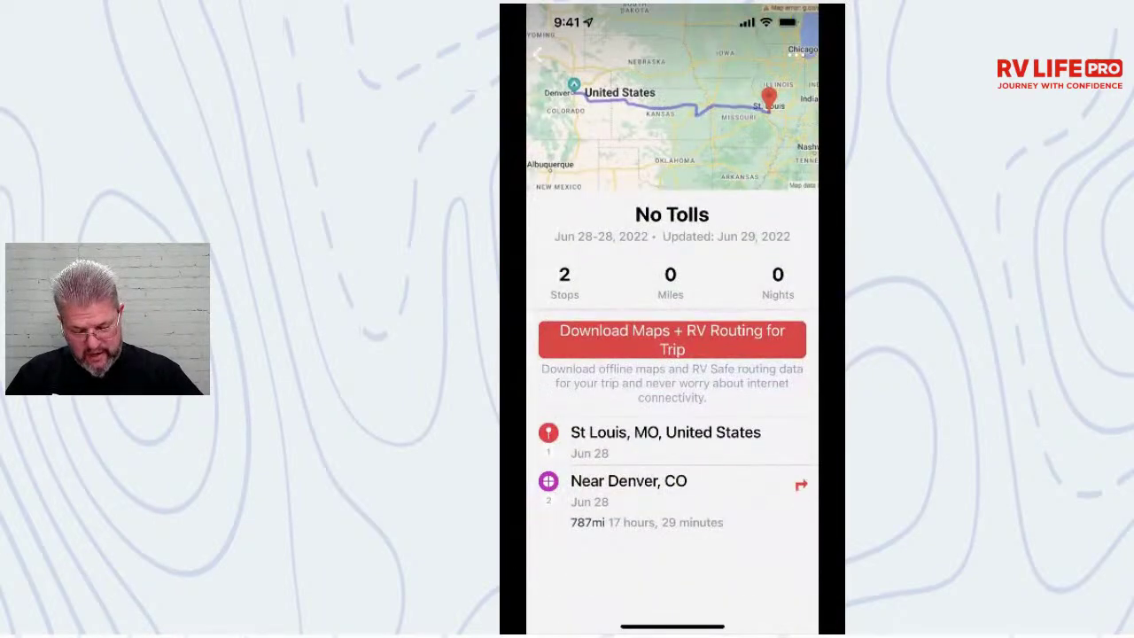
pyautogui.click(801, 484)
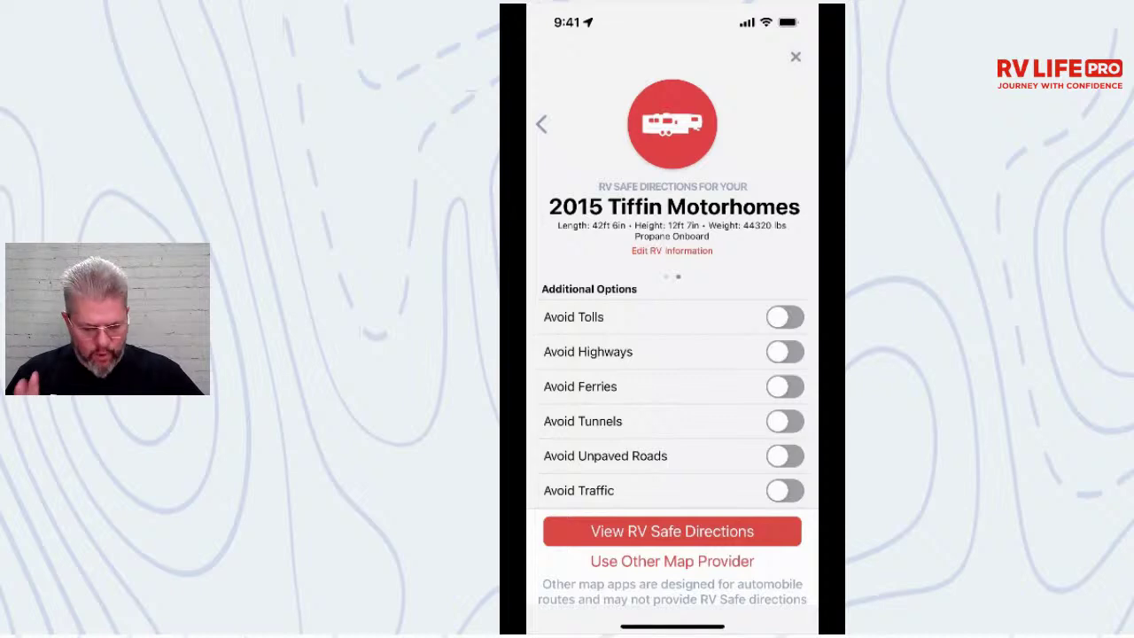
pyautogui.click(796, 56)
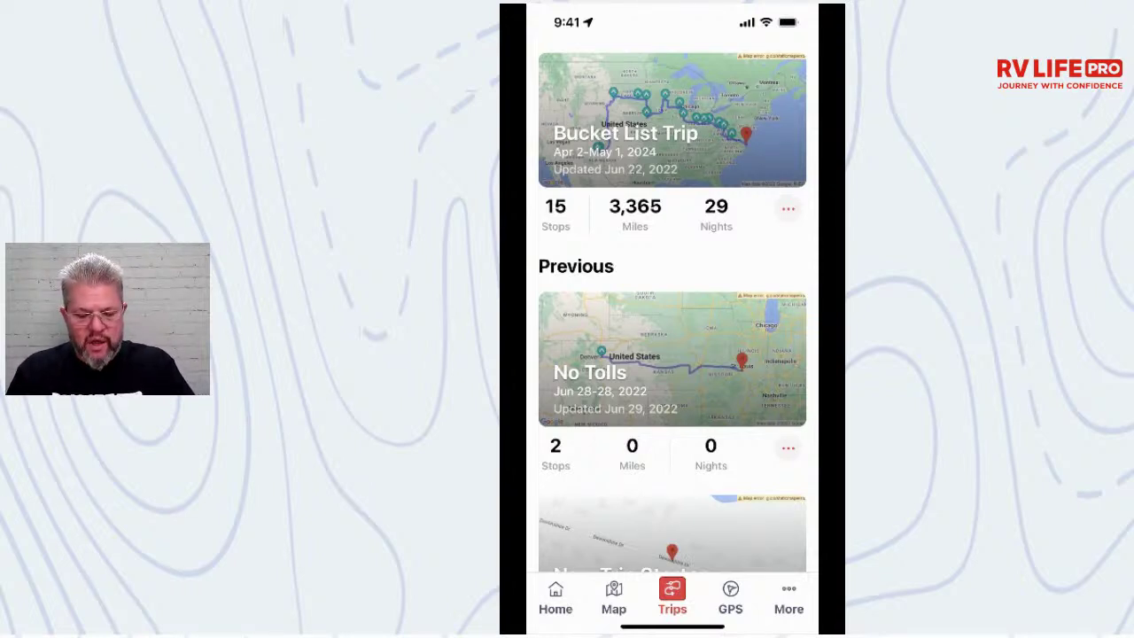
# Step: Try to plan an RV Safe GPS route with The Oaks at Point South RV as both start and destination
pyautogui.click(730, 598)
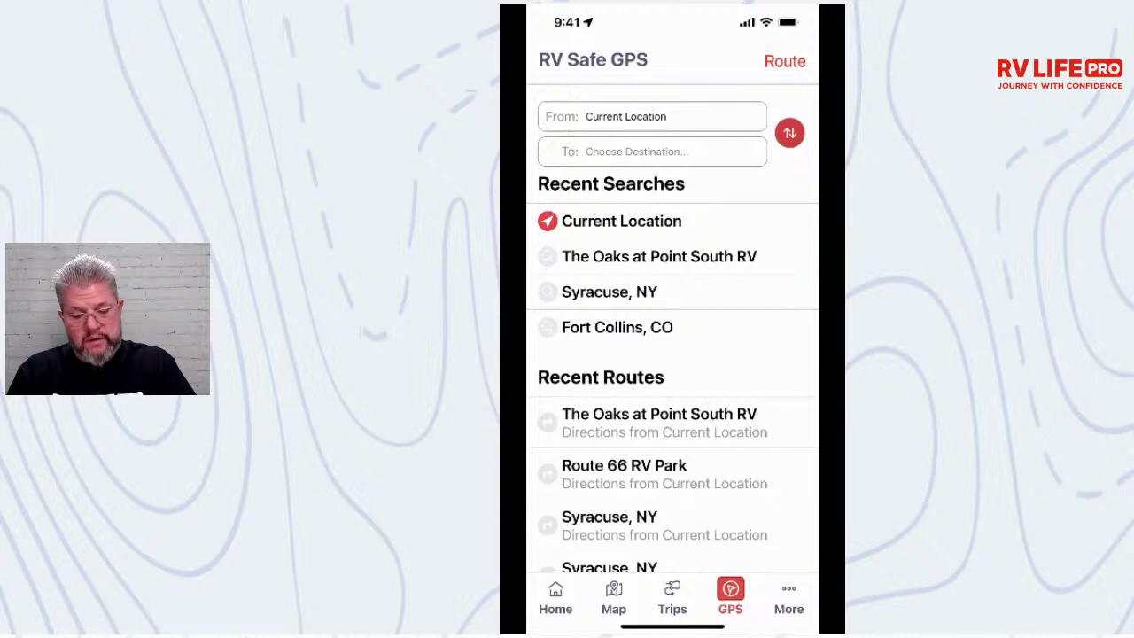
pyautogui.click(659, 256)
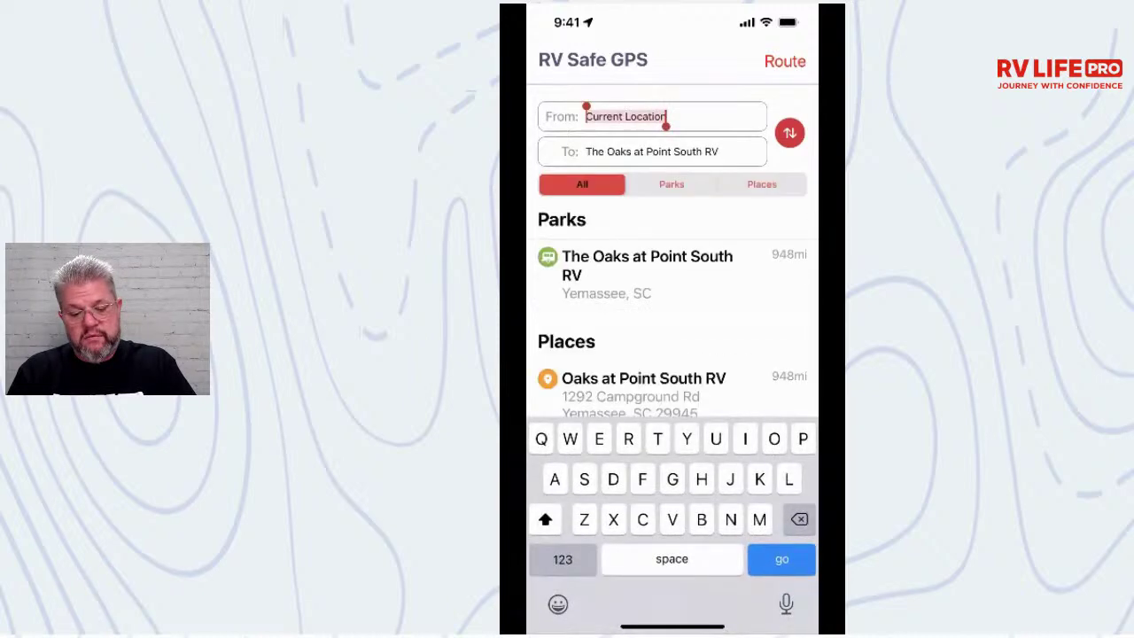
pyautogui.click(647, 265)
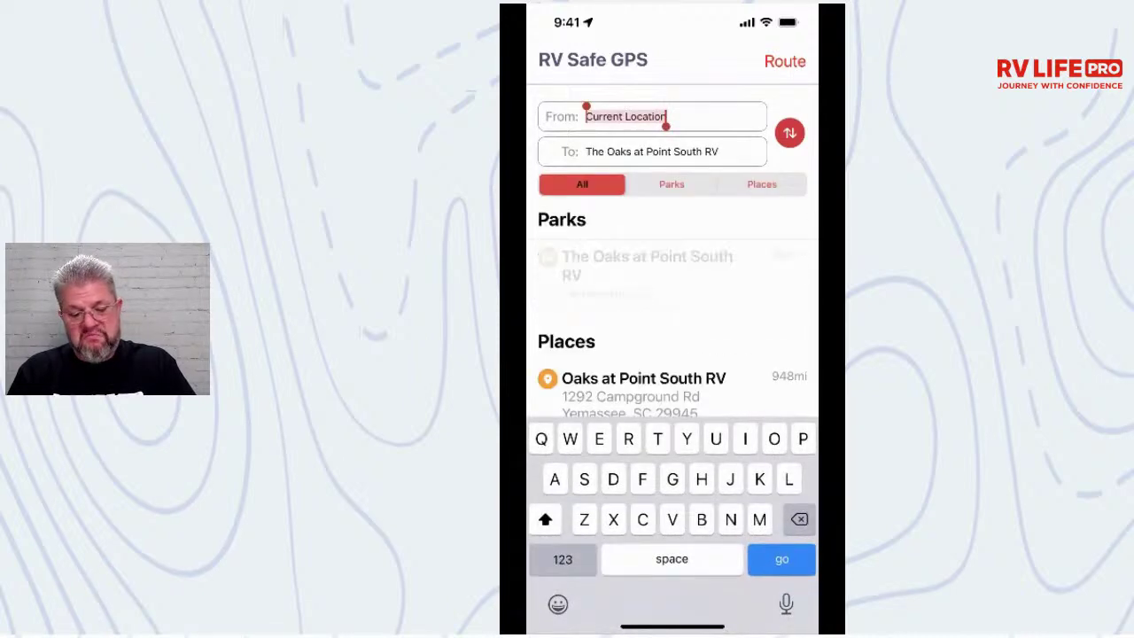
pyautogui.press('Return')
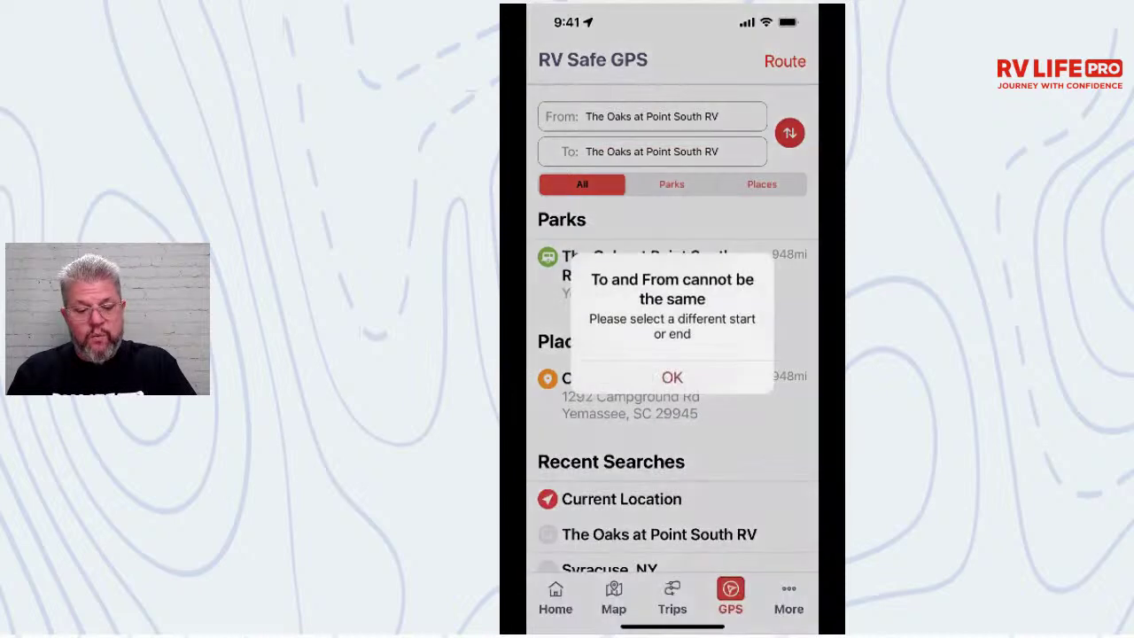
pyautogui.click(671, 377)
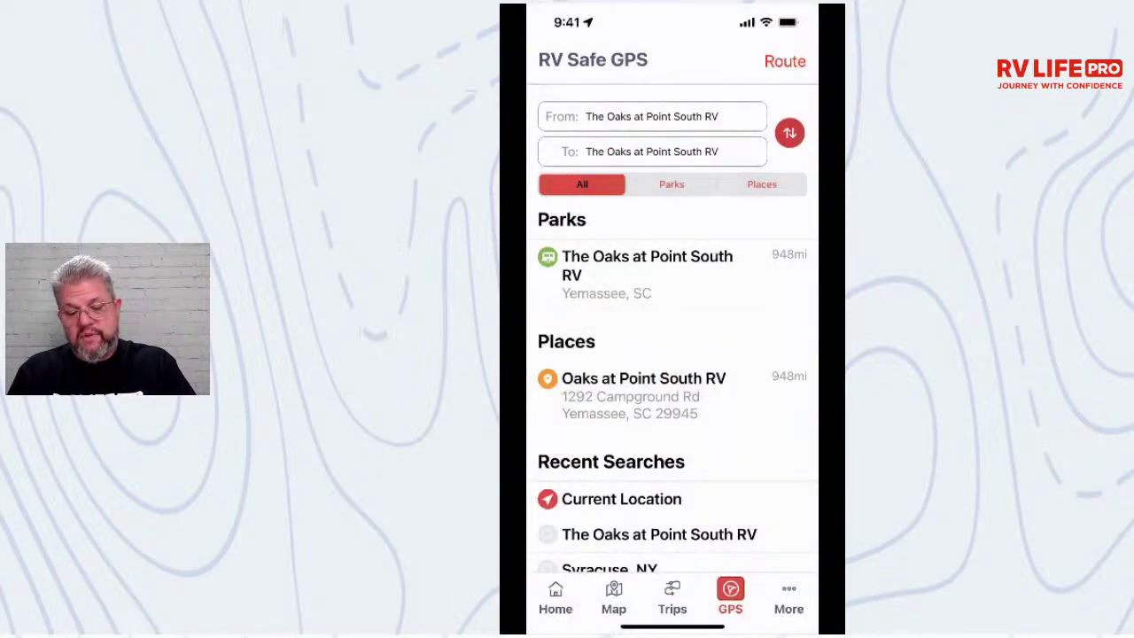
# Step: Set the GPS route from Oaks at Point South RV to Current Location and view its RV Safe directions avoidance options
pyautogui.click(674, 116)
pyautogui.click(643, 387)
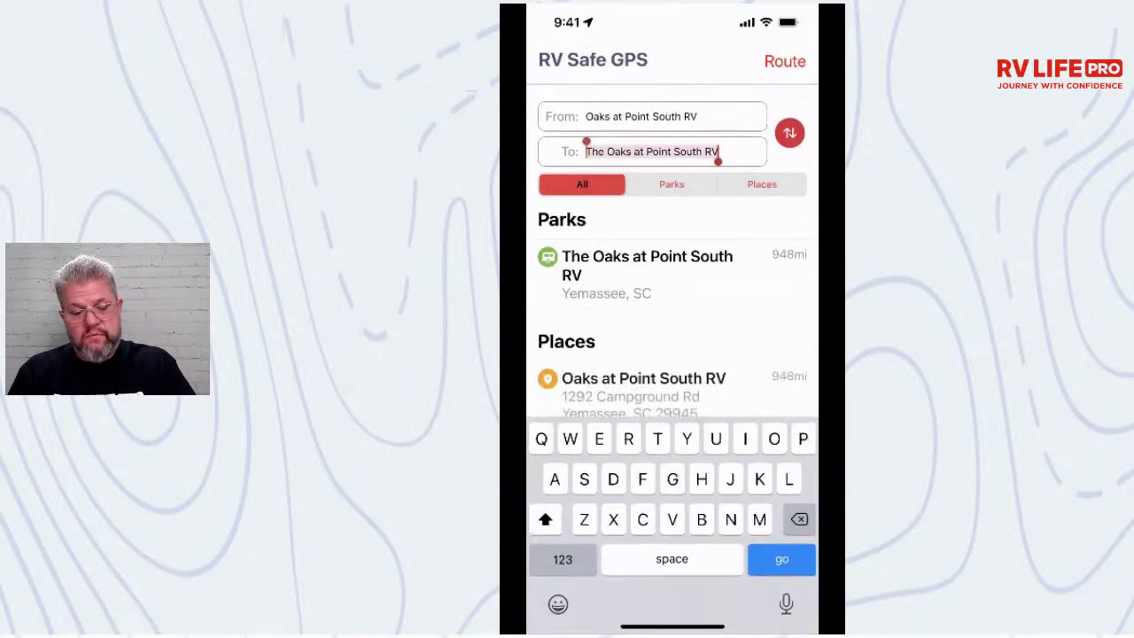
pyautogui.scroll(-3, 671, 310)
pyautogui.click(620, 349)
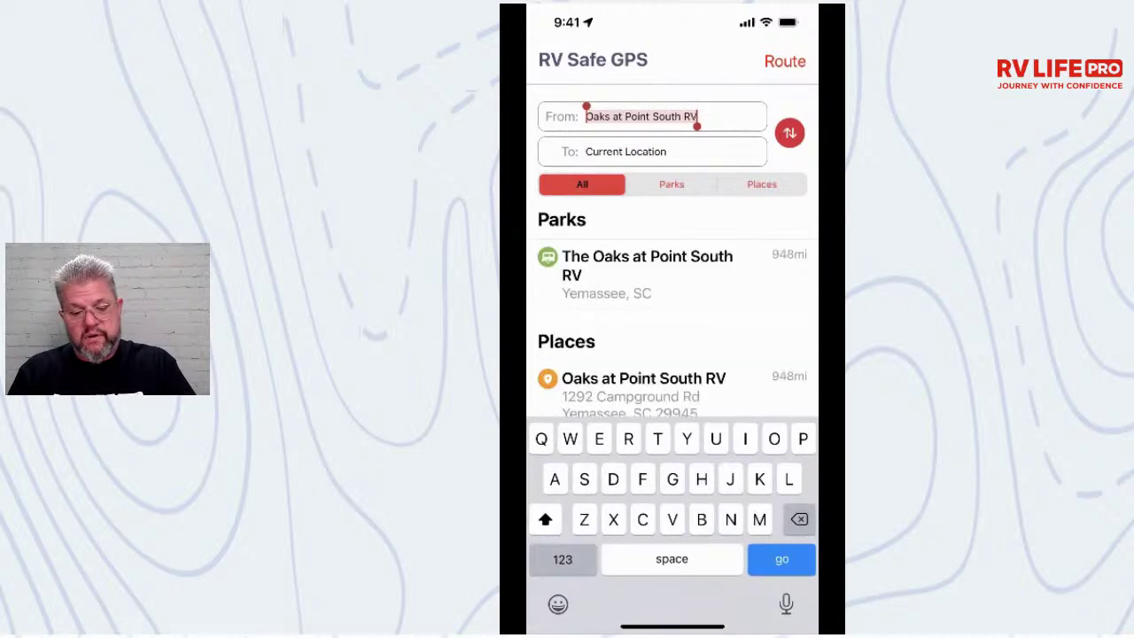
pyautogui.press('Return')
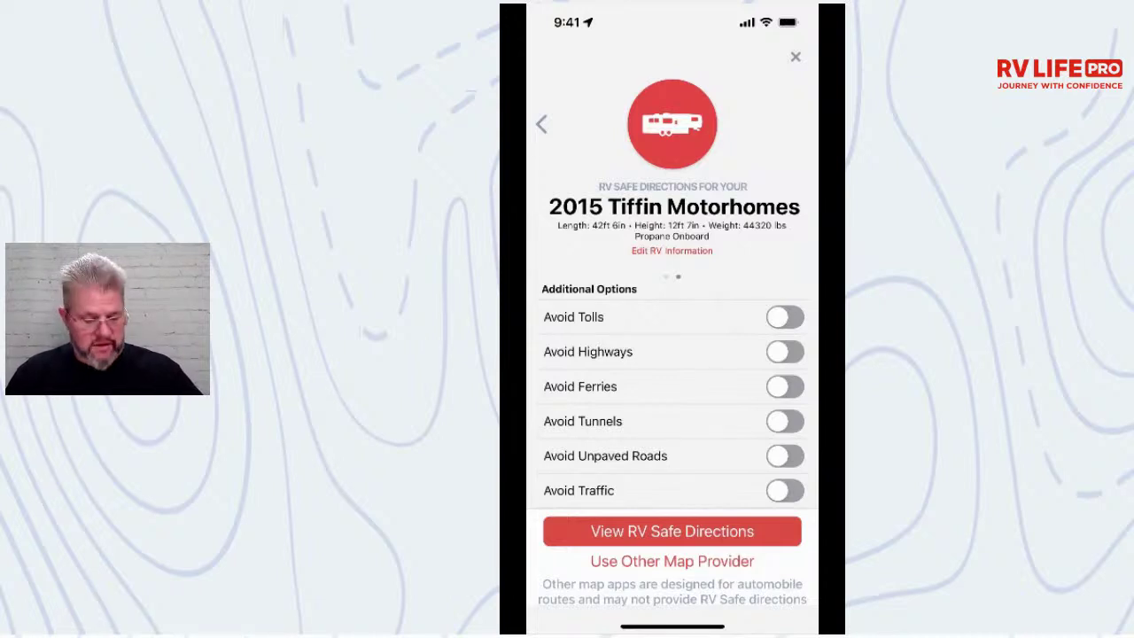
pyautogui.click(796, 57)
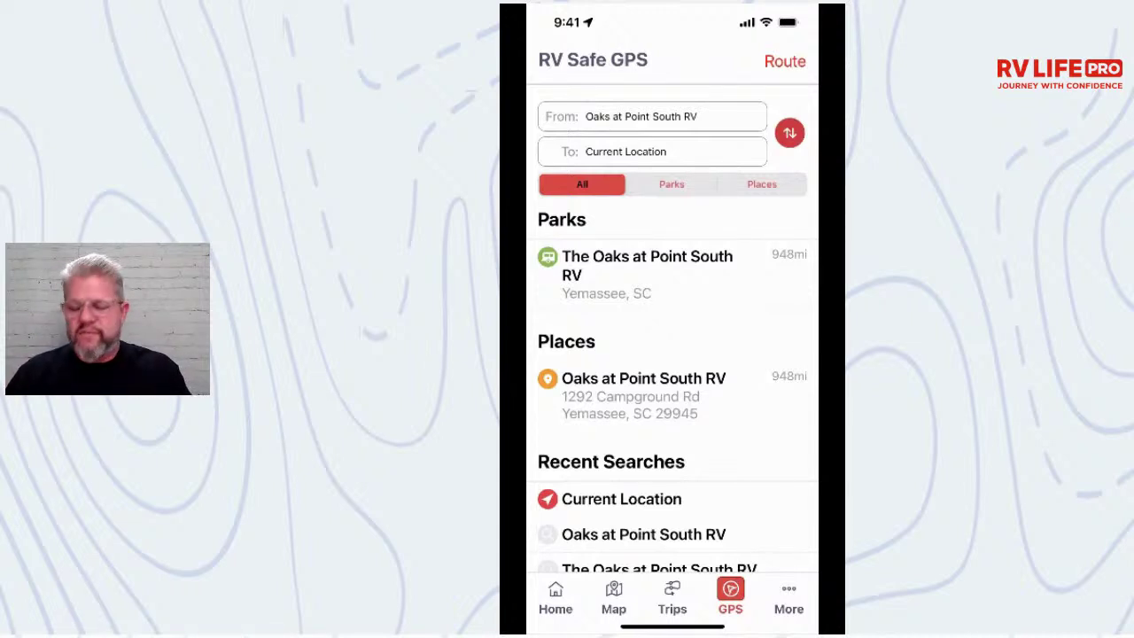
# Step: Return to the list of trips in the RV LIFE mobile app
pyautogui.click(672, 598)
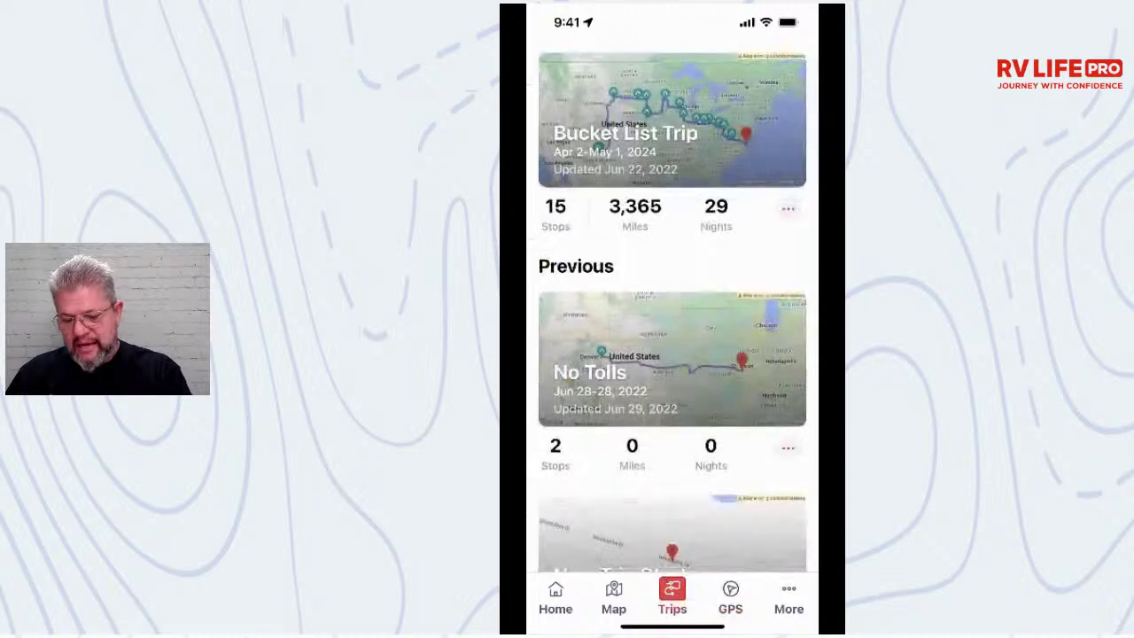
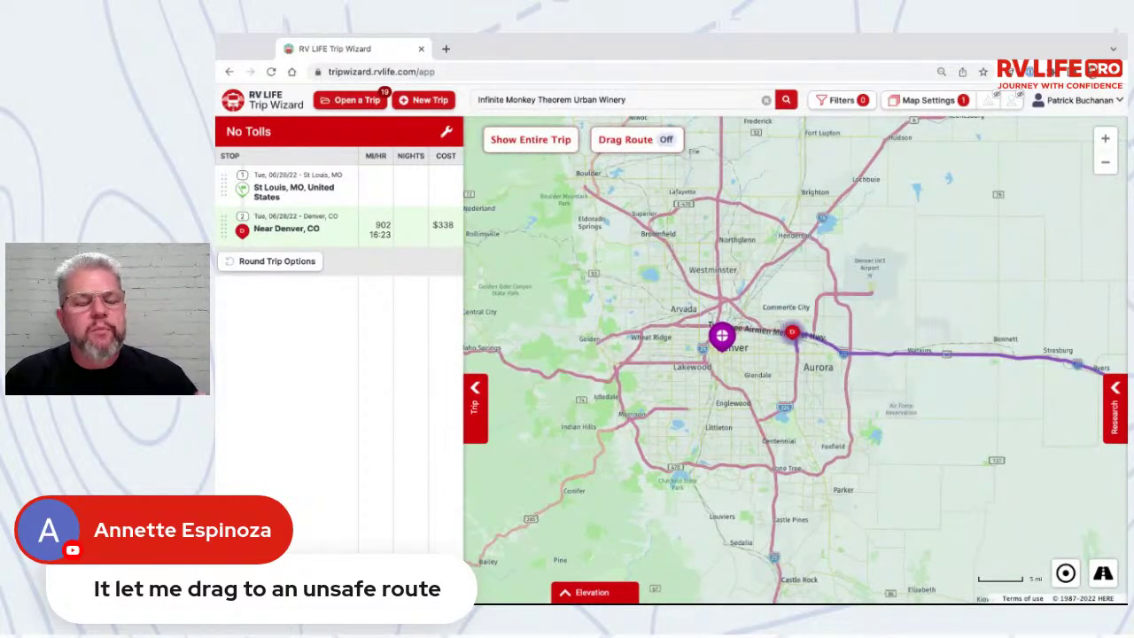
# Step: In RV LIFE Trip Wizard, enable route dragging, try rerouting the No Tolls trip south of Watkins, and delete the added waypoint
pyautogui.click(626, 139)
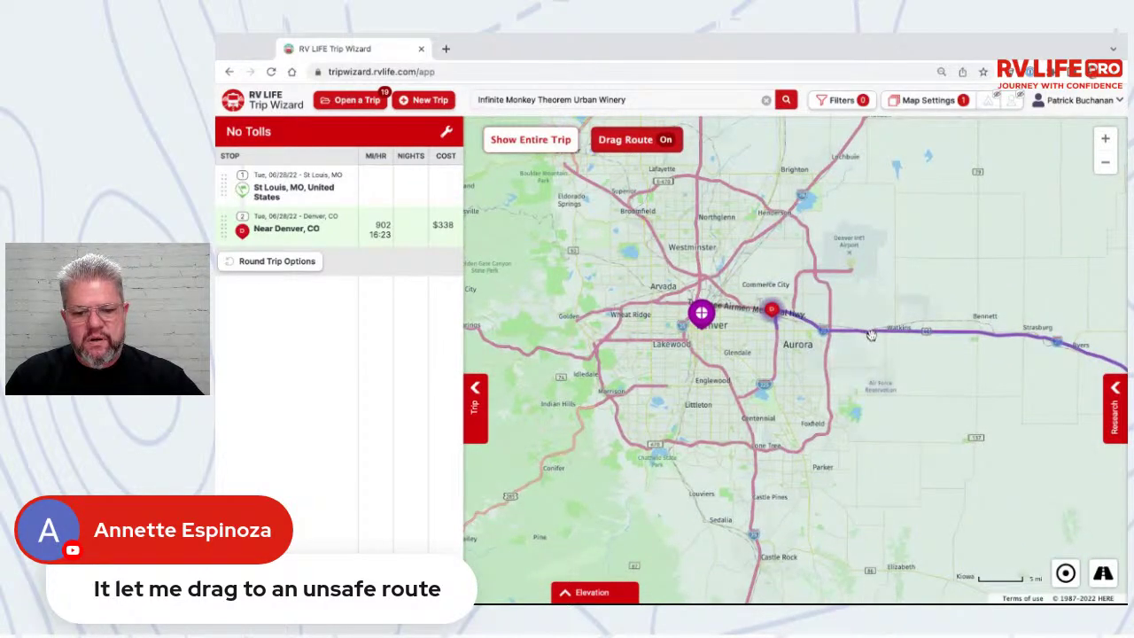
pyautogui.moveTo(870, 334); pyautogui.dragTo(869, 364)
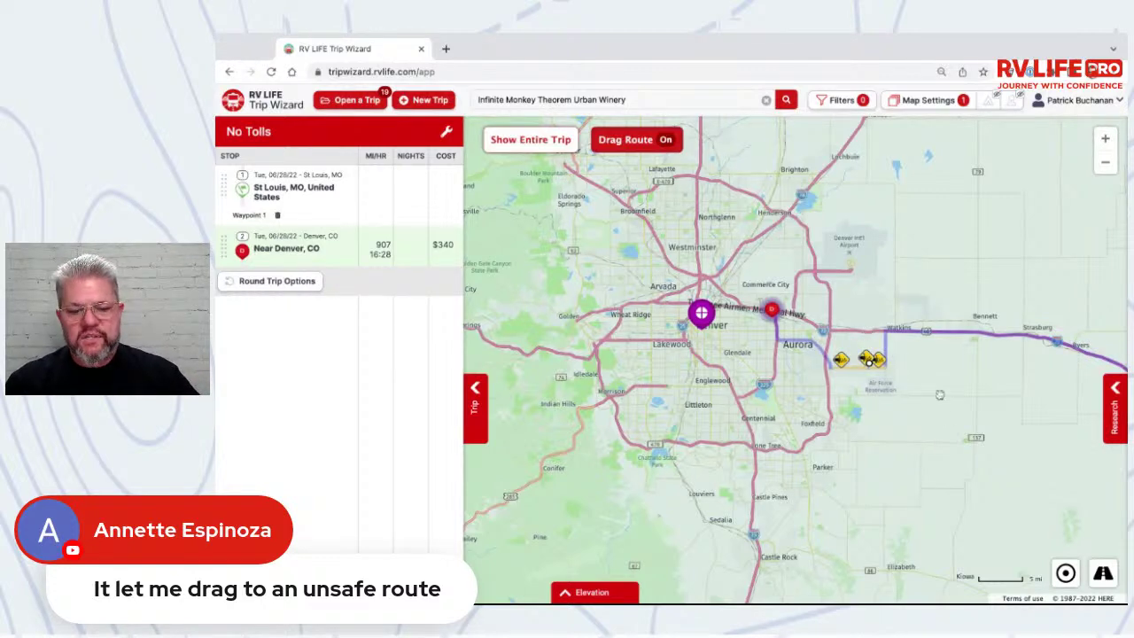
pyautogui.scroll(3, 936, 383)
pyautogui.moveTo(803, 332); pyautogui.dragTo(982, 367)
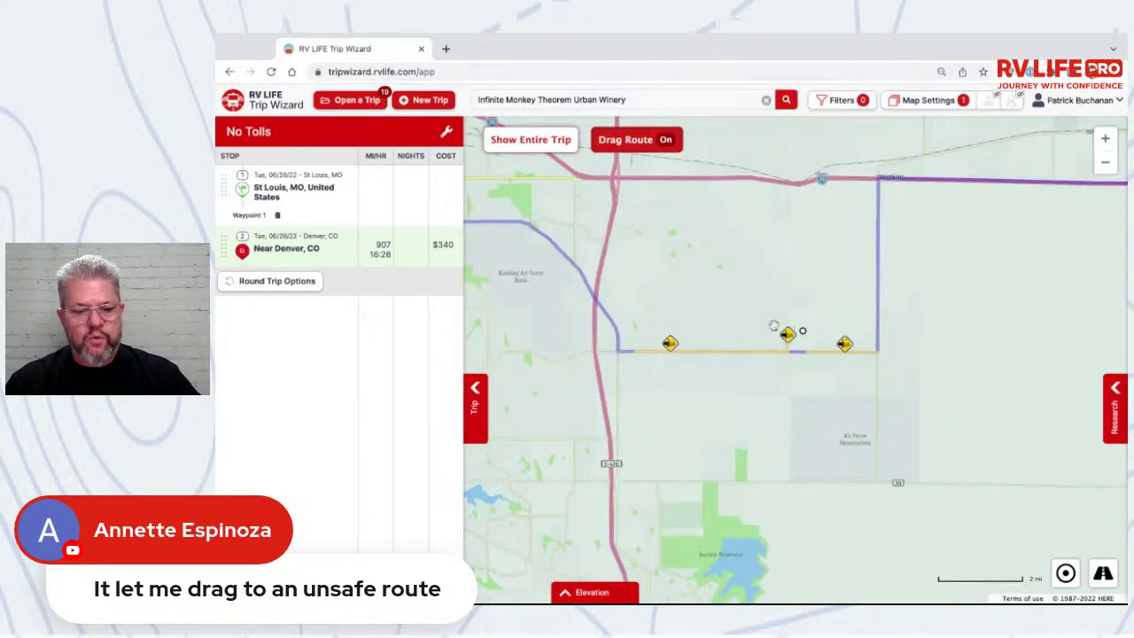
pyautogui.moveTo(602, 216); pyautogui.dragTo(705, 252)
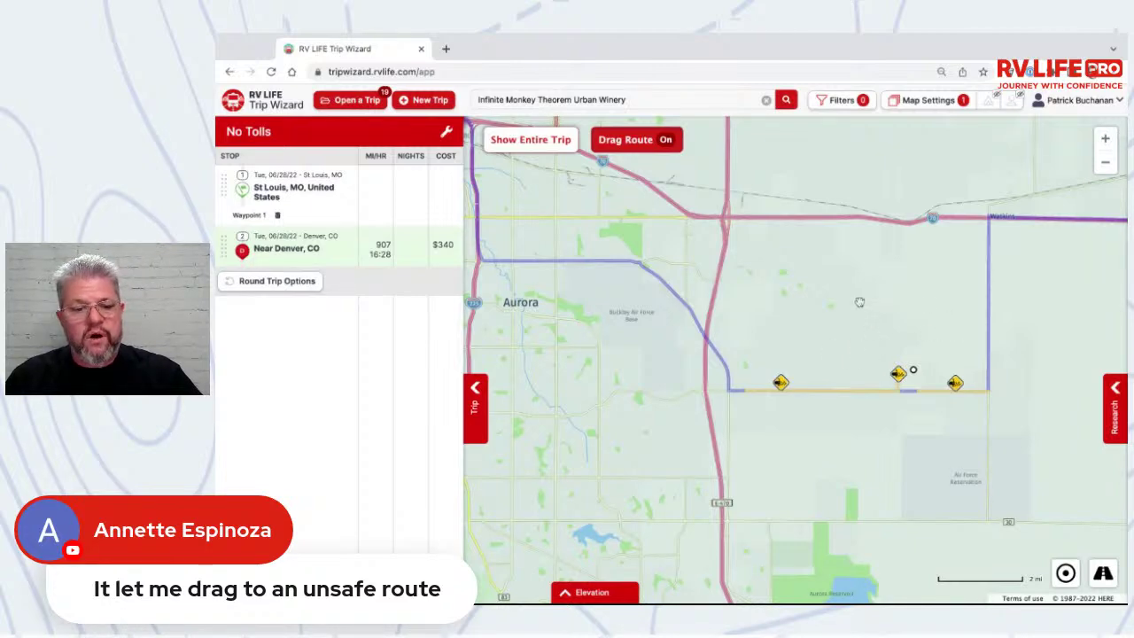
pyautogui.scroll(-1, 860, 303)
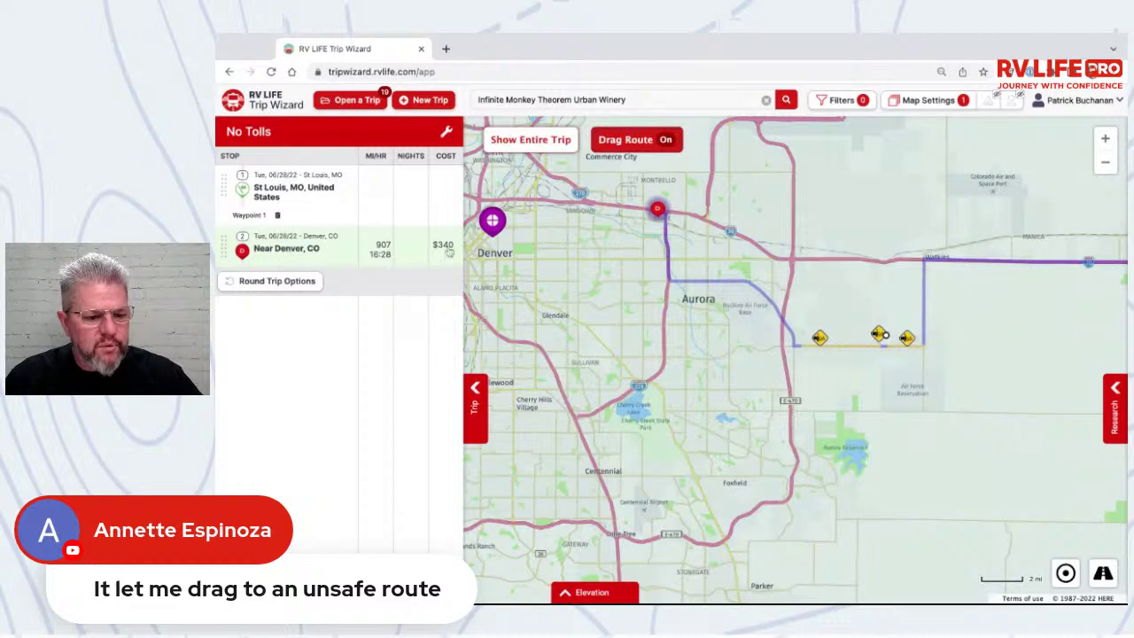
pyautogui.click(279, 217)
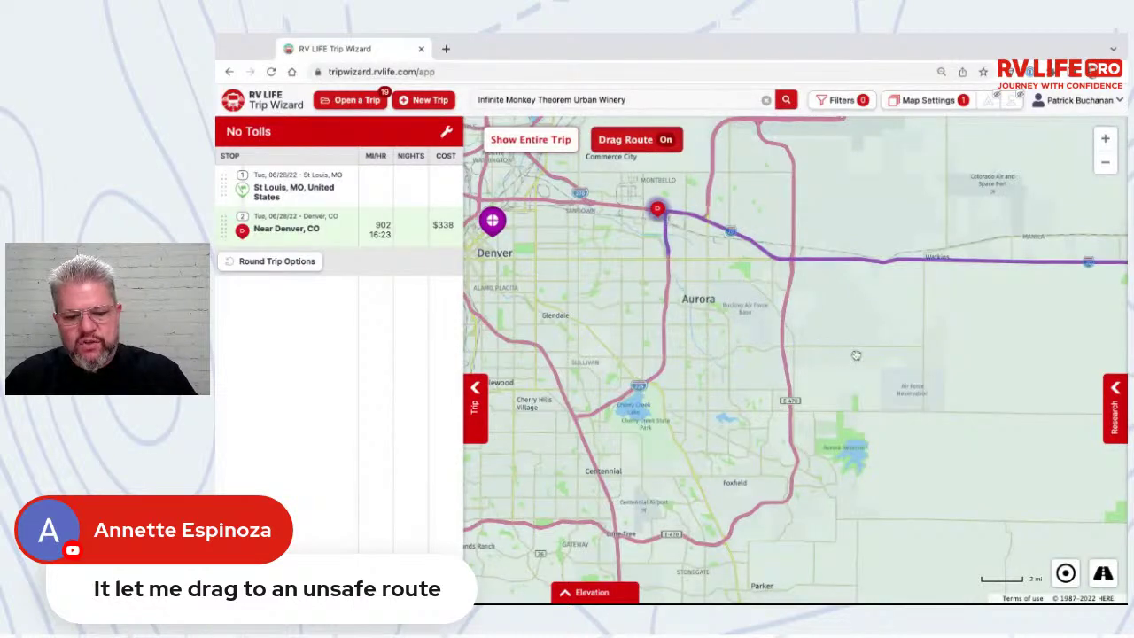
# Step: Add the custom stop Near Aurora, CO on E Jewell Ave., placed between St Louis and Near Denver
pyautogui.scroll(1, 857, 355)
pyautogui.scroll(3, 858, 354)
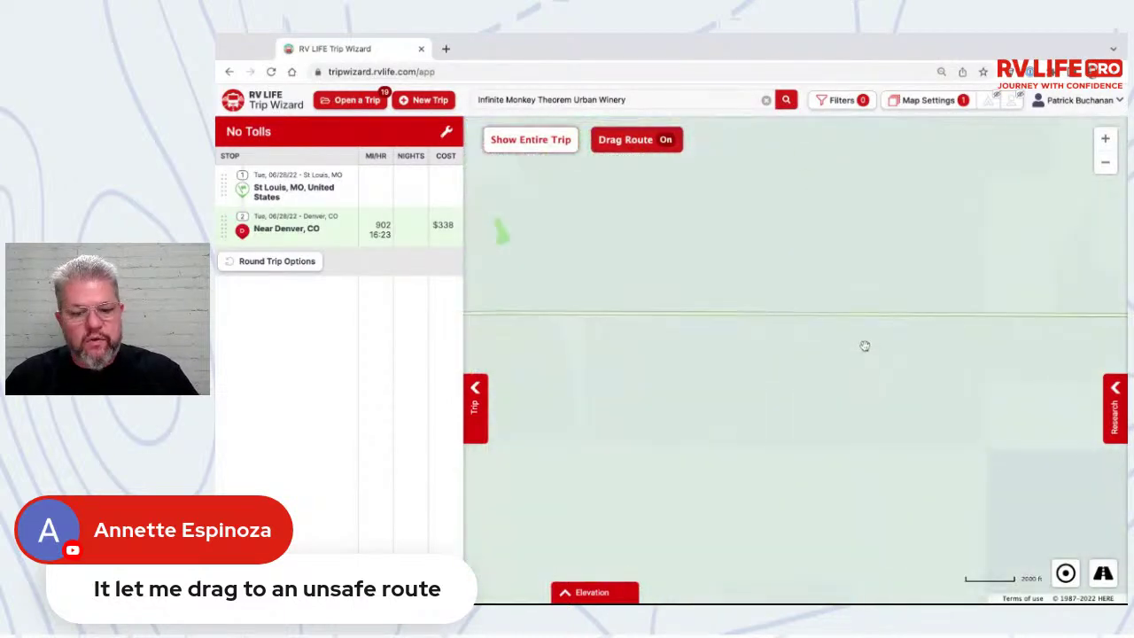
pyautogui.scroll(2, 865, 346)
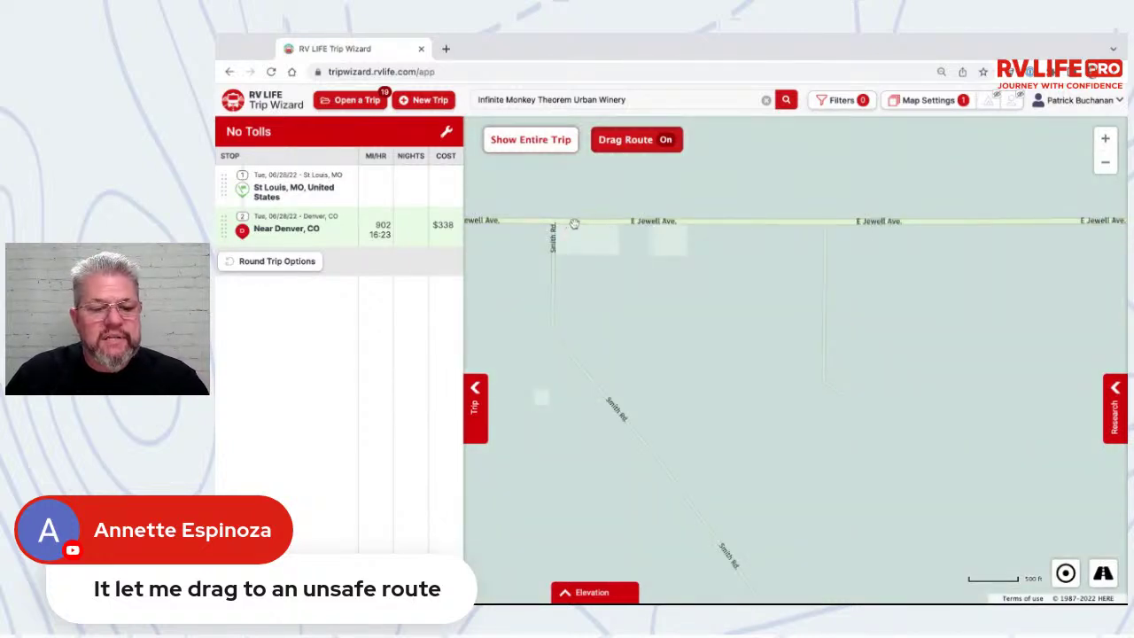
pyautogui.scroll(1, 580, 221)
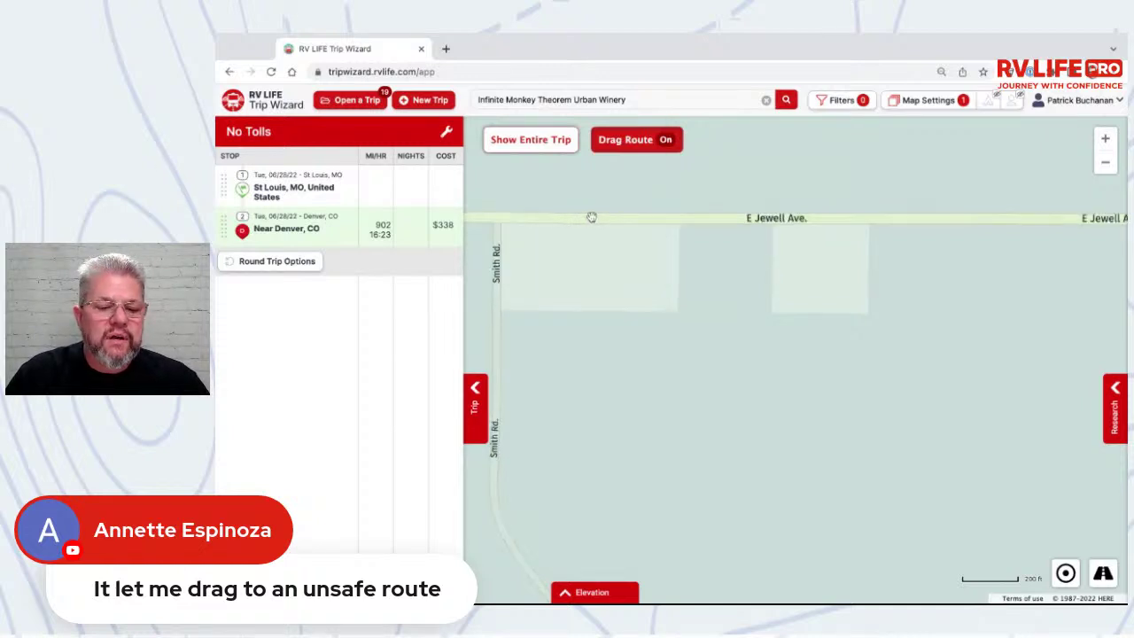
pyautogui.scroll(2, 592, 217)
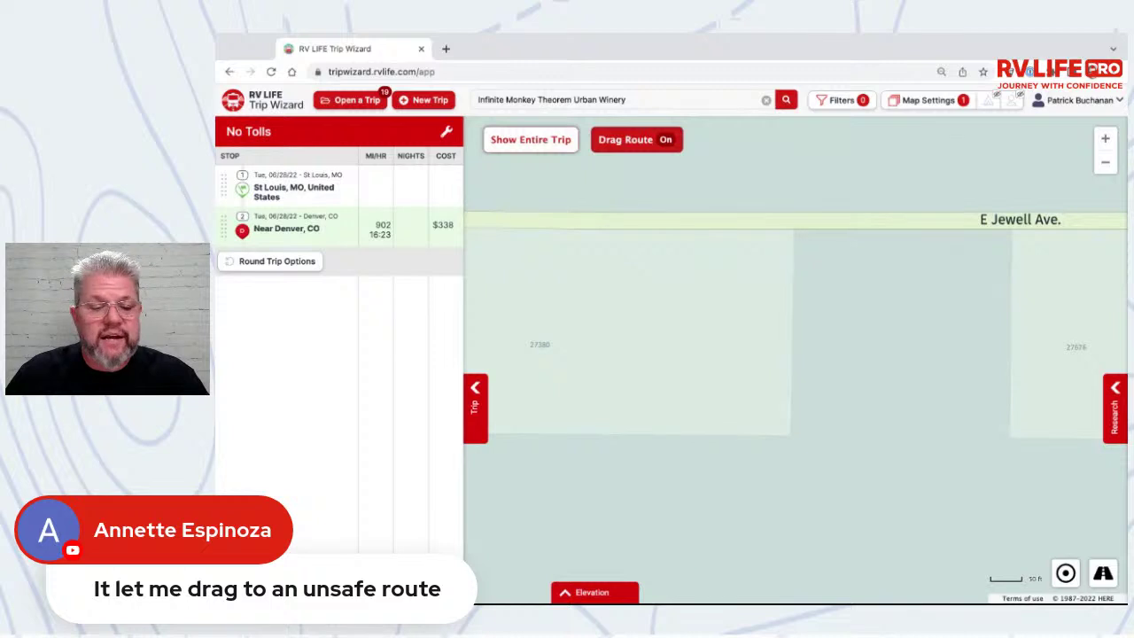
pyautogui.rightClick(611, 224)
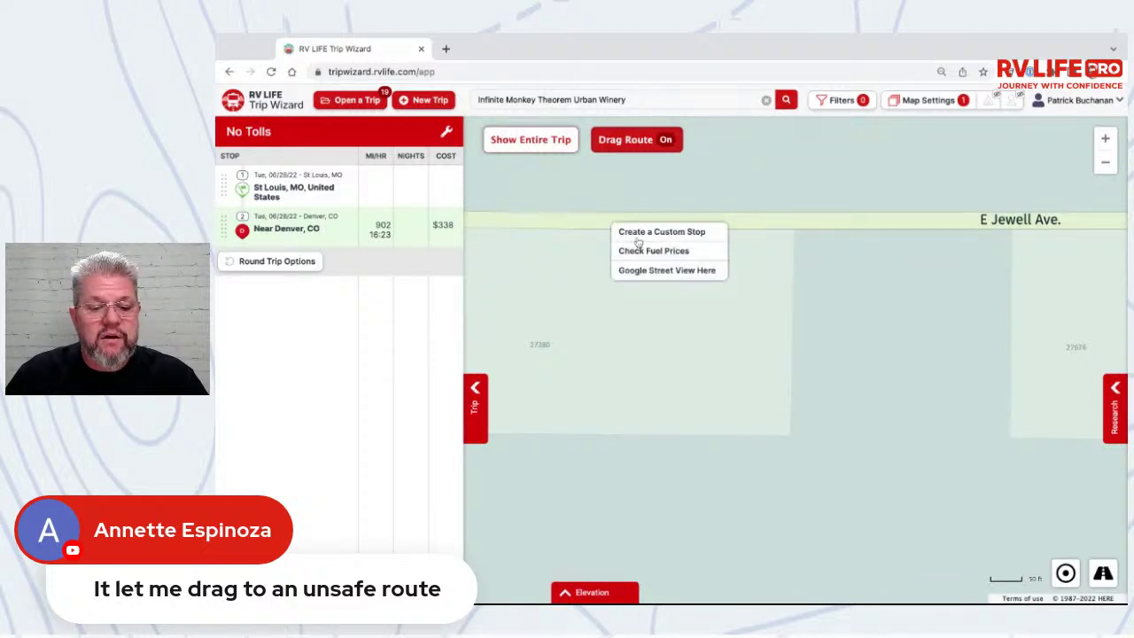
pyautogui.click(636, 234)
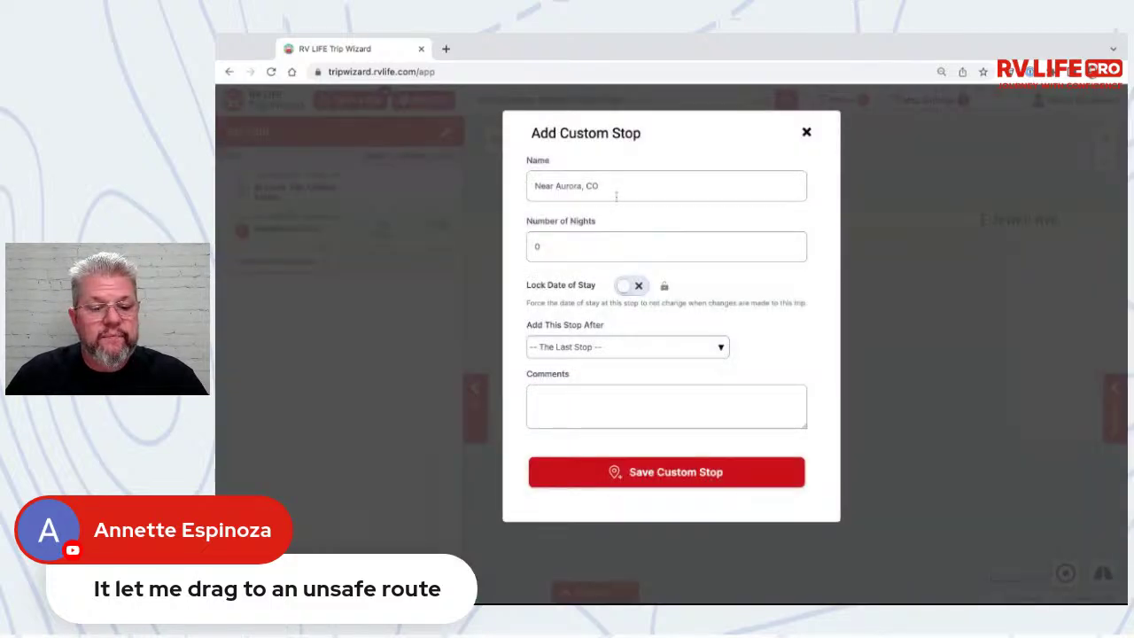
pyautogui.click(608, 350)
pyautogui.click(671, 472)
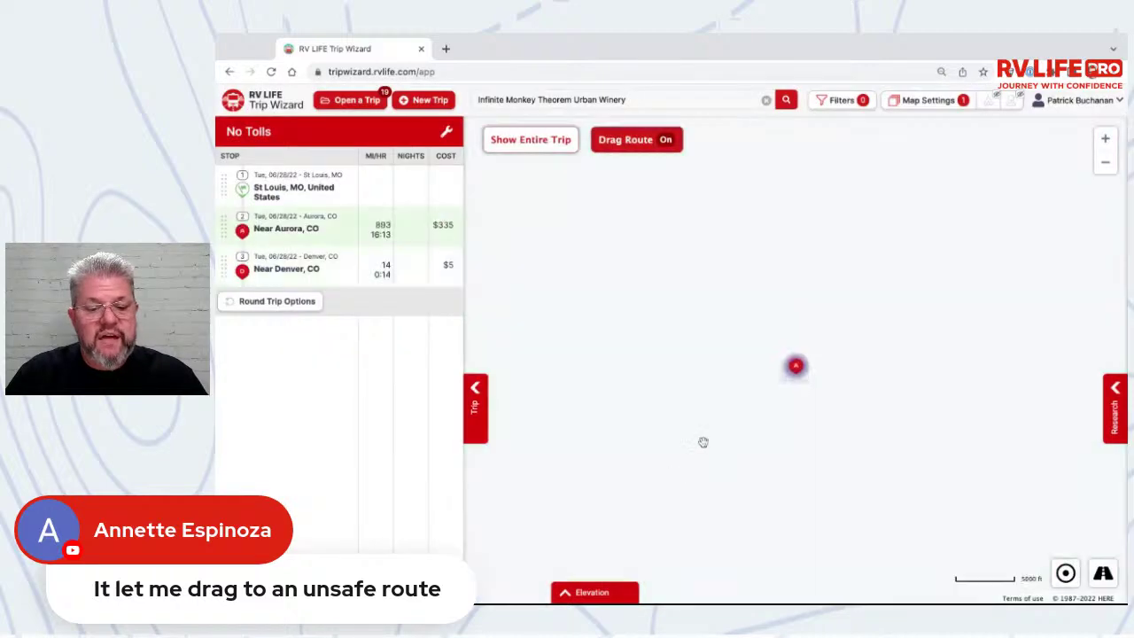
# Step: Try reshaping the route near Aurora by pulling it to a waypoint north of the Near Aurora stop
pyautogui.scroll(-4, 706, 438)
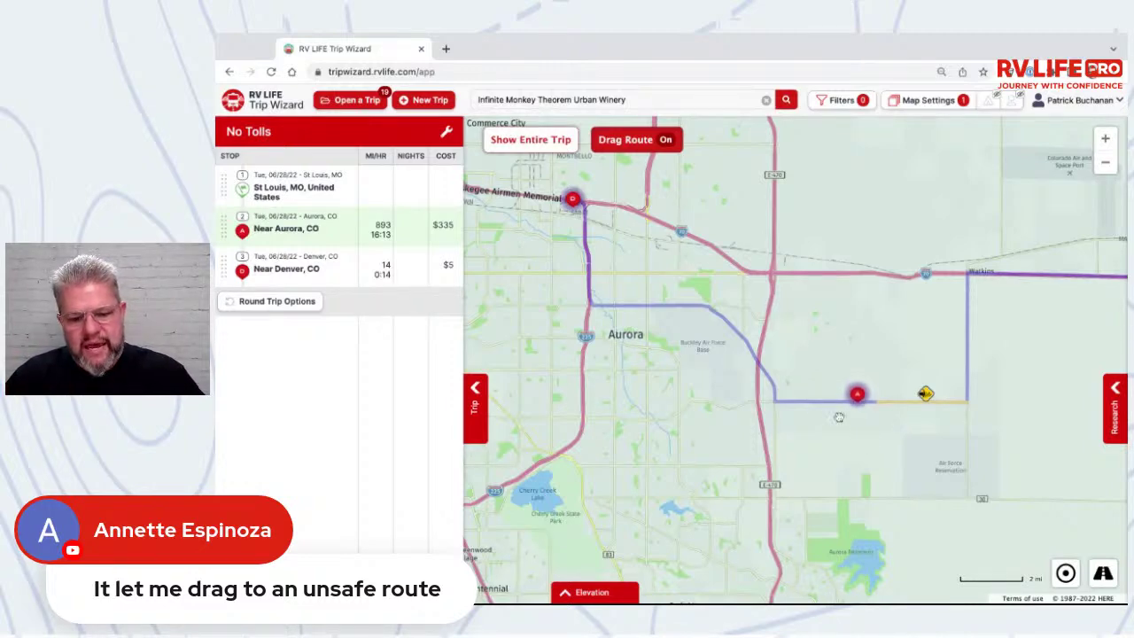
pyautogui.moveTo(788, 400); pyautogui.dragTo(661, 362)
pyautogui.moveTo(772, 359); pyautogui.dragTo(707, 302)
pyautogui.scroll(-1, 971, 353)
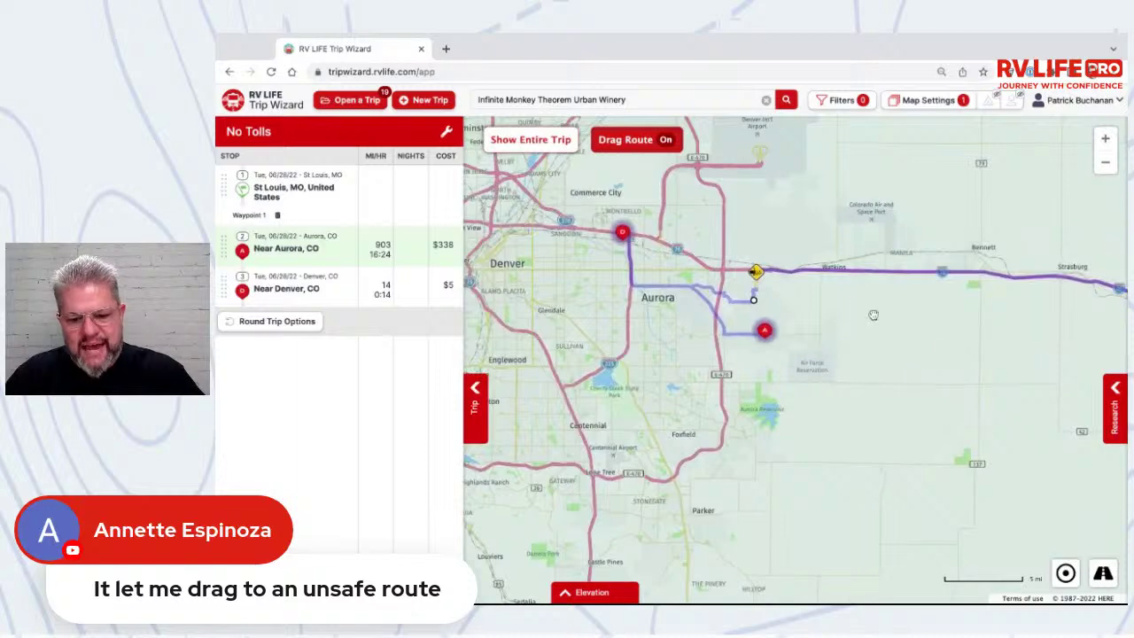
# Step: Add the custom stop Near Watkins, CO on E Quincy Ave., placed between St Louis and Near Aurora
pyautogui.scroll(1, 898, 370)
pyautogui.scroll(2, 899, 370)
pyautogui.scroll(1, 691, 406)
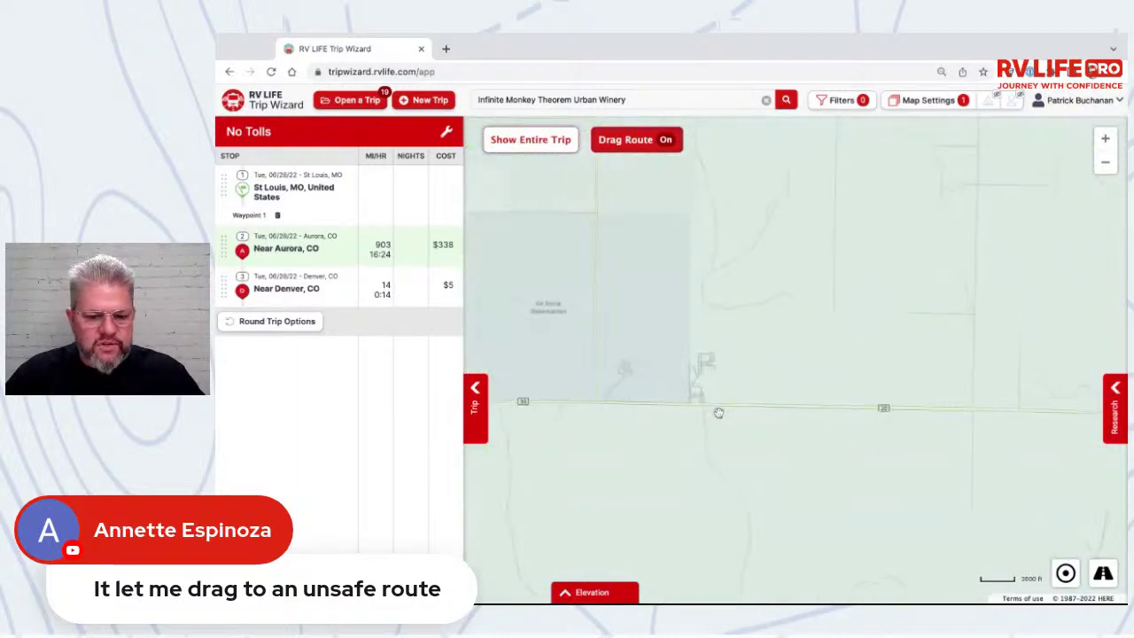
pyautogui.scroll(1, 681, 405)
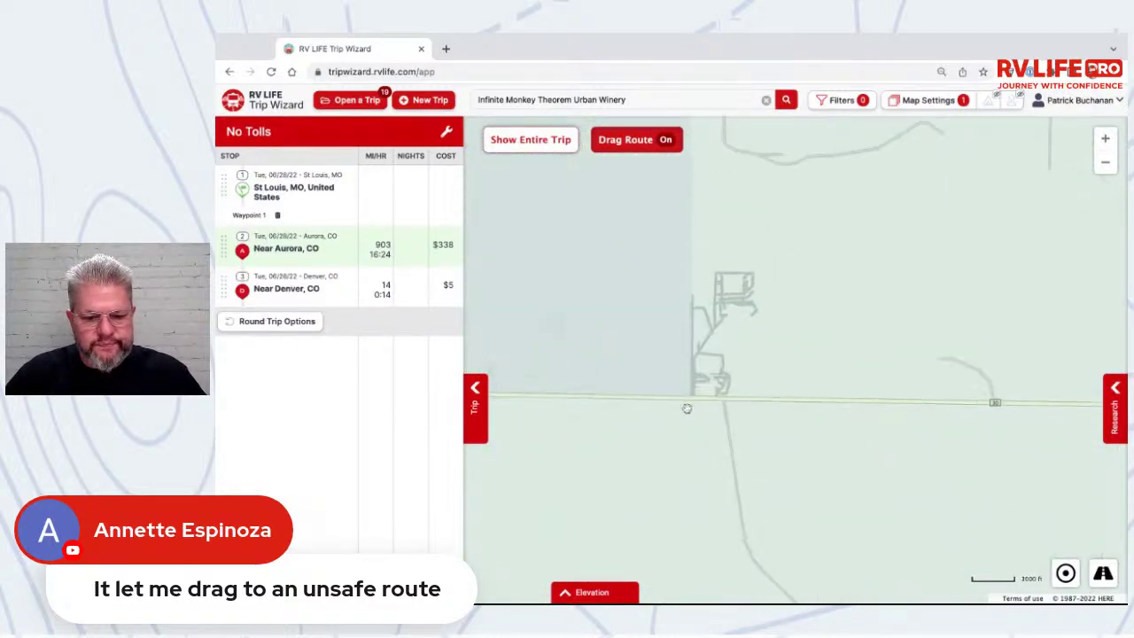
pyautogui.scroll(2, 695, 398)
pyautogui.scroll(1, 695, 398)
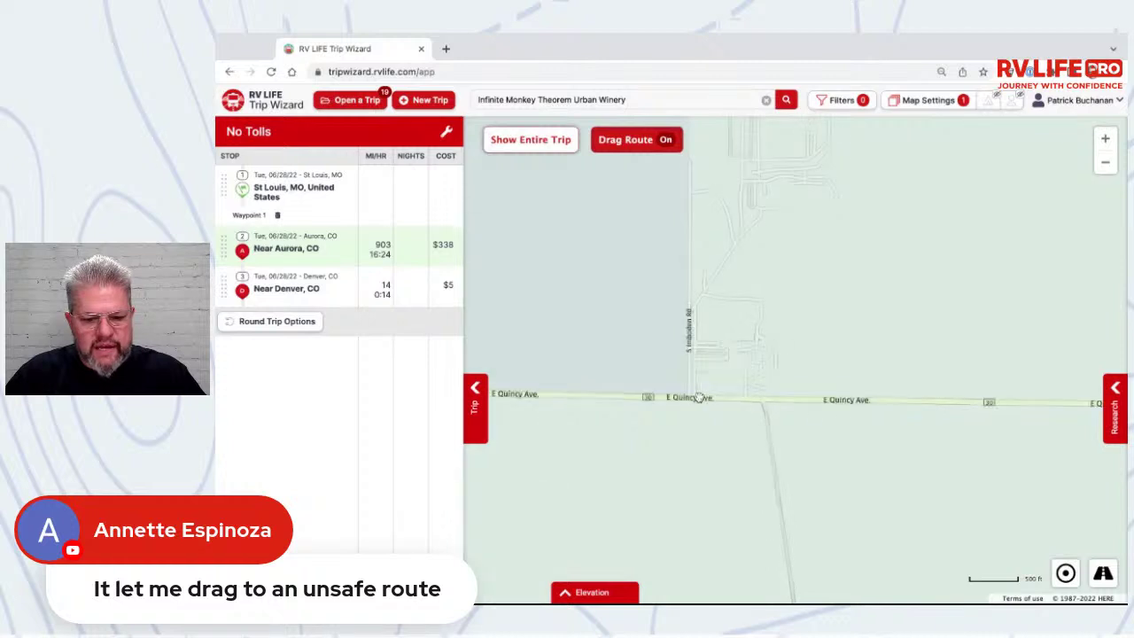
pyautogui.rightClick(699, 398)
pyautogui.click(729, 409)
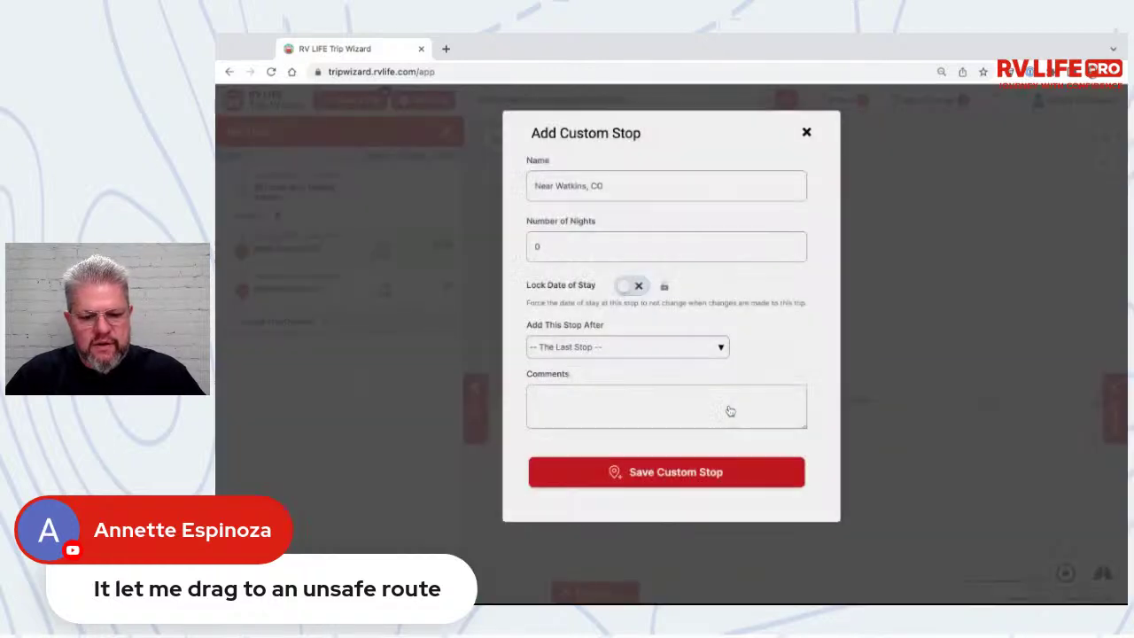
pyautogui.click(683, 352)
pyautogui.click(697, 470)
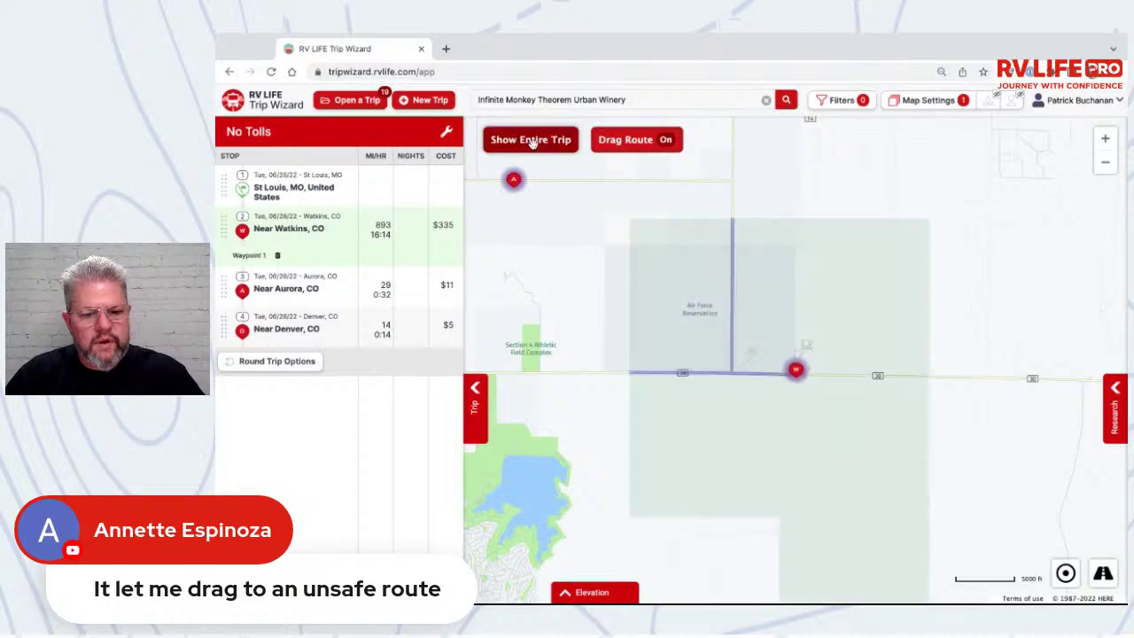
# Step: Show the entire trip, delete Waypoint 1 between Near Watkins and Near Aurora, and turn off route dragging
pyautogui.click(531, 140)
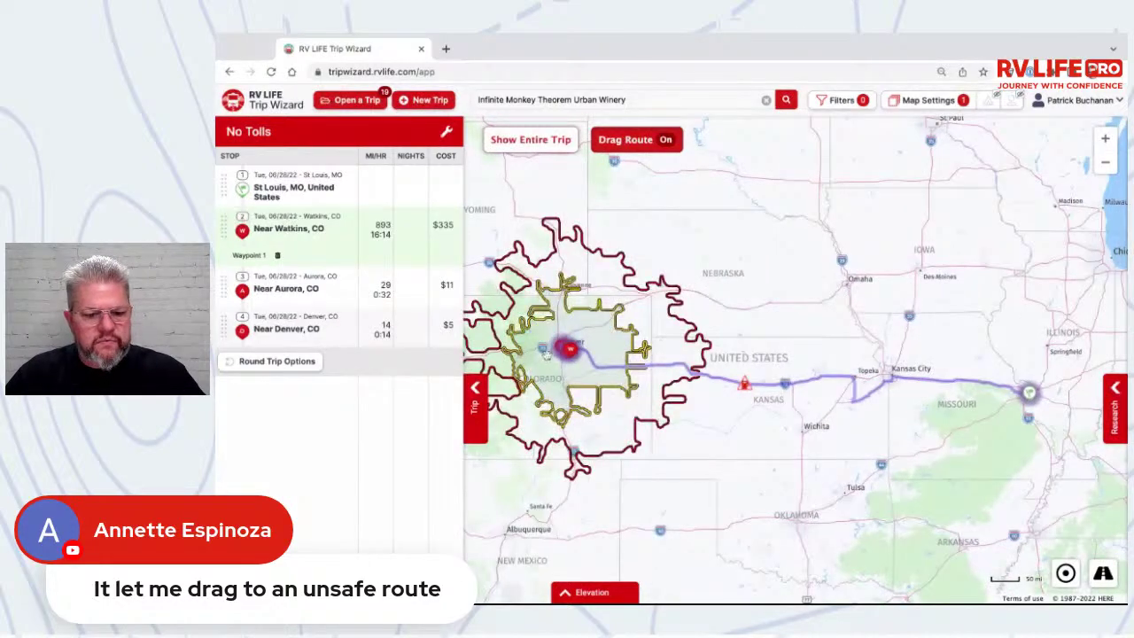
pyautogui.scroll(5, 547, 355)
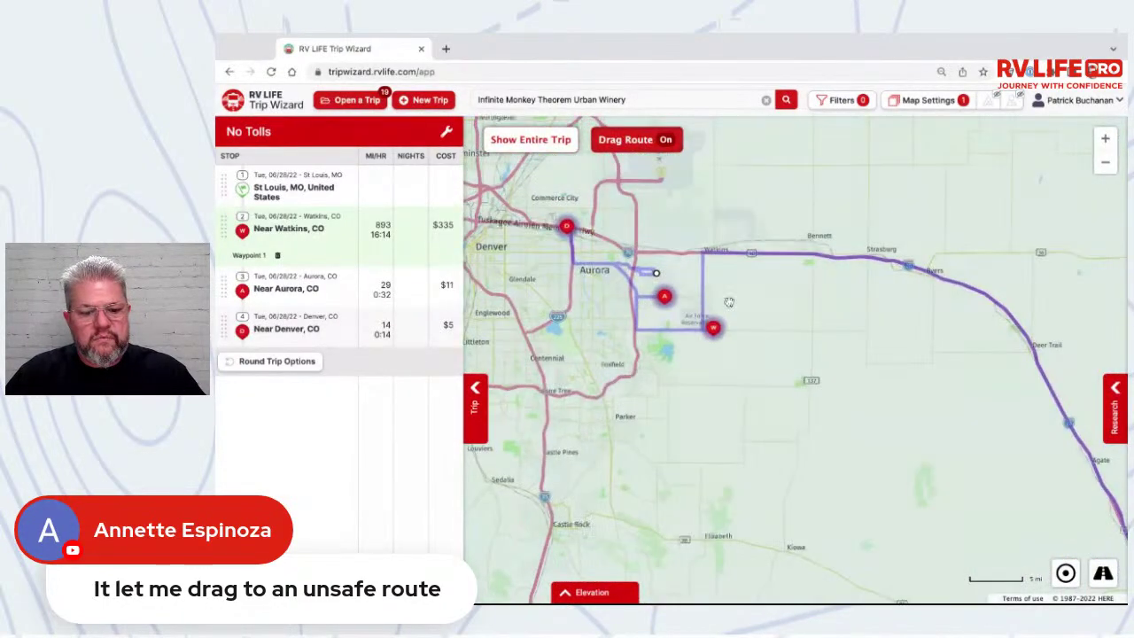
pyautogui.moveTo(683, 287)
pyautogui.mouseDown()
pyautogui.moveTo(732, 295)
pyautogui.moveTo(725, 288)
pyautogui.mouseUp()
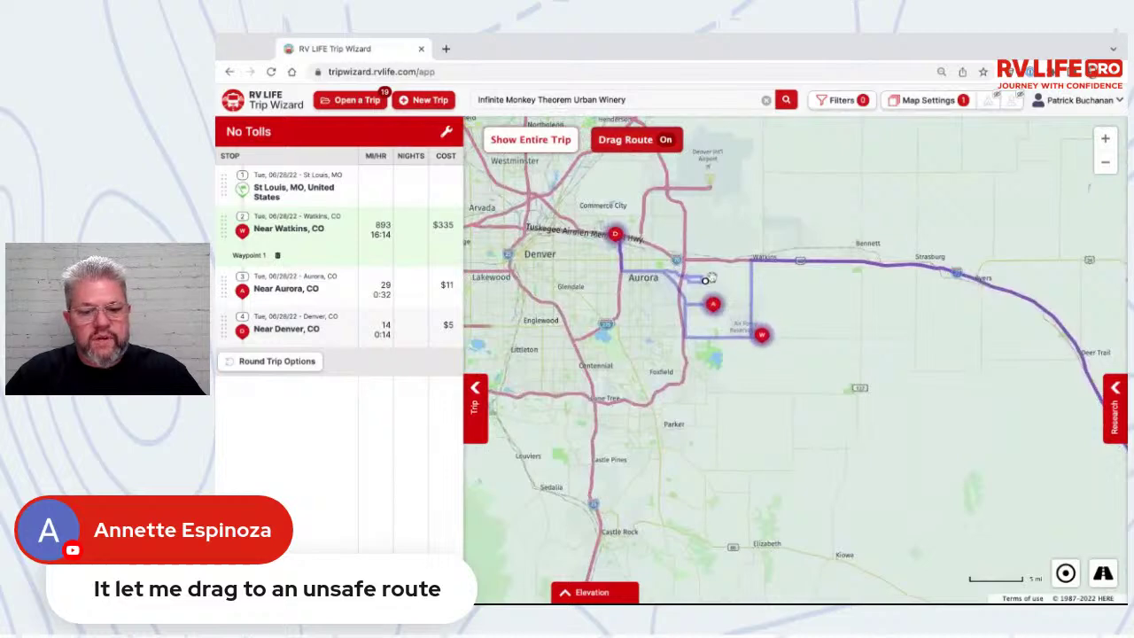
pyautogui.click(277, 255)
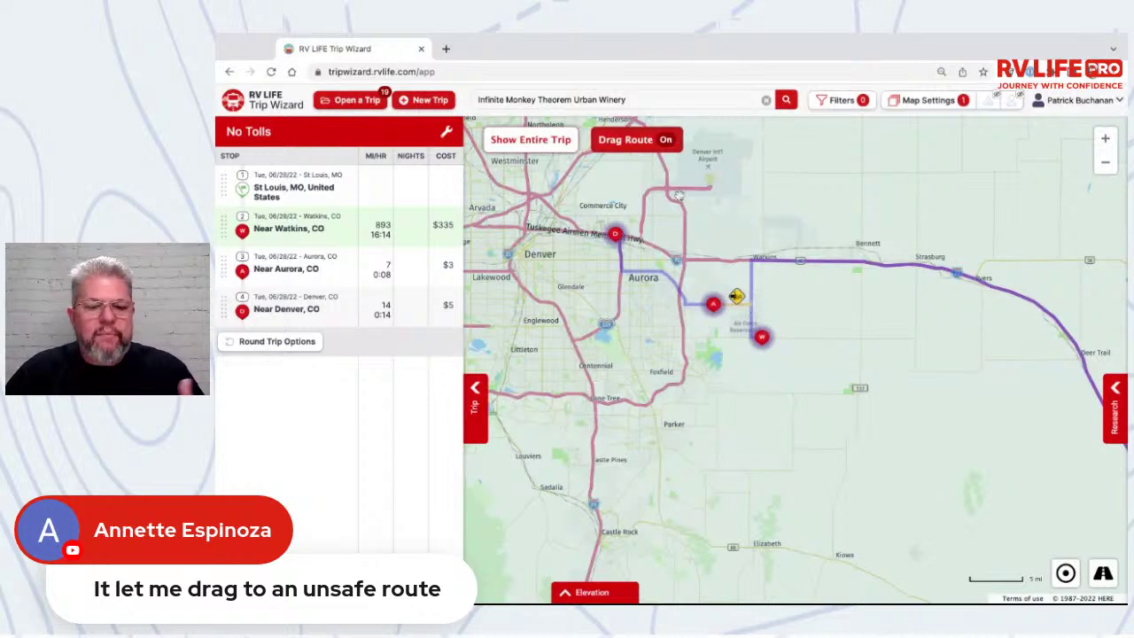
pyautogui.click(649, 139)
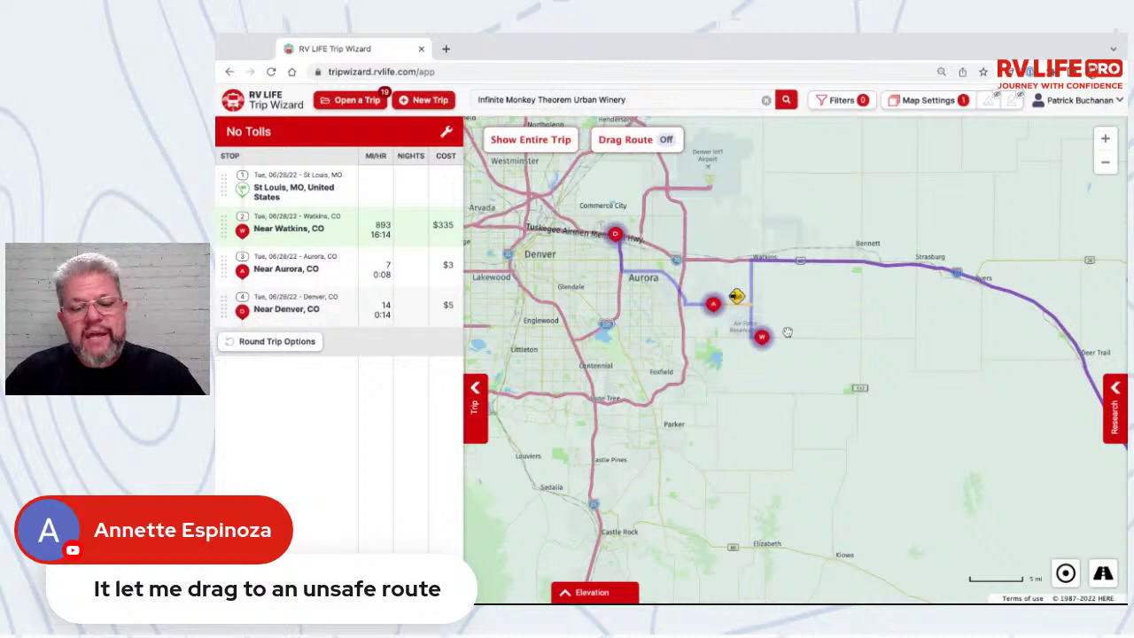
# Step: Examine the flagged route segment between the Near Watkins and Near Aurora stops
pyautogui.scroll(2, 787, 331)
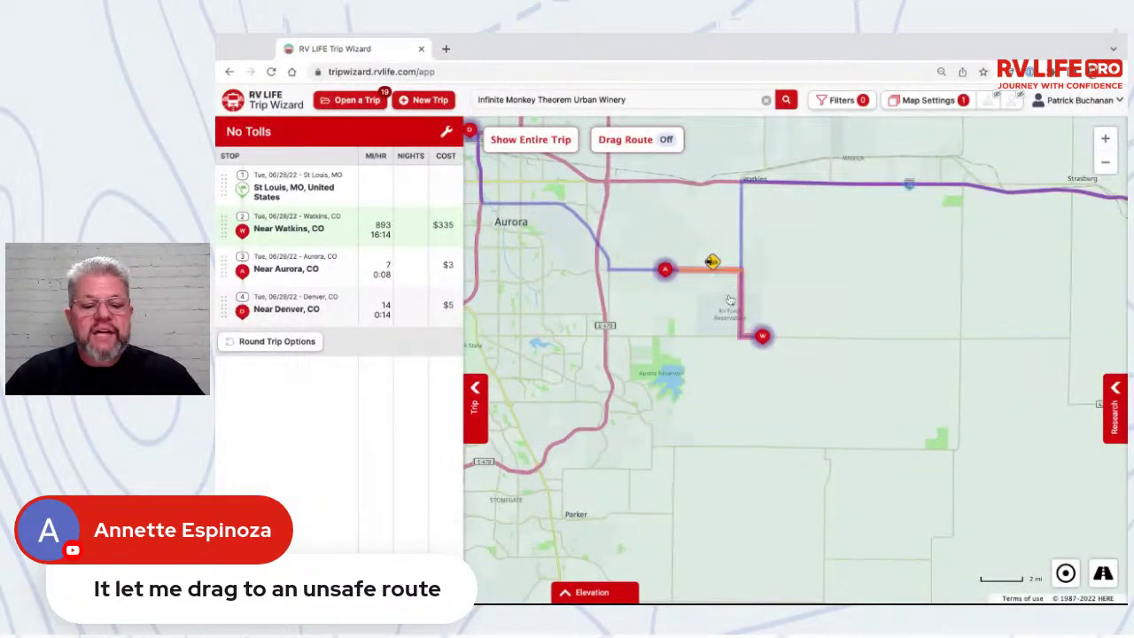
pyautogui.scroll(-1, 730, 299)
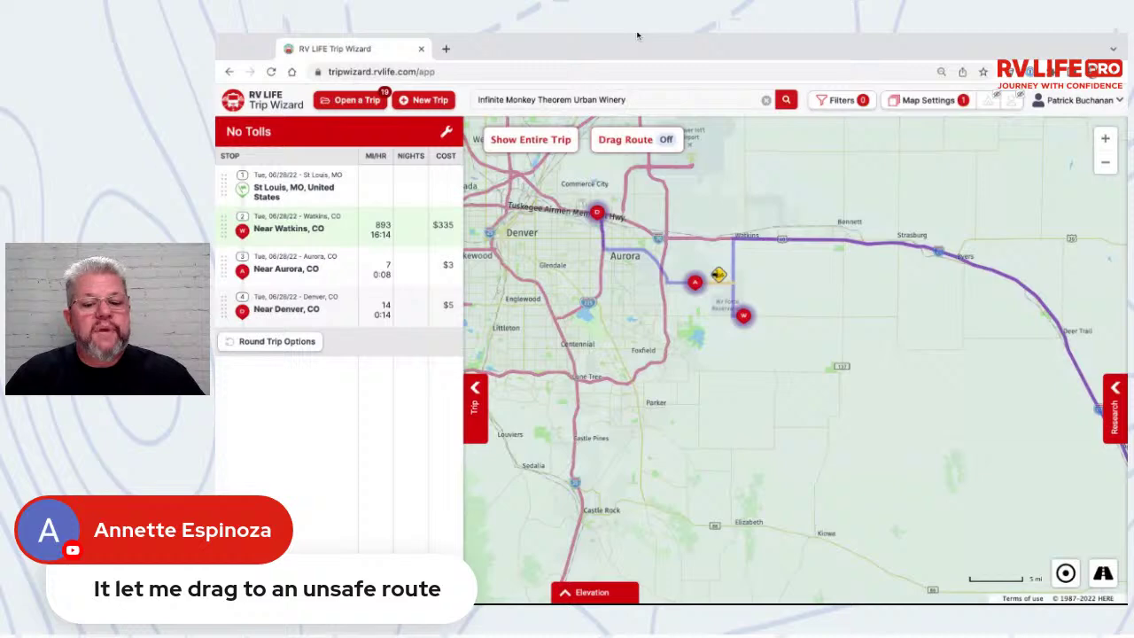
pyautogui.moveTo(701, 210); pyautogui.dragTo(729, 242)
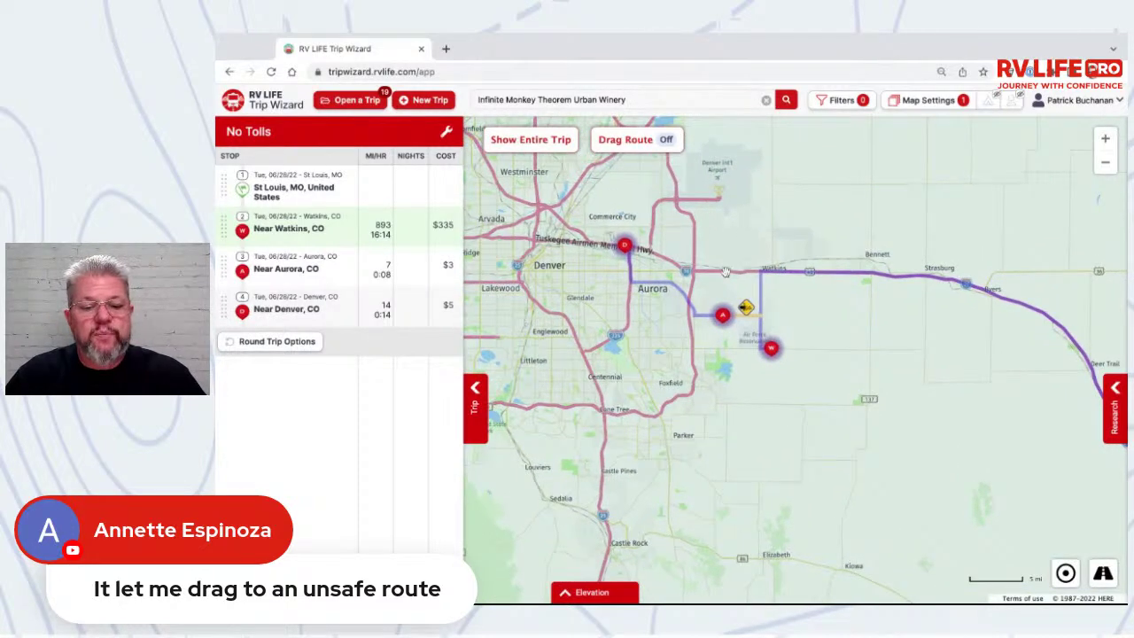
pyautogui.scroll(3, 725, 272)
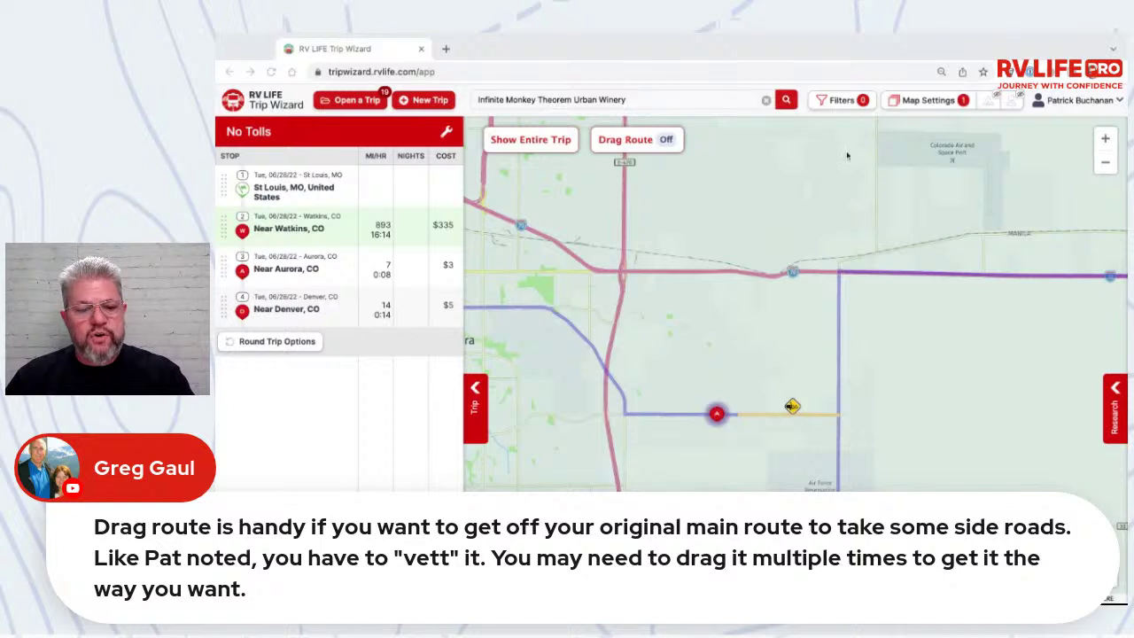
# Step: Display Low Clearance hazards on the map around Denver and collapse the research options
pyautogui.scroll(-2, 631, 263)
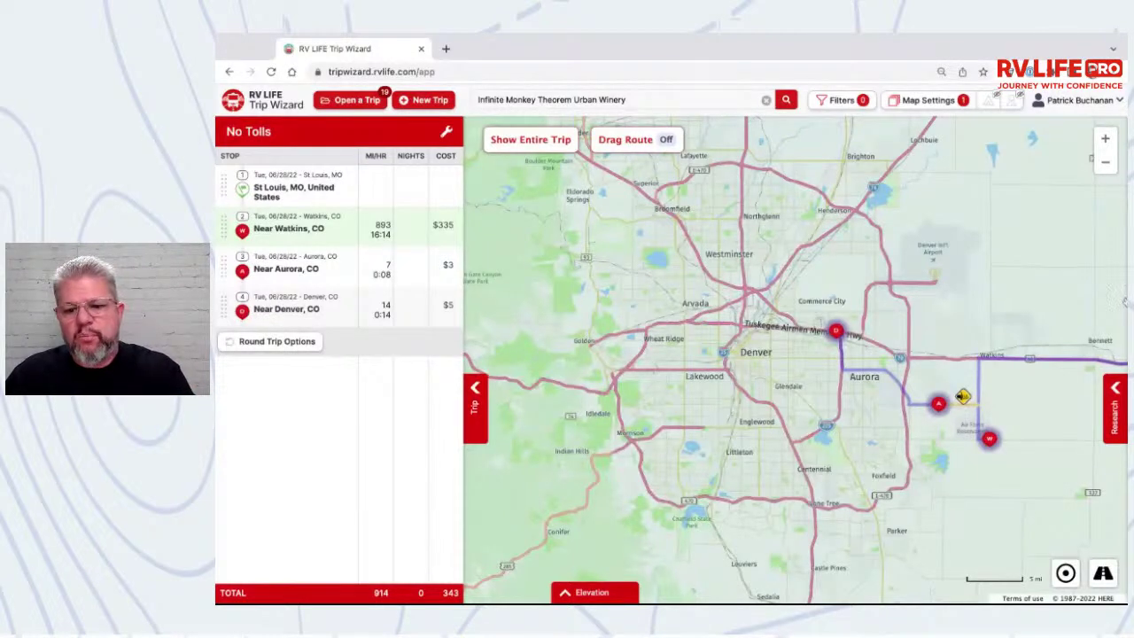
pyautogui.click(1114, 396)
pyautogui.click(1083, 144)
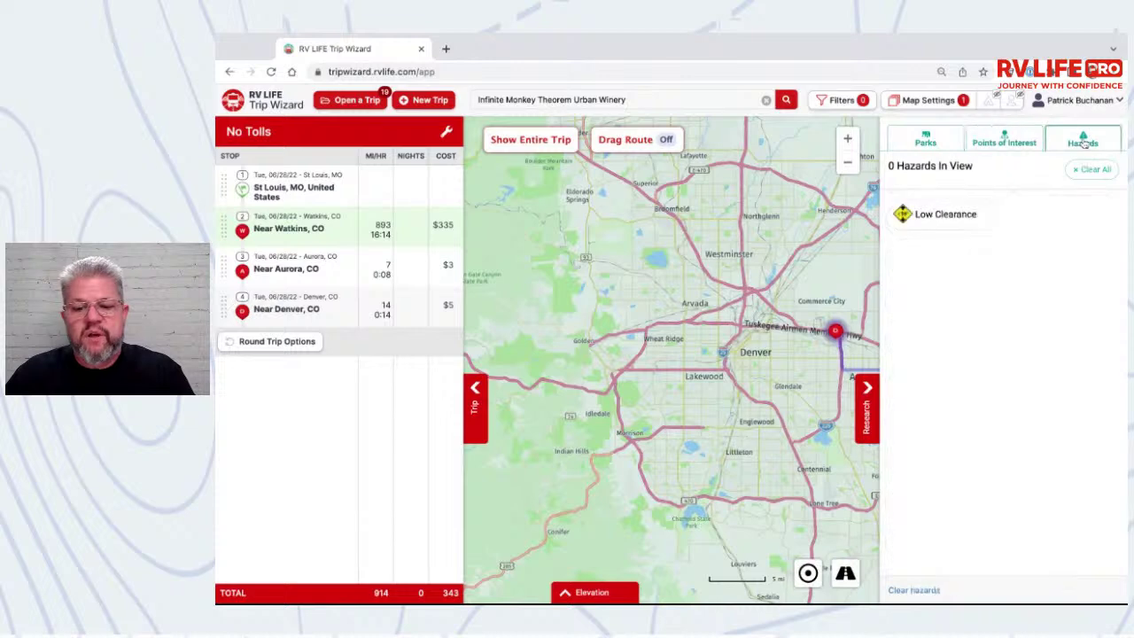
pyautogui.click(957, 214)
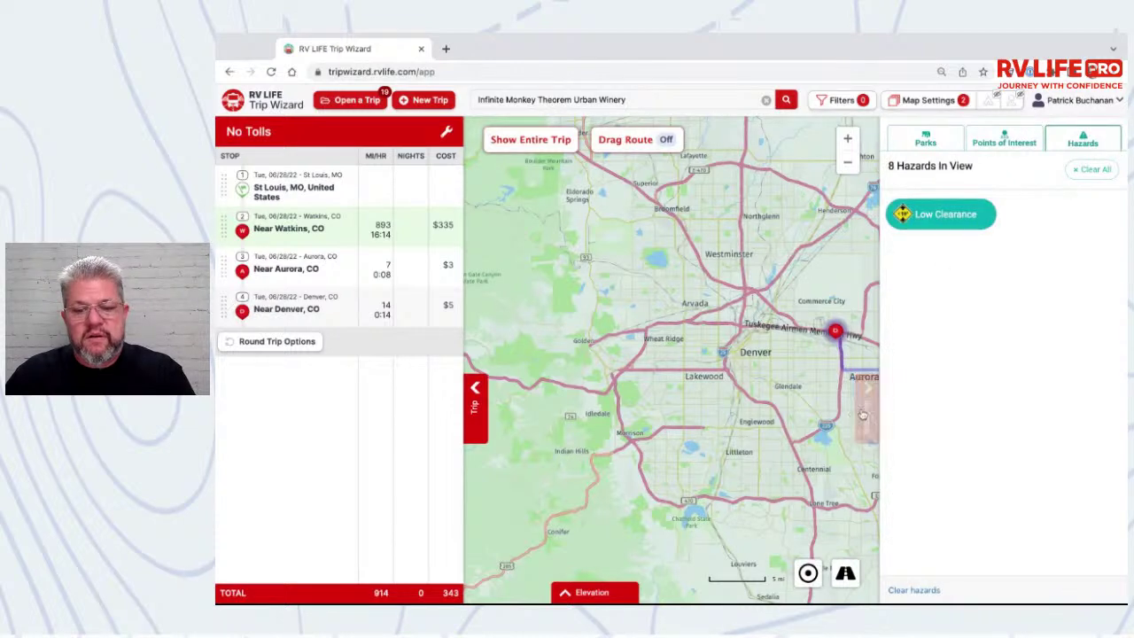
pyautogui.click(866, 407)
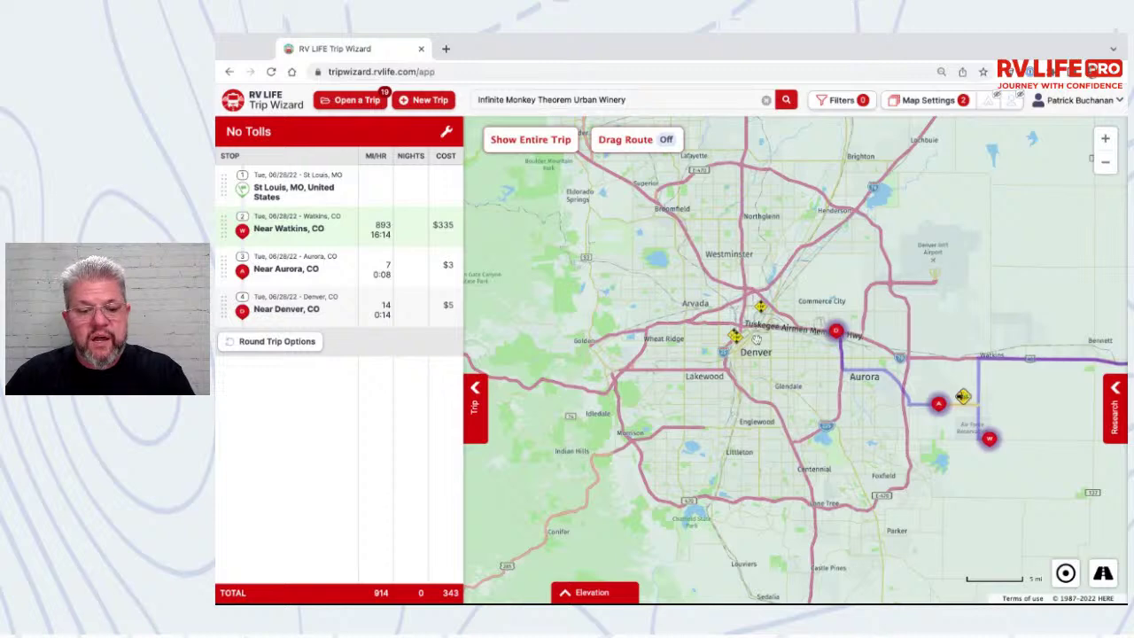
# Step: Examine the Low Clearance hazard markers around central Denver, including the ones near Coors Field and N Valley Hwy
pyautogui.scroll(3, 798, 354)
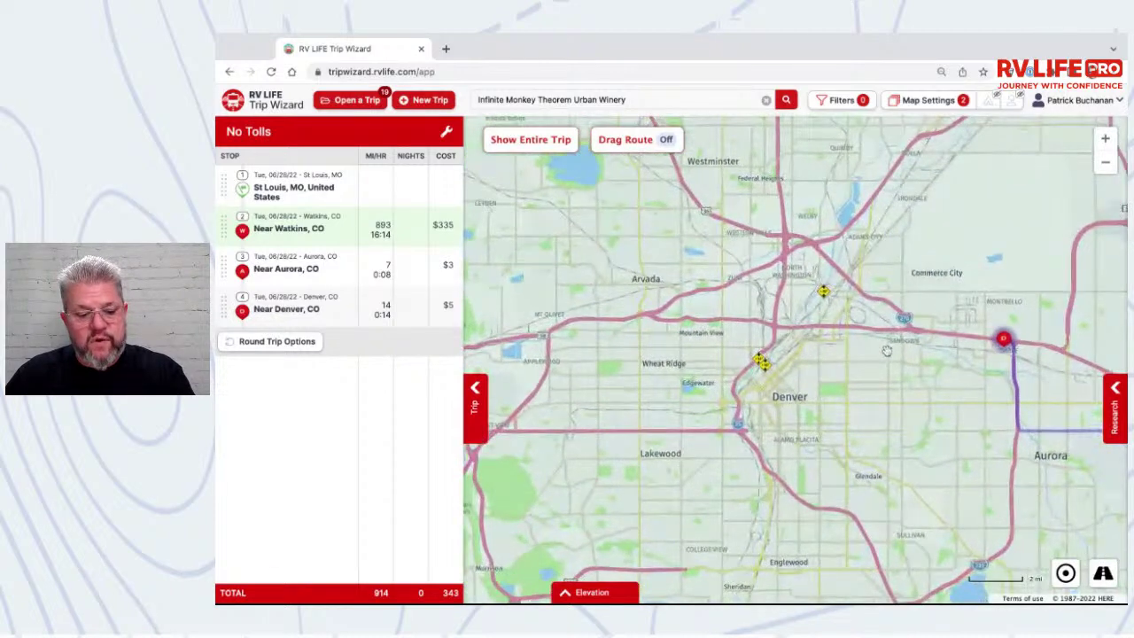
pyautogui.moveTo(1055, 447); pyautogui.dragTo(908, 380)
pyautogui.moveTo(798, 348); pyautogui.dragTo(843, 376)
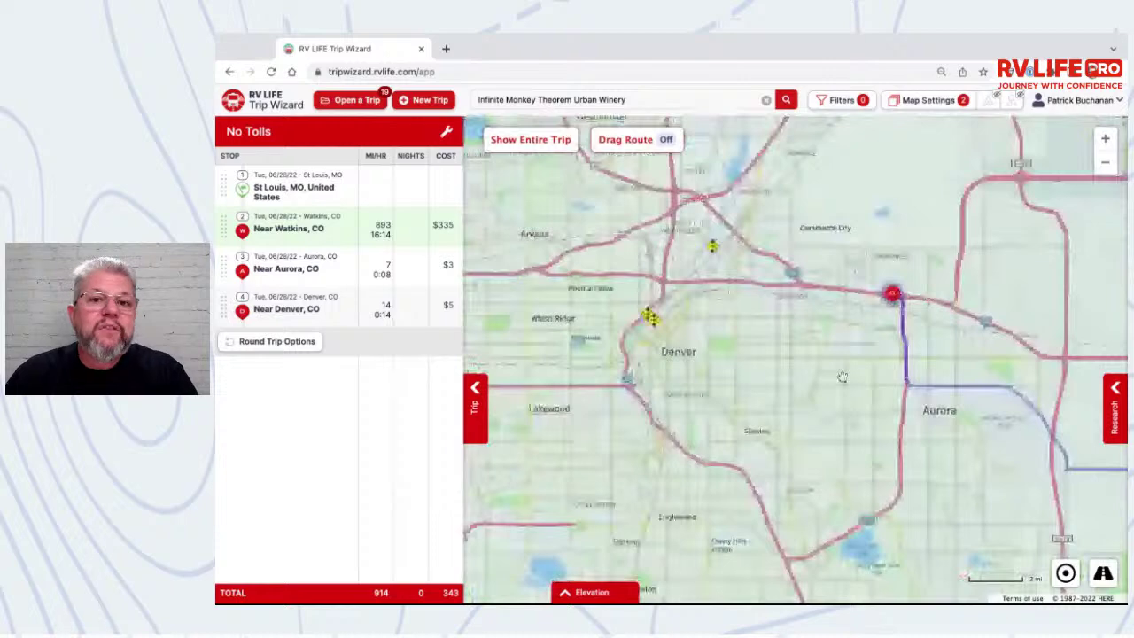
pyautogui.moveTo(568, 322); pyautogui.dragTo(642, 333)
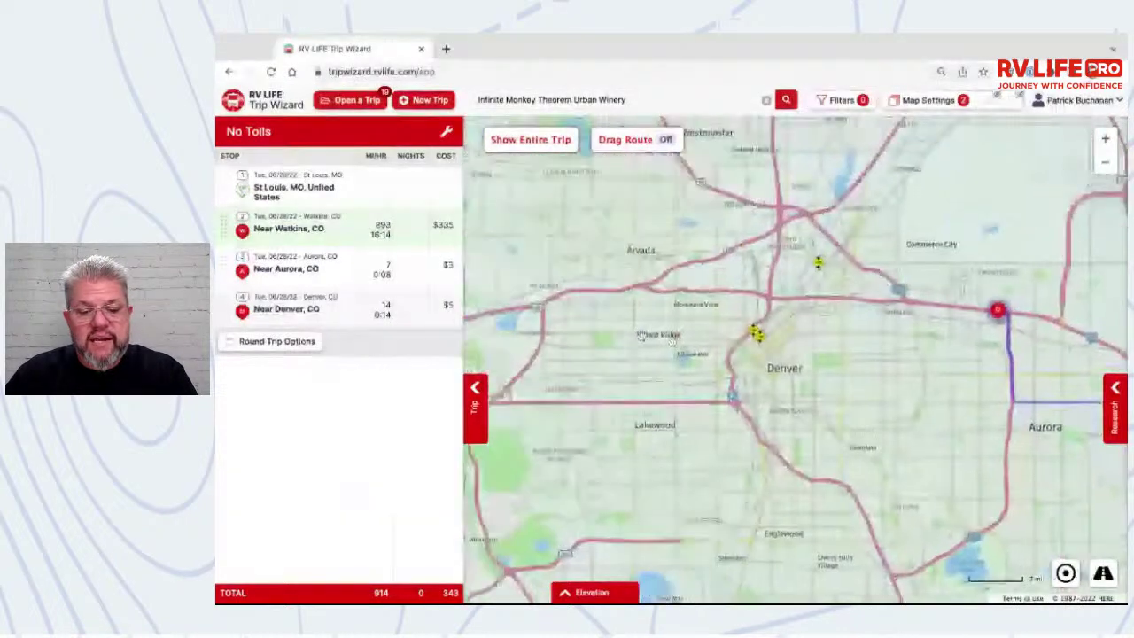
pyautogui.scroll(1, 786, 346)
pyautogui.scroll(3, 788, 344)
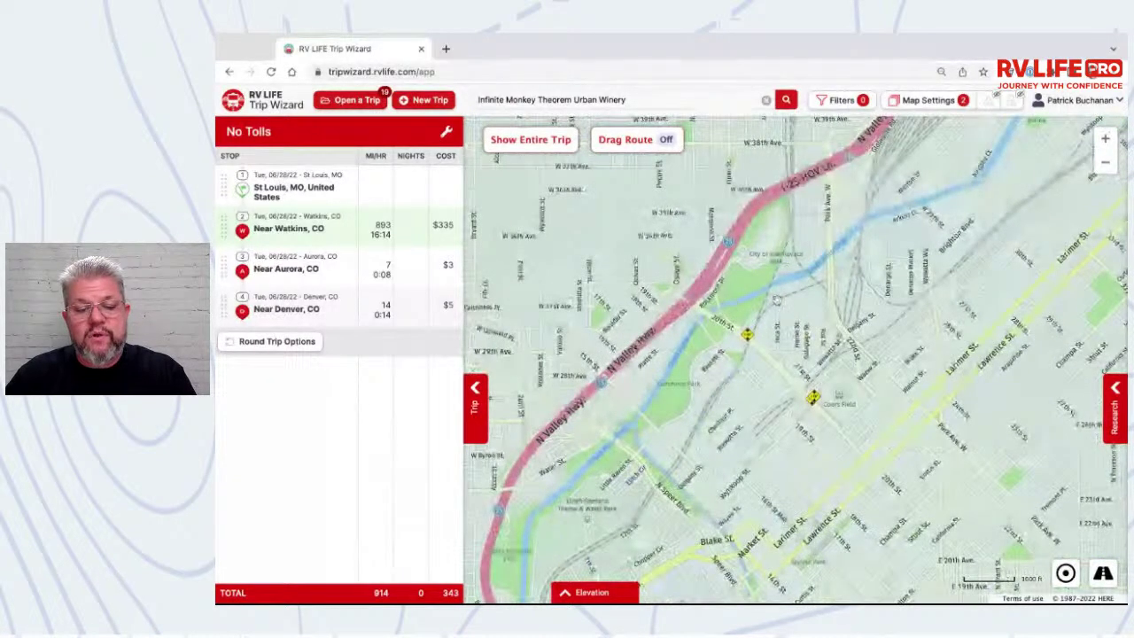
pyautogui.scroll(-3, 795, 330)
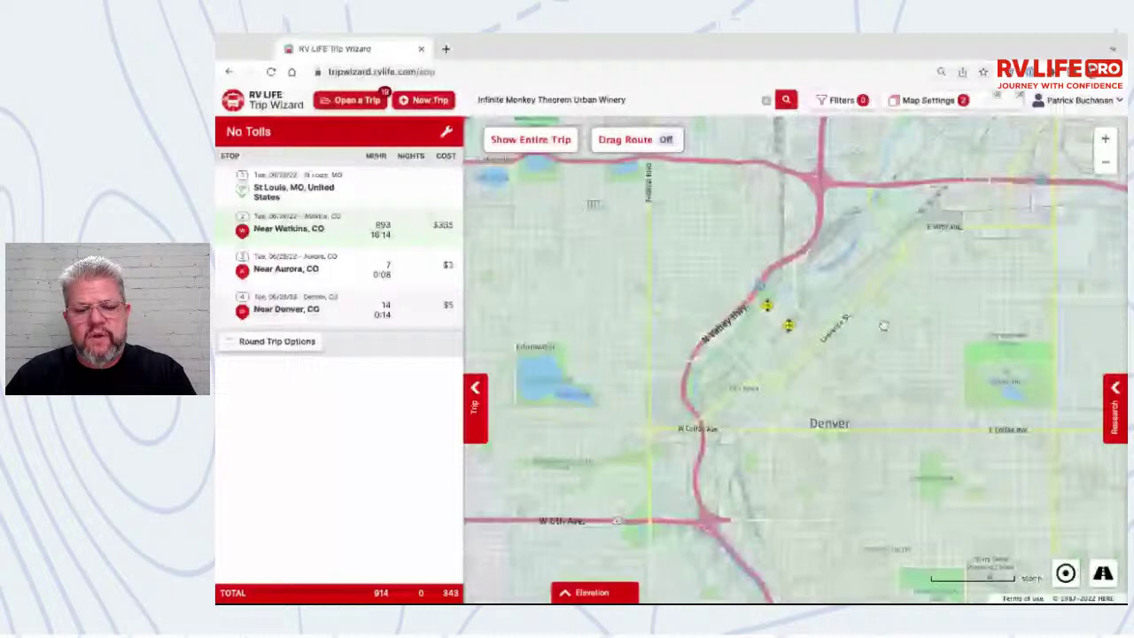
pyautogui.scroll(-3, 902, 332)
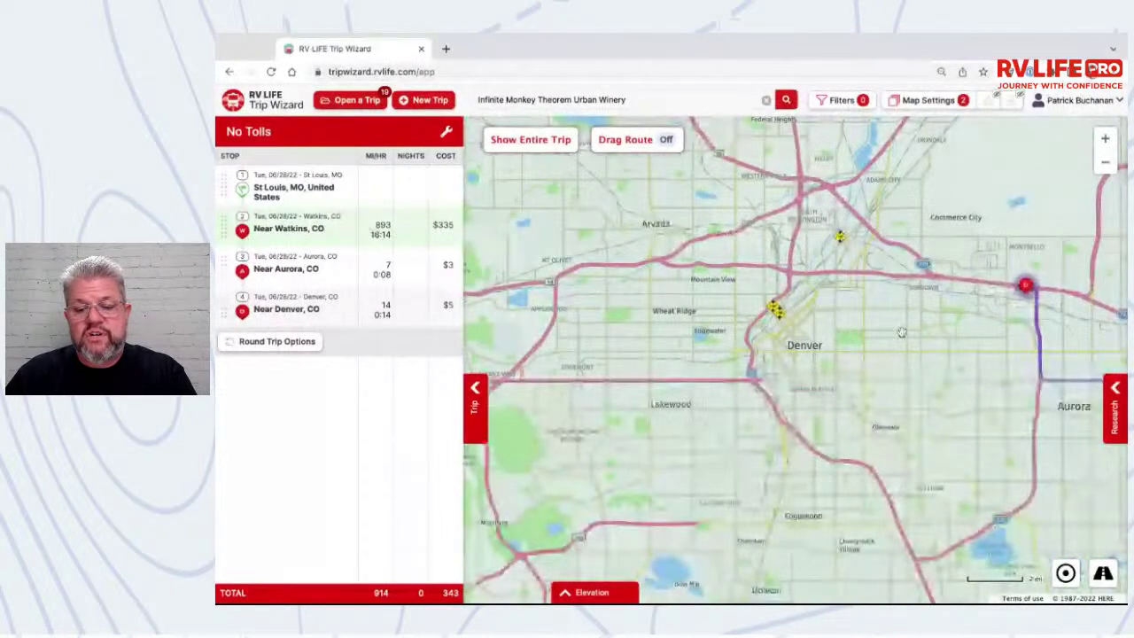
pyautogui.scroll(3, 902, 331)
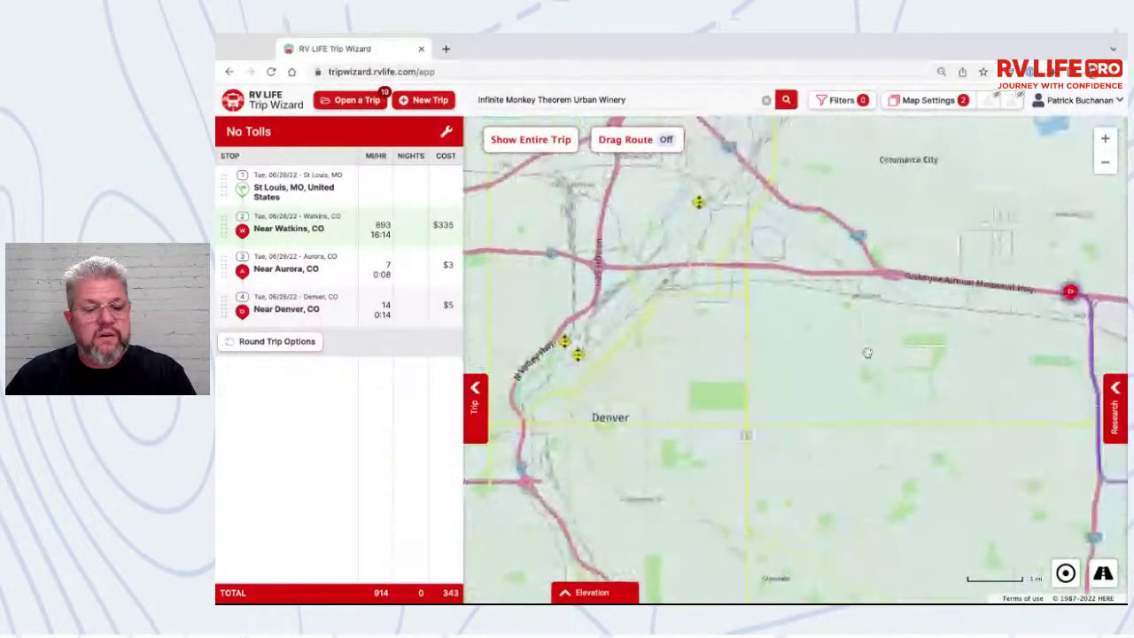
# Step: Turn on route dragging and reroute the Near Aurora to Near Denver leg along 20th St. past the Low Clearance markers by Coors Field
pyautogui.click(632, 137)
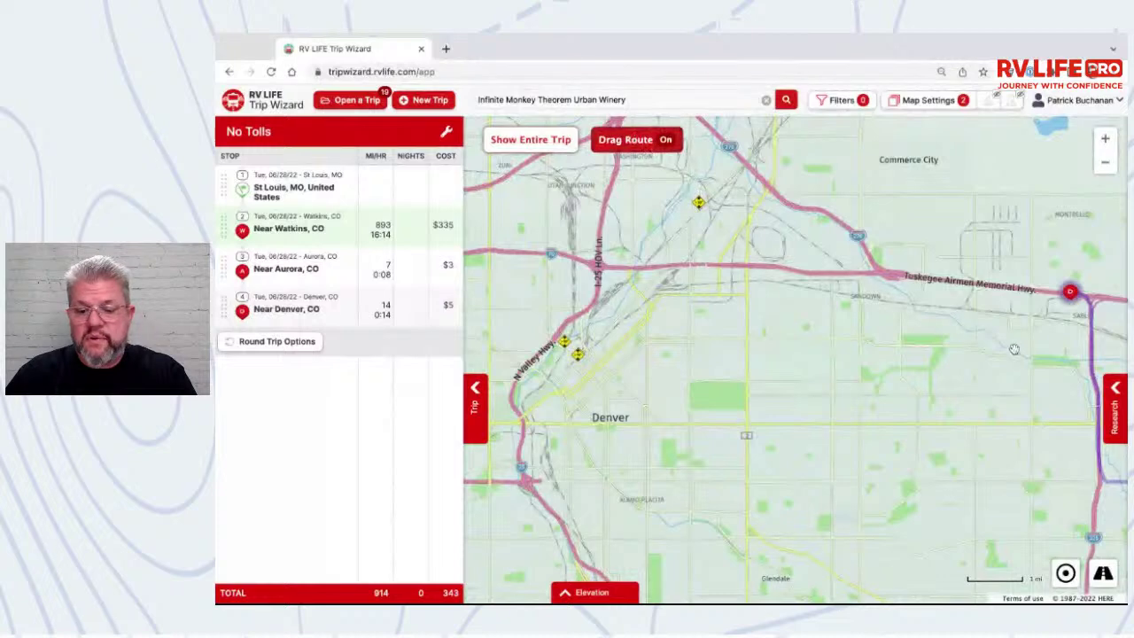
pyautogui.moveTo(1096, 390); pyautogui.dragTo(557, 340)
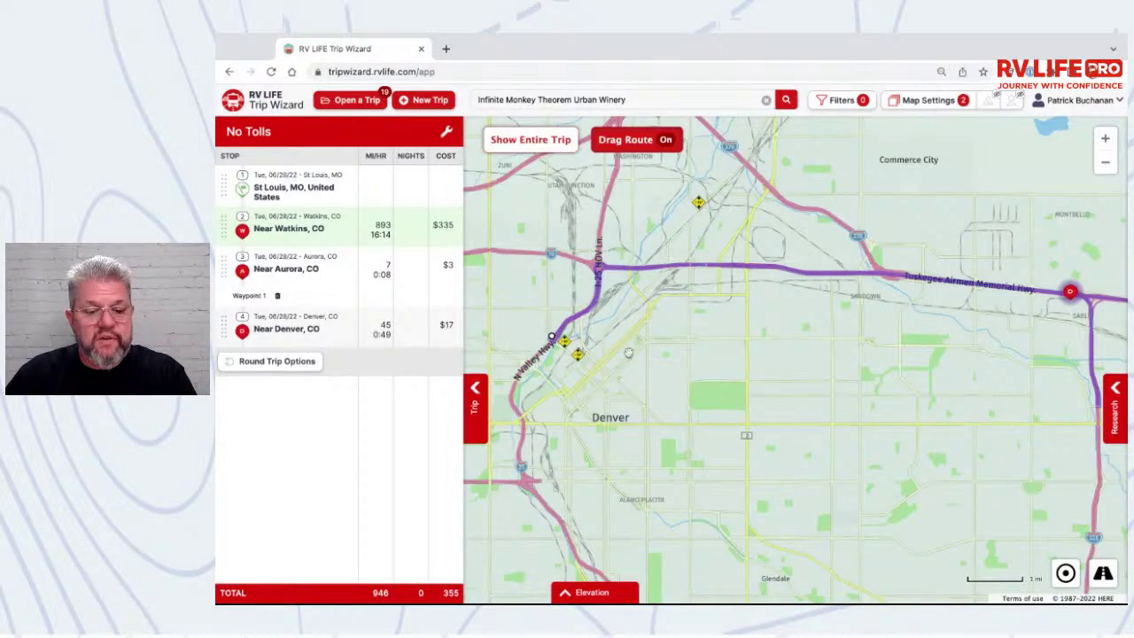
pyautogui.scroll(2, 567, 363)
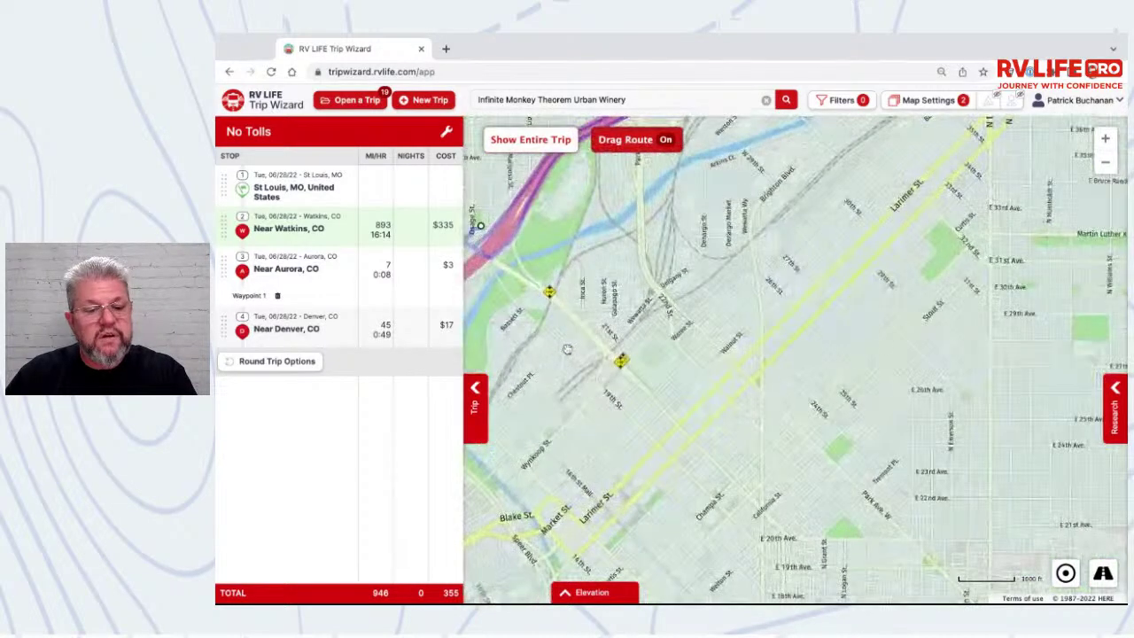
pyautogui.moveTo(568, 362); pyautogui.dragTo(731, 354)
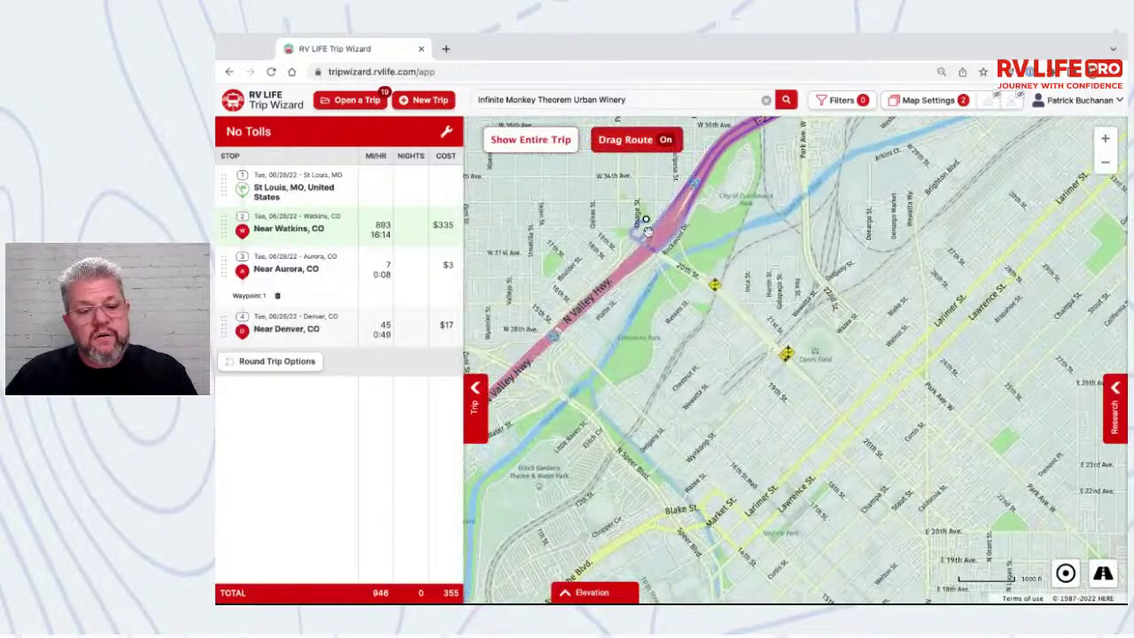
pyautogui.moveTo(645, 221); pyautogui.dragTo(795, 368)
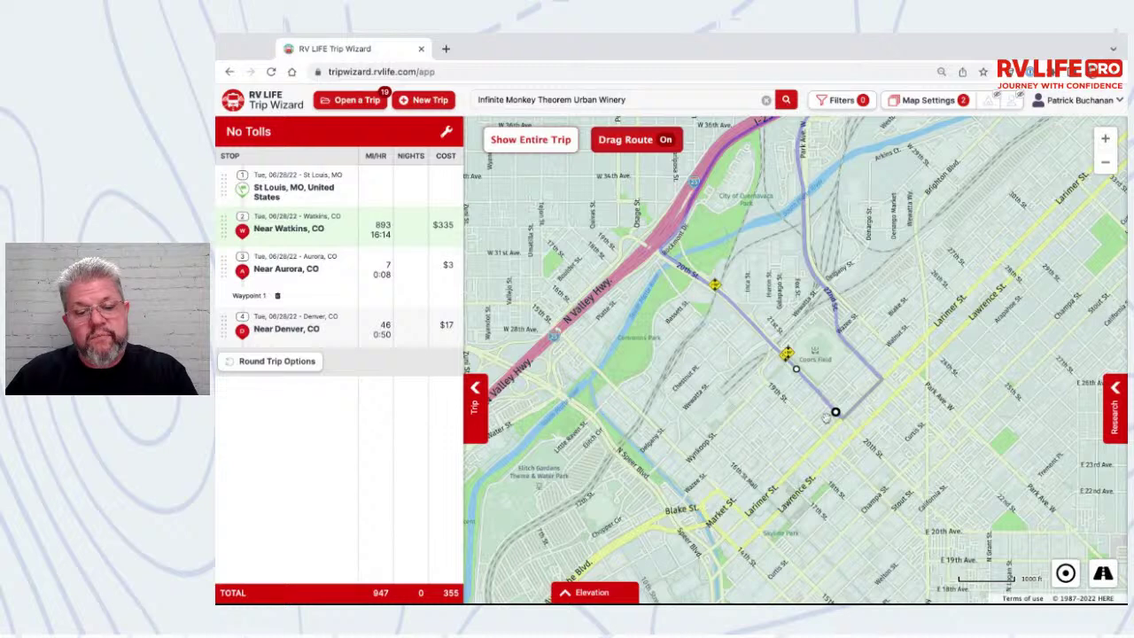
# Step: Inspect the dragged route along 20th St., turn off route dragging, and delete Waypoint 1 between Near Aurora and Near Denver
pyautogui.scroll(2, 753, 335)
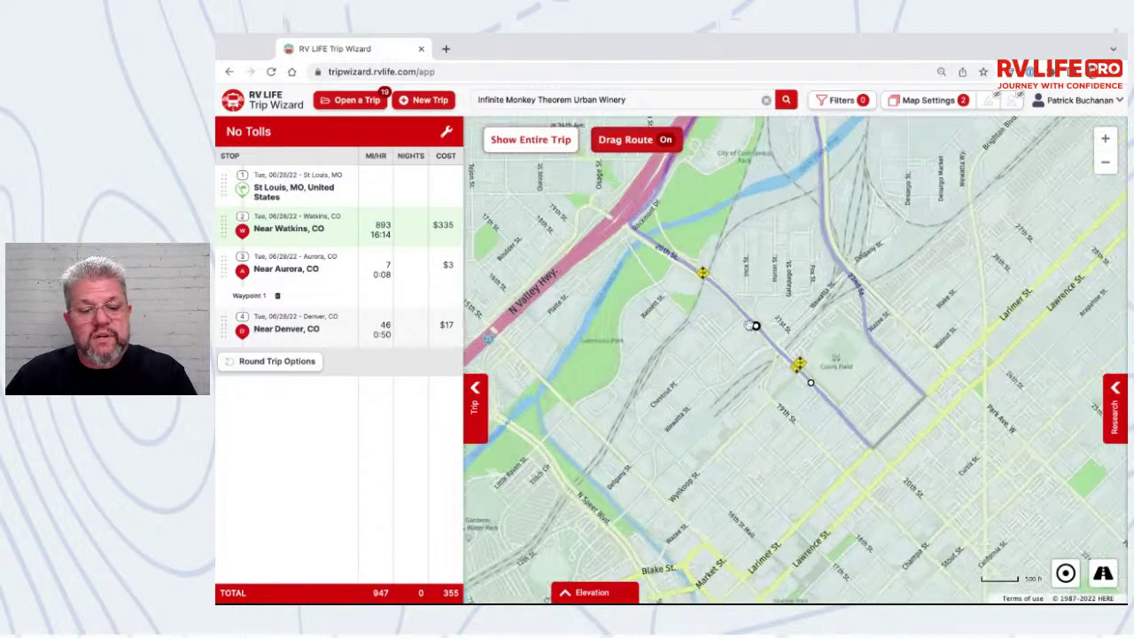
pyautogui.scroll(3, 753, 324)
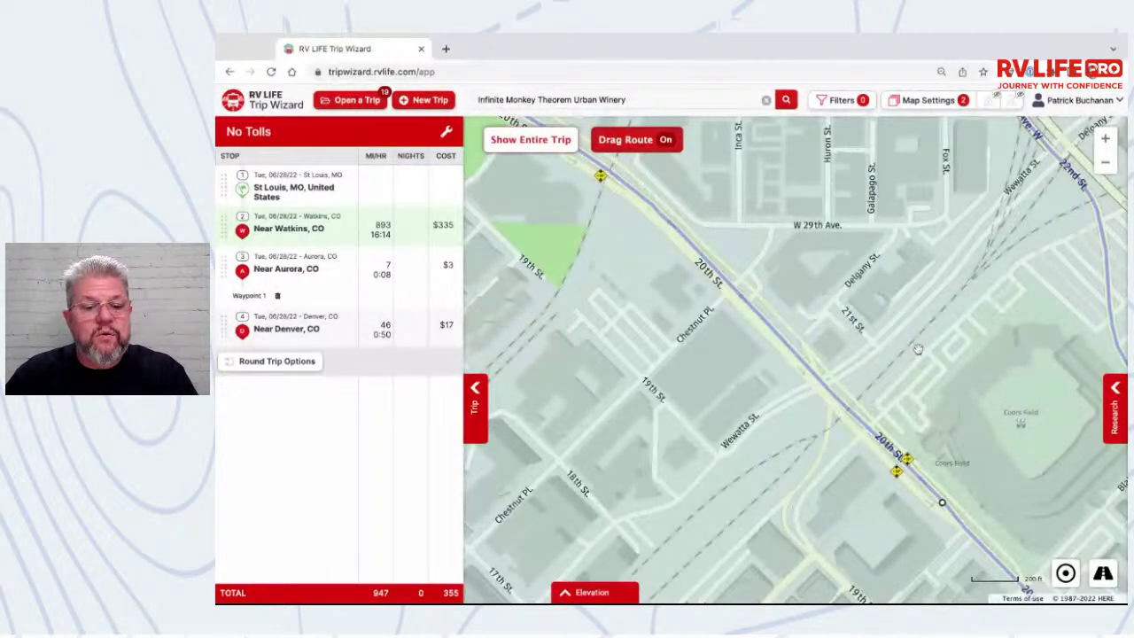
pyautogui.click(648, 141)
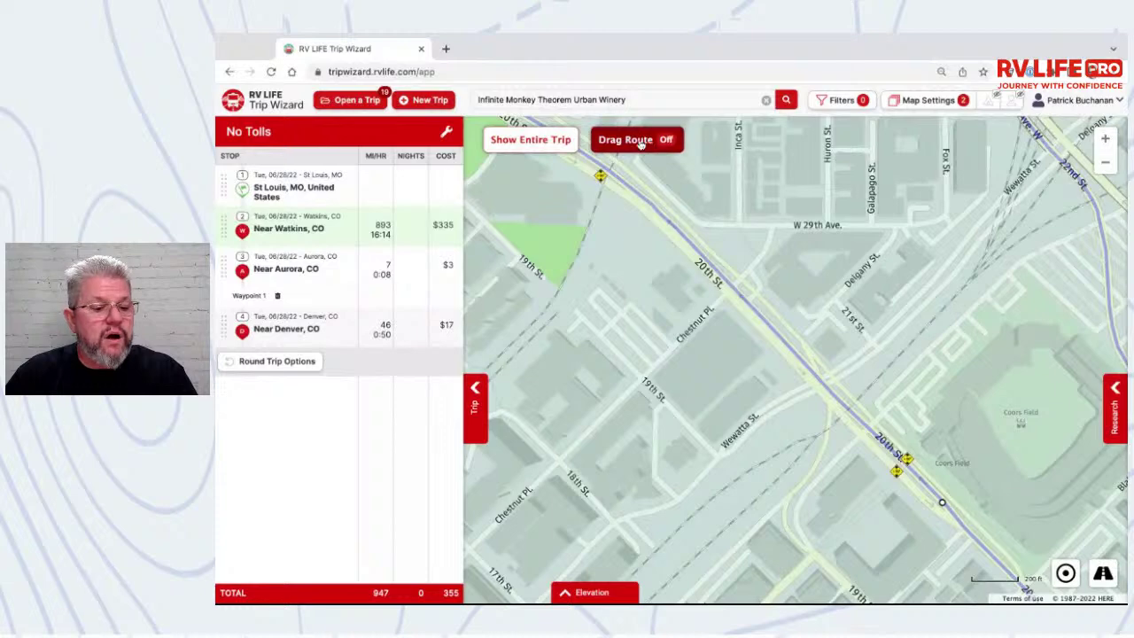
pyautogui.click(278, 296)
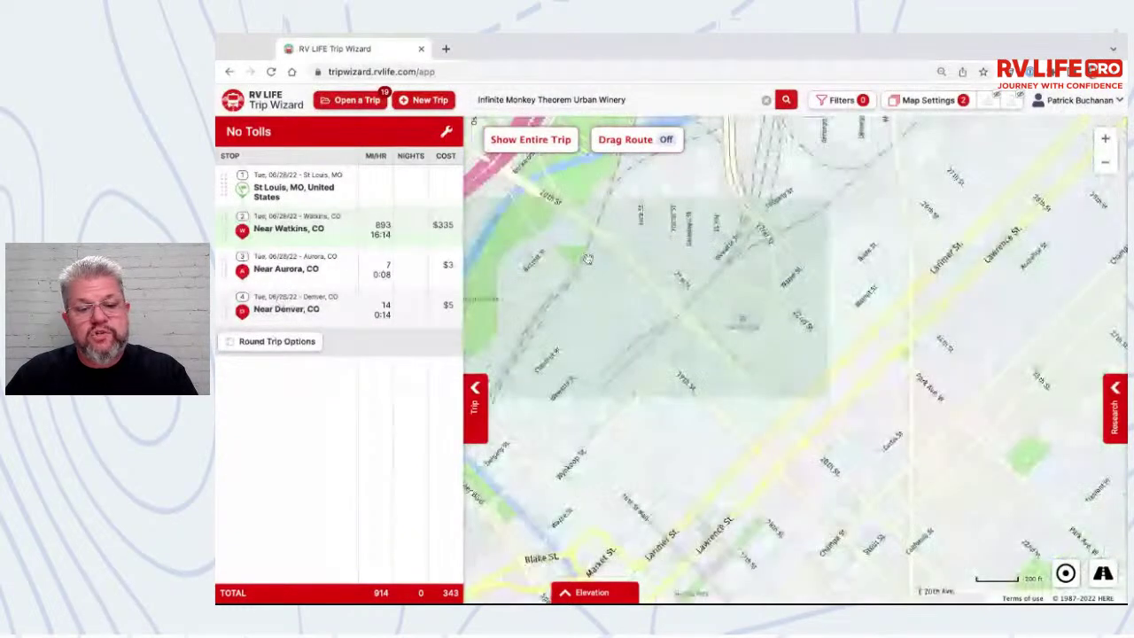
# Step: Add the custom stop Near Denver, CO on 20th St. at N Valley Hwy, placed after the last stop with 0 nights
pyautogui.scroll(4, 739, 328)
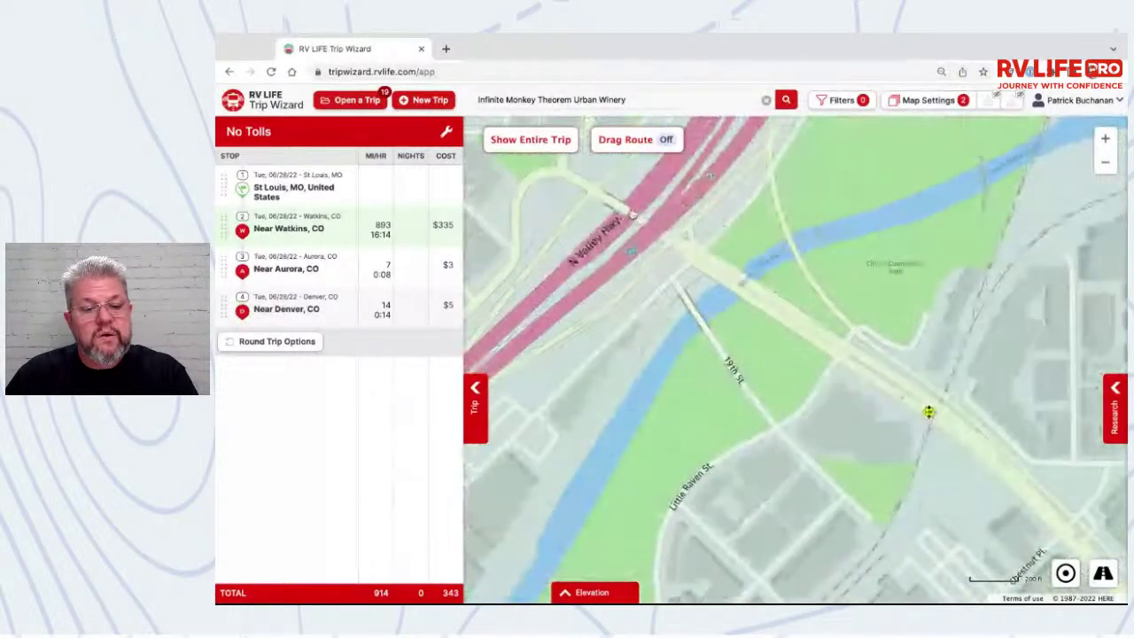
pyautogui.rightClick(610, 202)
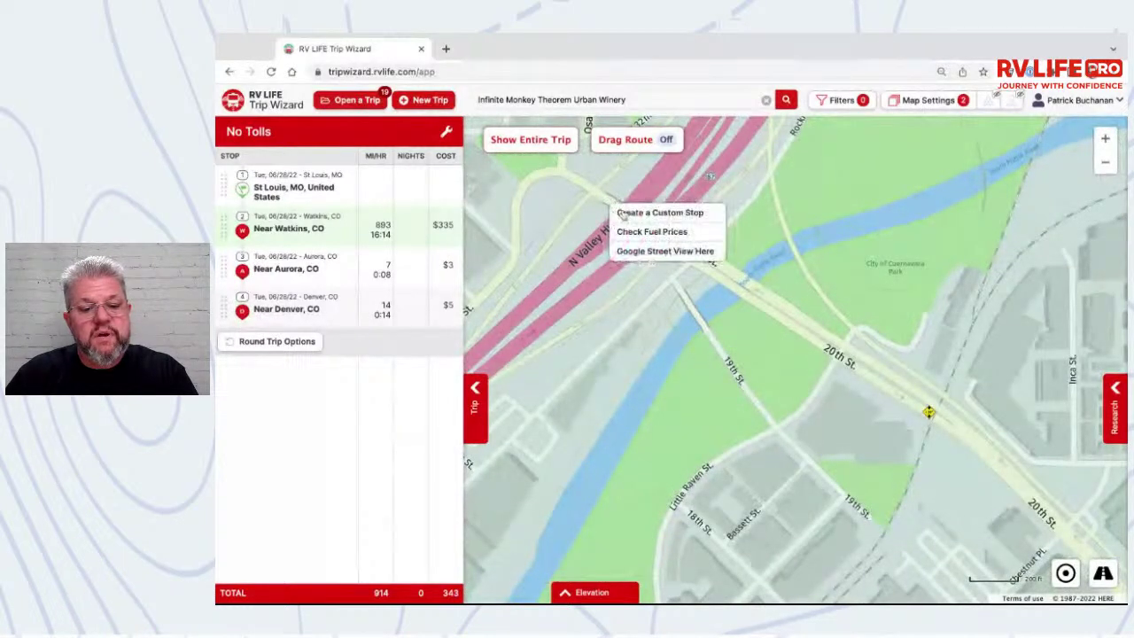
pyautogui.click(624, 213)
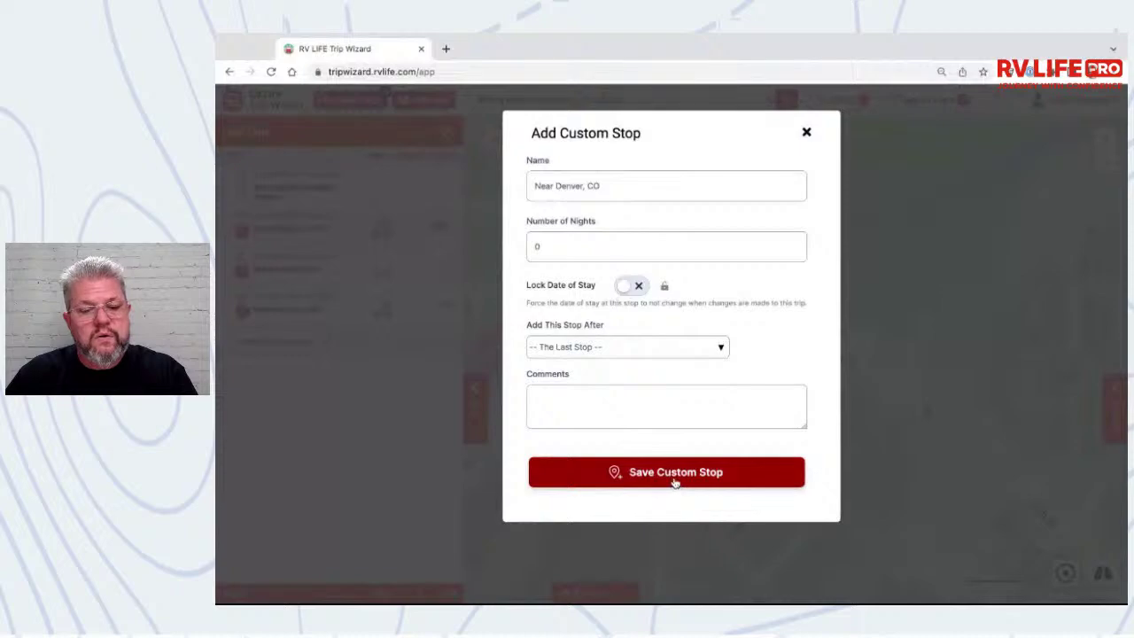
pyautogui.click(674, 482)
# Step: Add another custom stop Near Denver, CO on 20th St. just southeast of Coors Field, after the last stop
pyautogui.scroll(4, 768, 446)
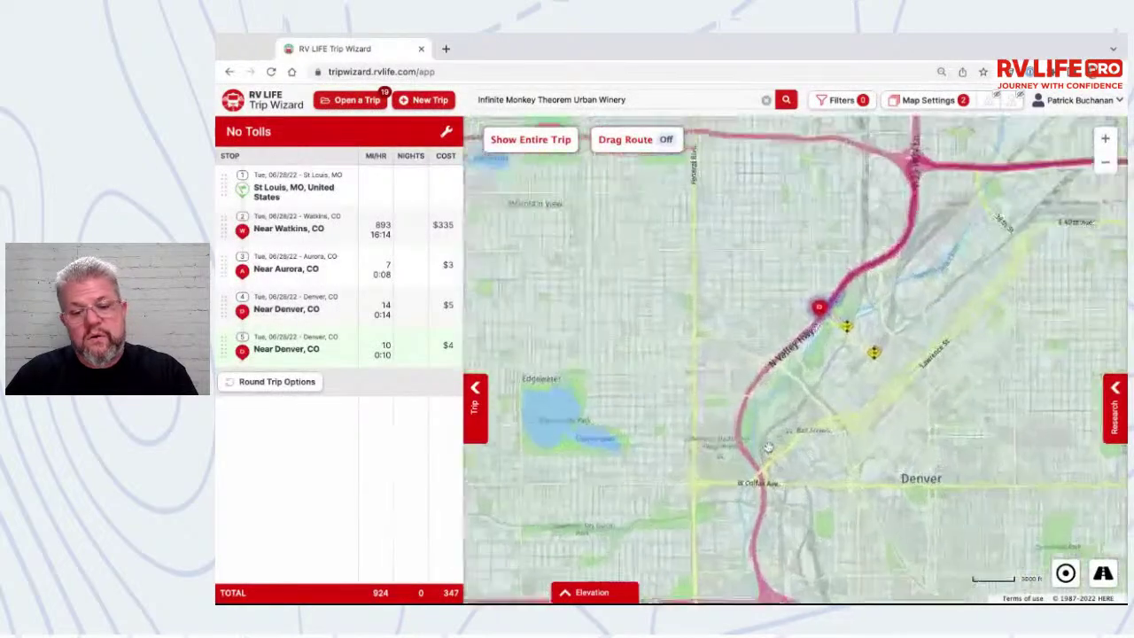
pyautogui.scroll(4, 900, 314)
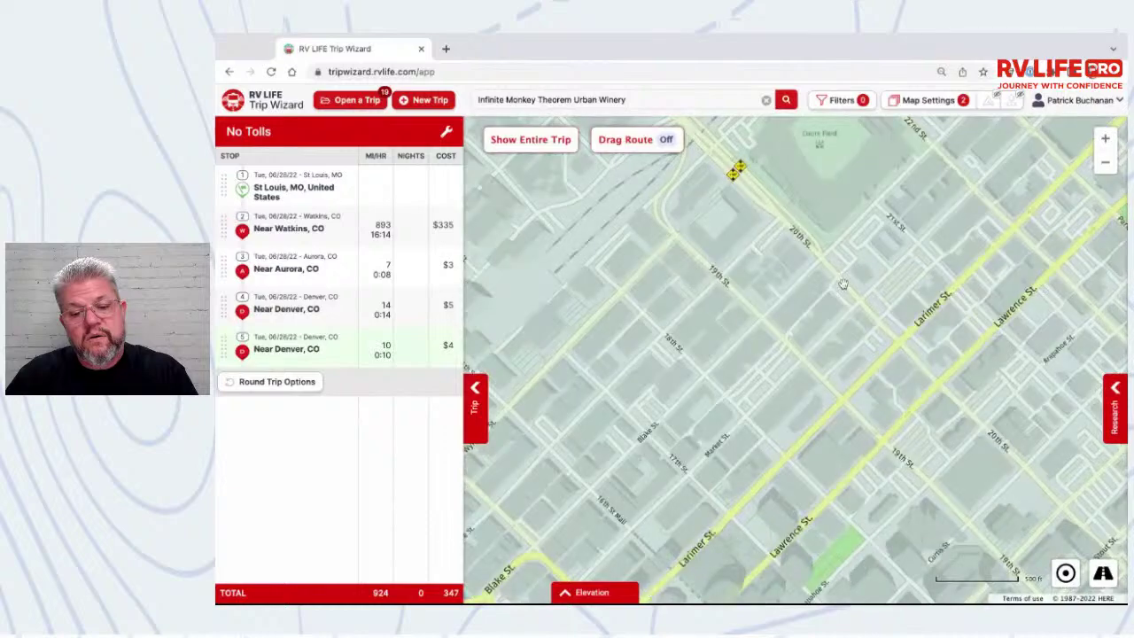
pyautogui.scroll(3, 842, 283)
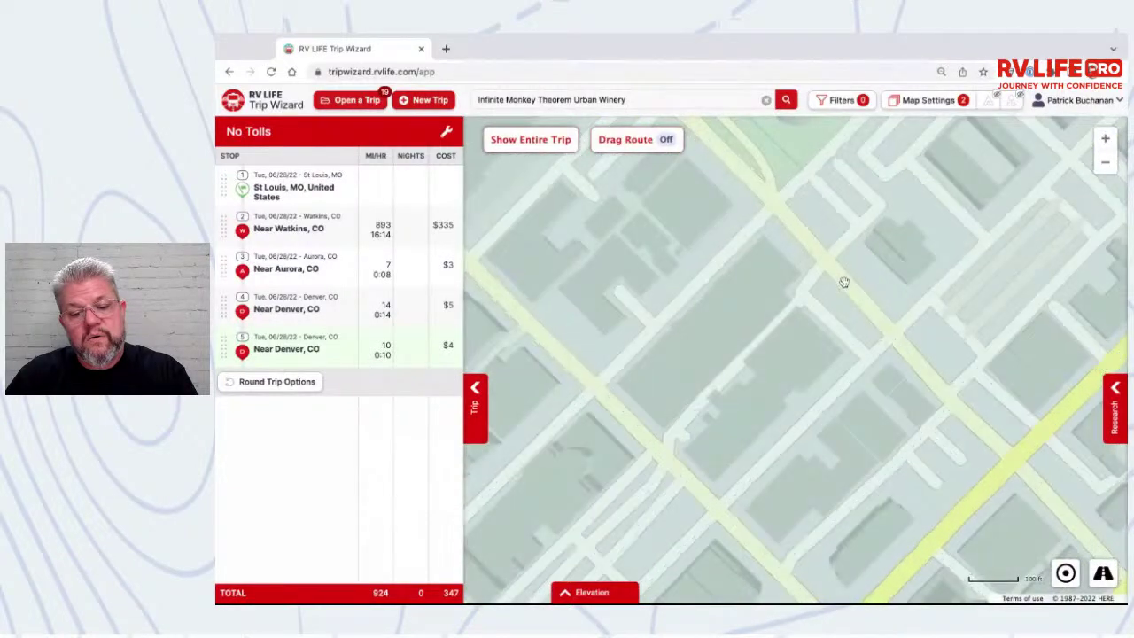
pyautogui.rightClick(844, 284)
pyautogui.click(864, 292)
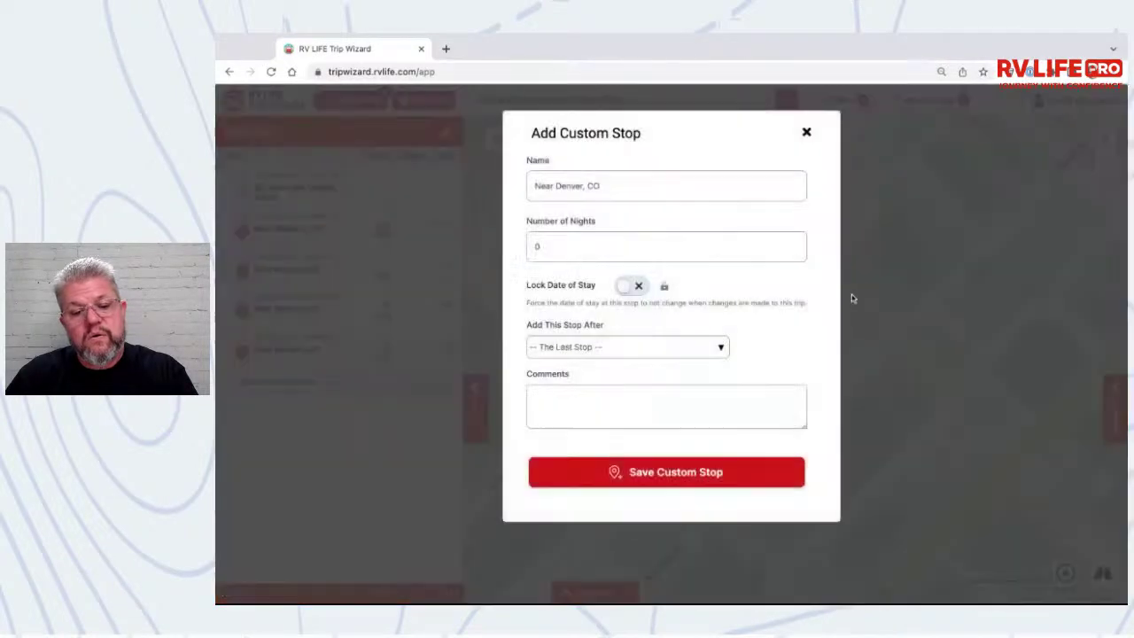
pyautogui.click(692, 472)
# Step: Examine the 20th St. route segment between the two new Denver stops against the Low Clearance markers
pyautogui.scroll(2, 780, 376)
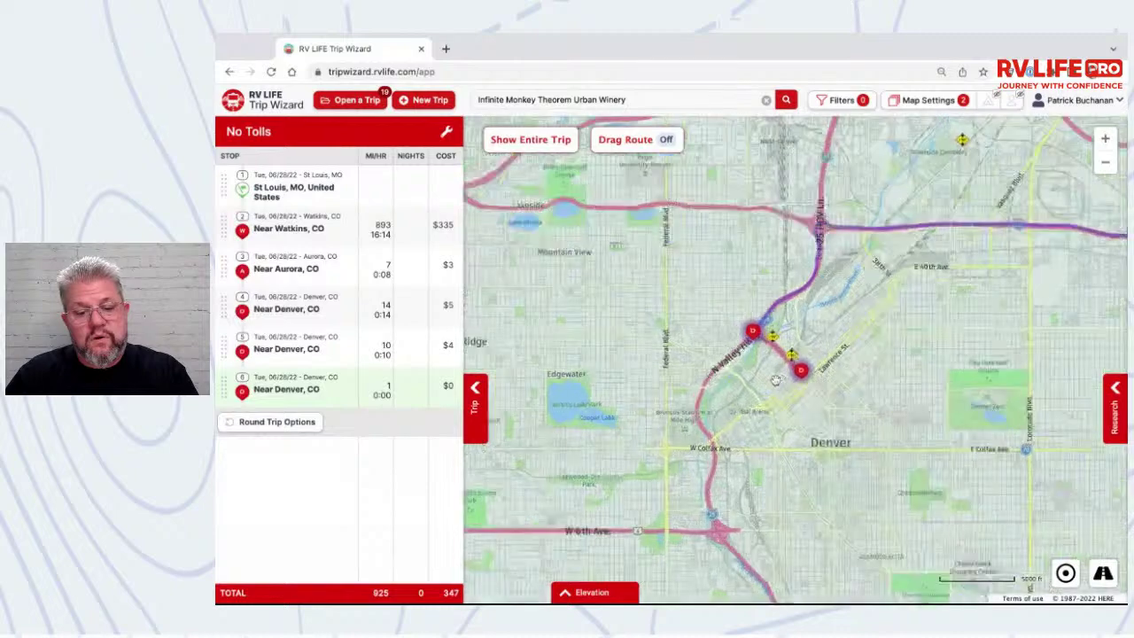
pyautogui.scroll(1, 778, 382)
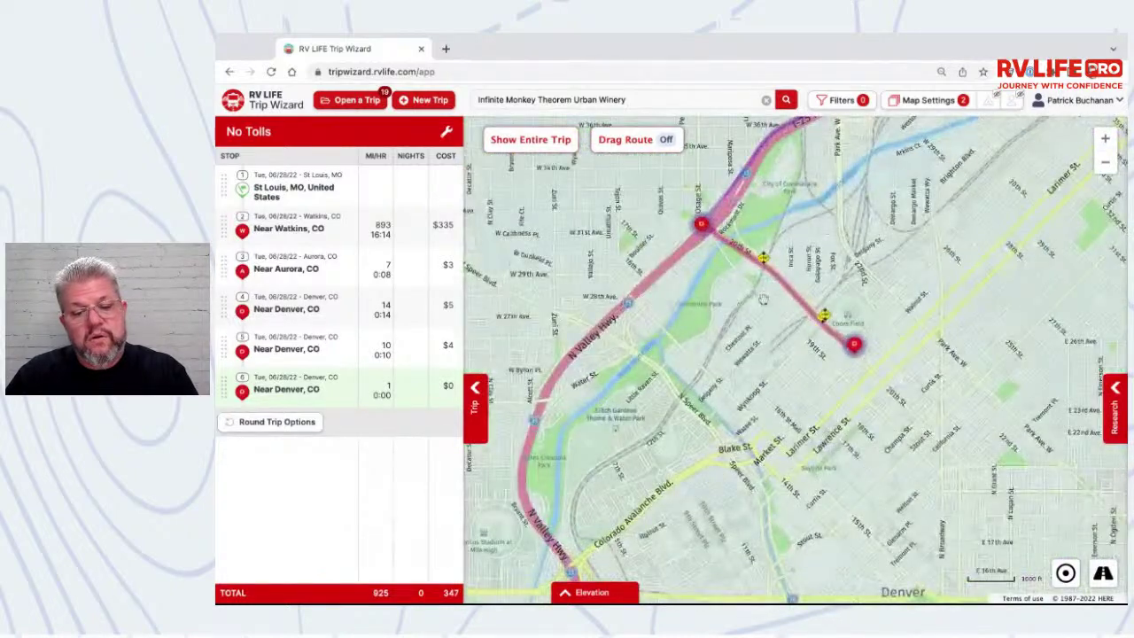
pyautogui.scroll(1, 762, 299)
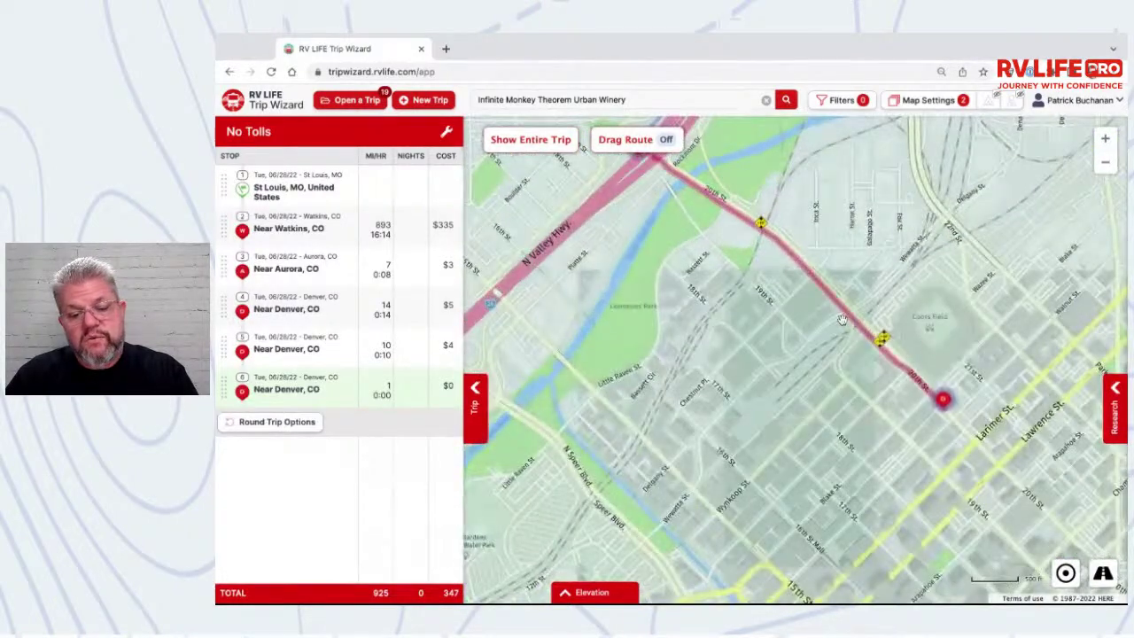
pyautogui.scroll(2, 842, 319)
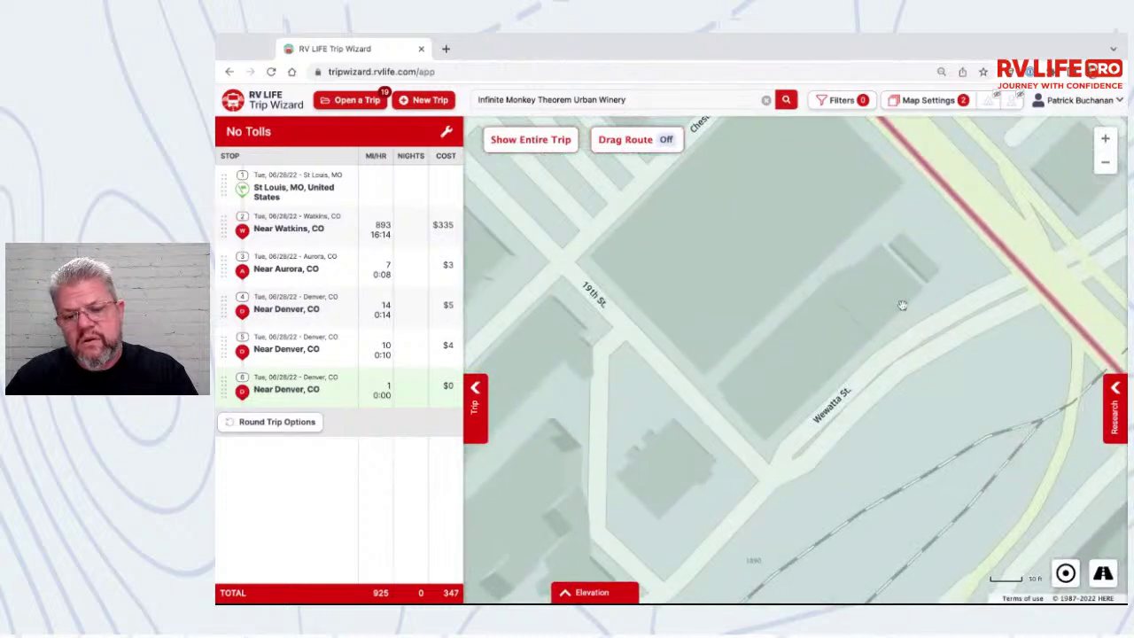
pyautogui.moveTo(902, 306); pyautogui.dragTo(731, 340)
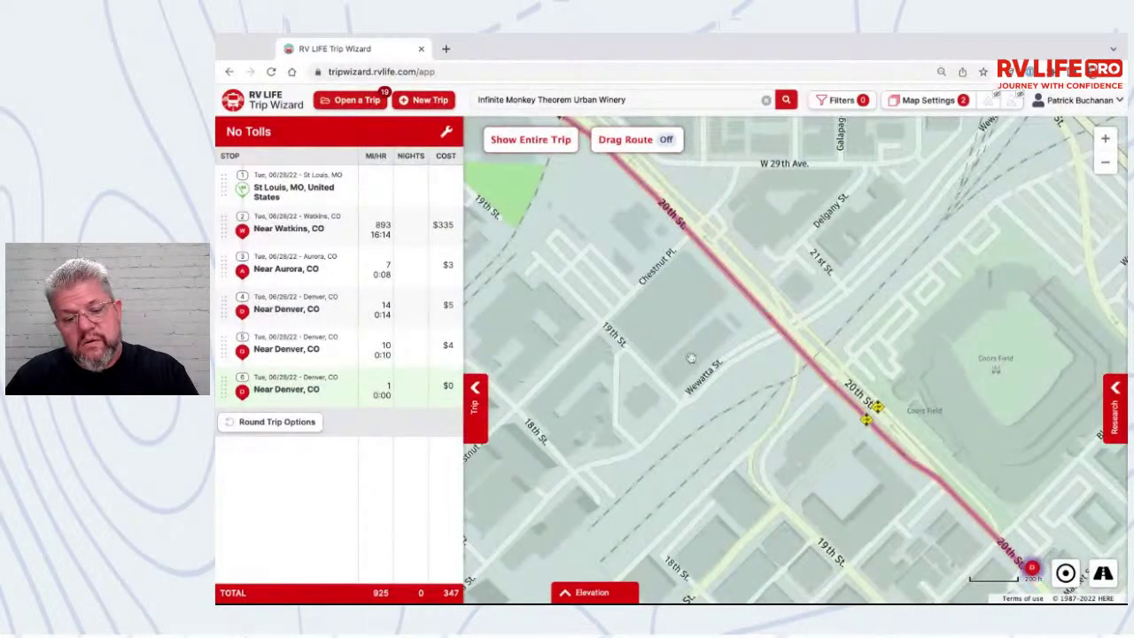
pyautogui.scroll(1, 815, 399)
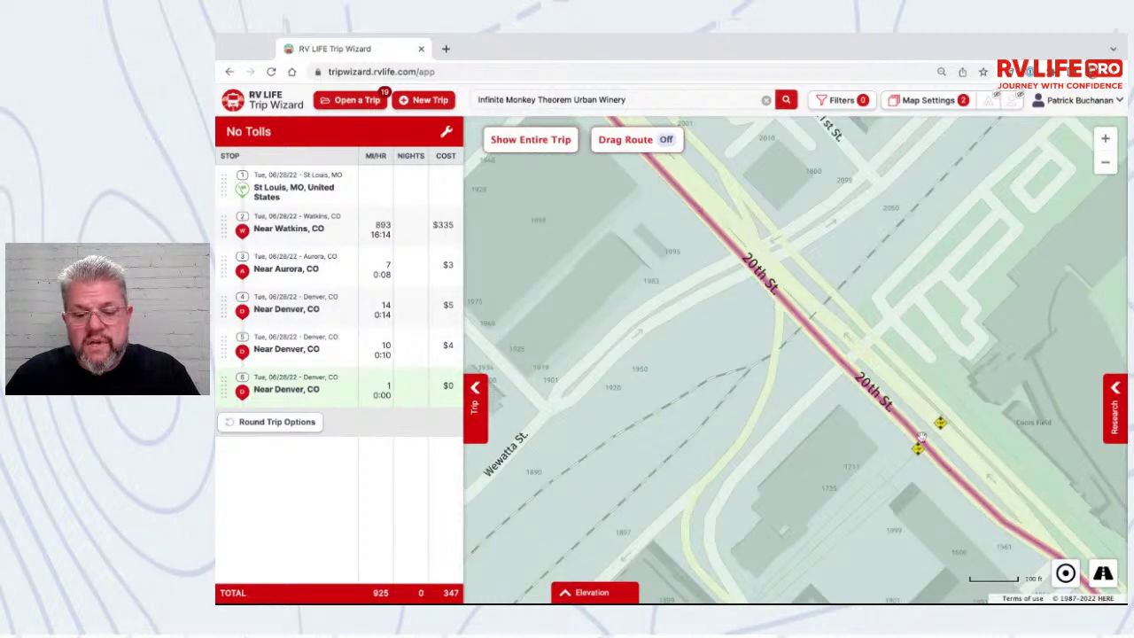
# Step: Review the trip's RV specifications and its Routing & Driving avoidance options, and close the trip settings without saving
pyautogui.click(449, 135)
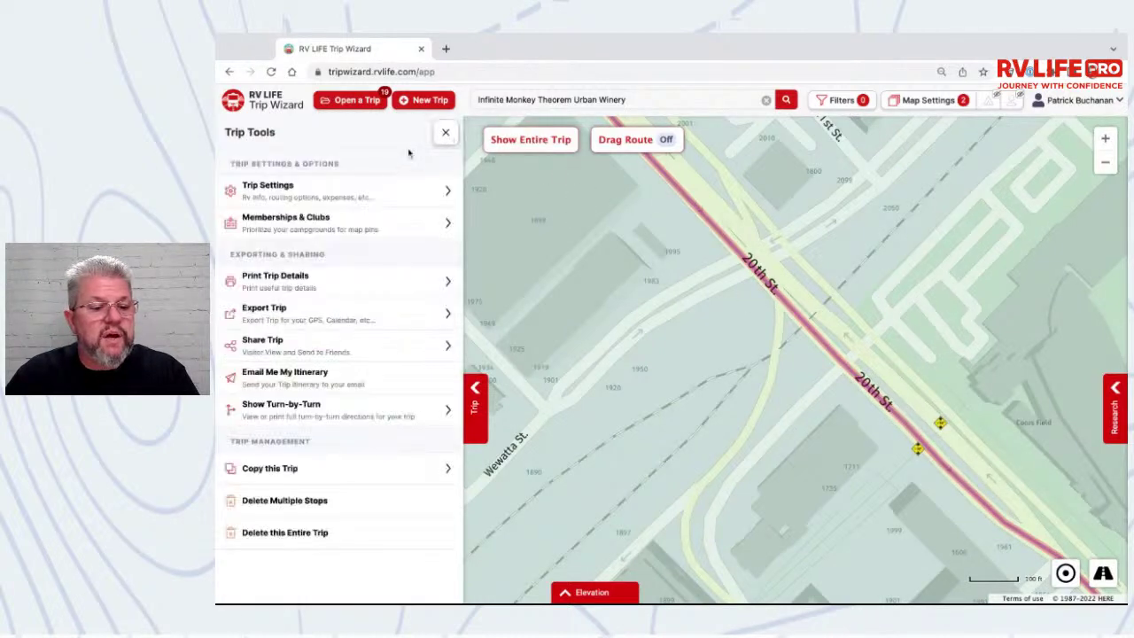
pyautogui.click(370, 189)
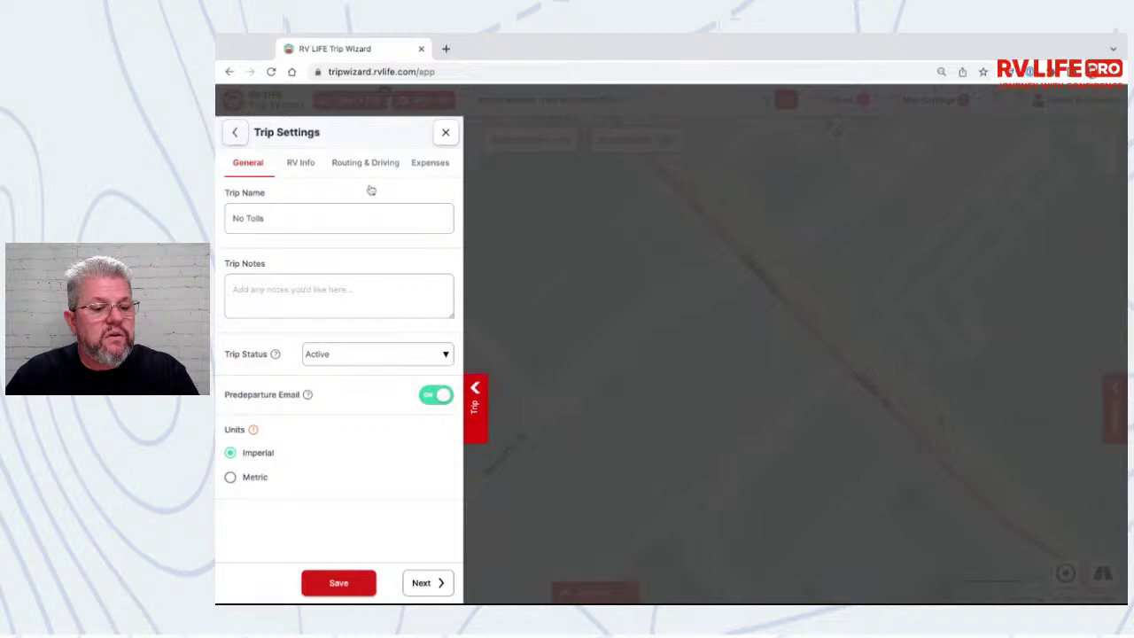
pyautogui.click(313, 165)
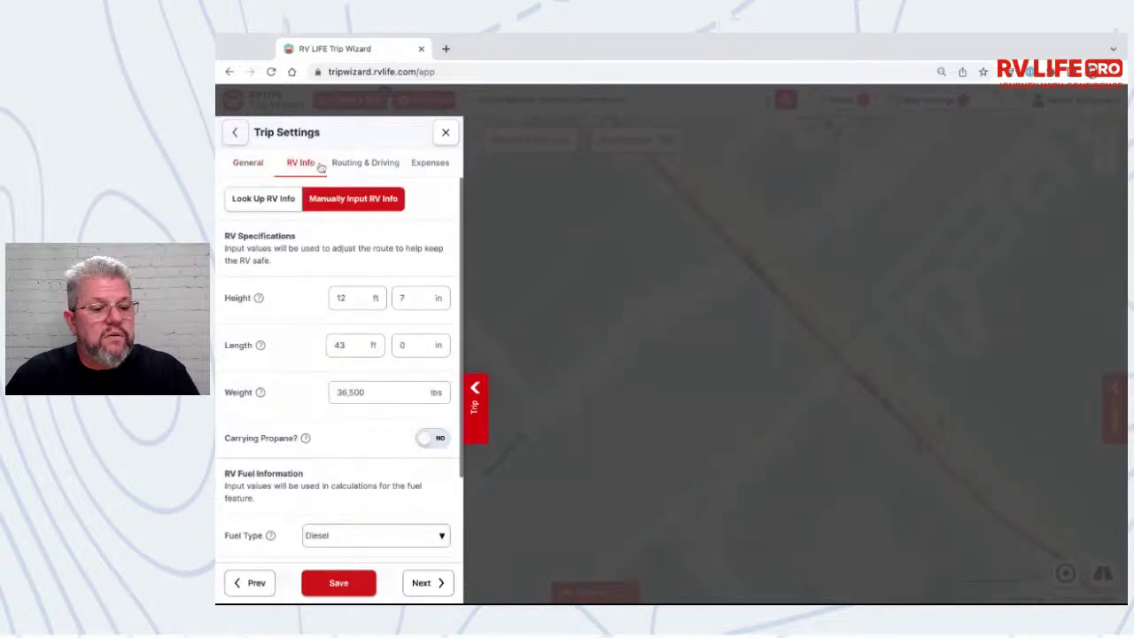
pyautogui.click(354, 166)
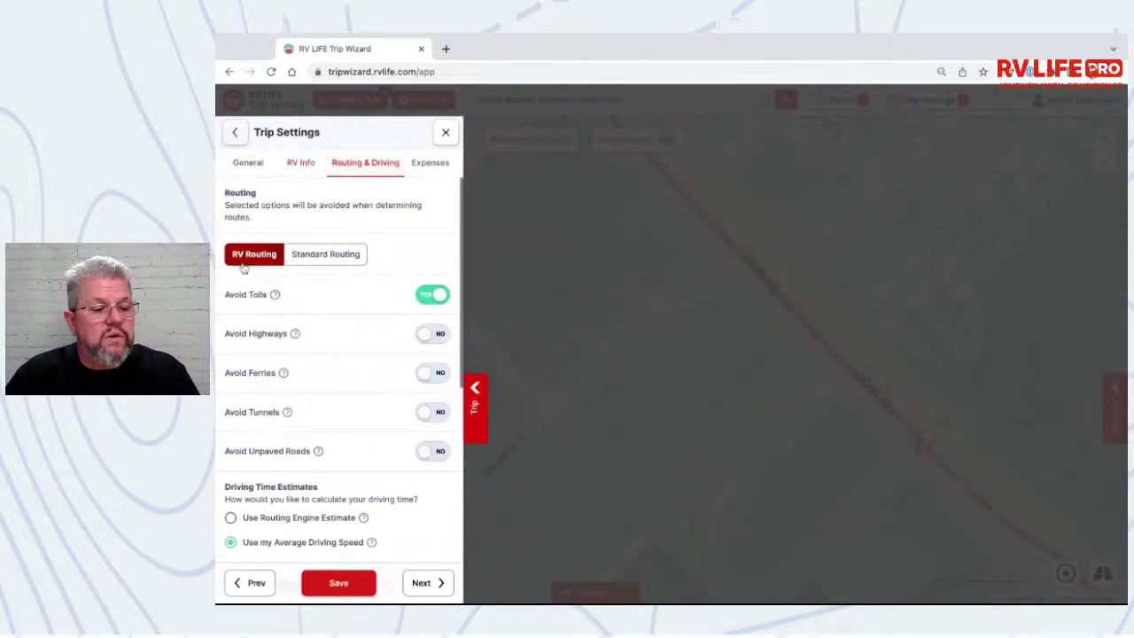
pyautogui.click(301, 171)
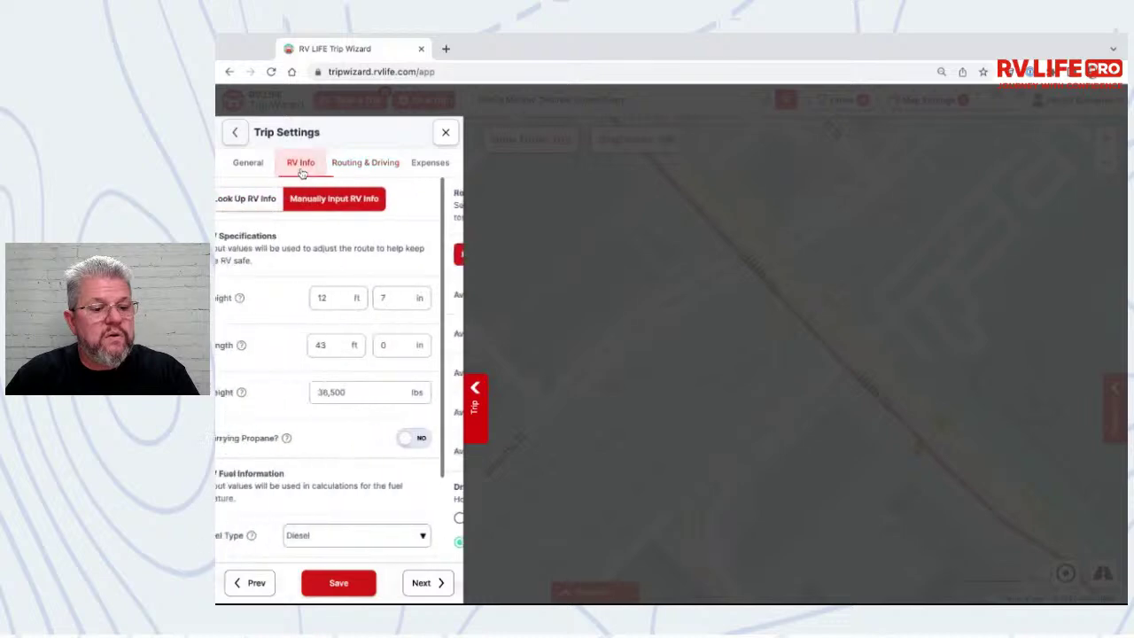
pyautogui.click(447, 134)
# Step: Inspect the Low Clearance markers on the 20th St. route near Coors Field and Railyard Dog Park
pyautogui.scroll(3, 793, 303)
pyautogui.scroll(1, 793, 303)
pyautogui.scroll(-1, 859, 333)
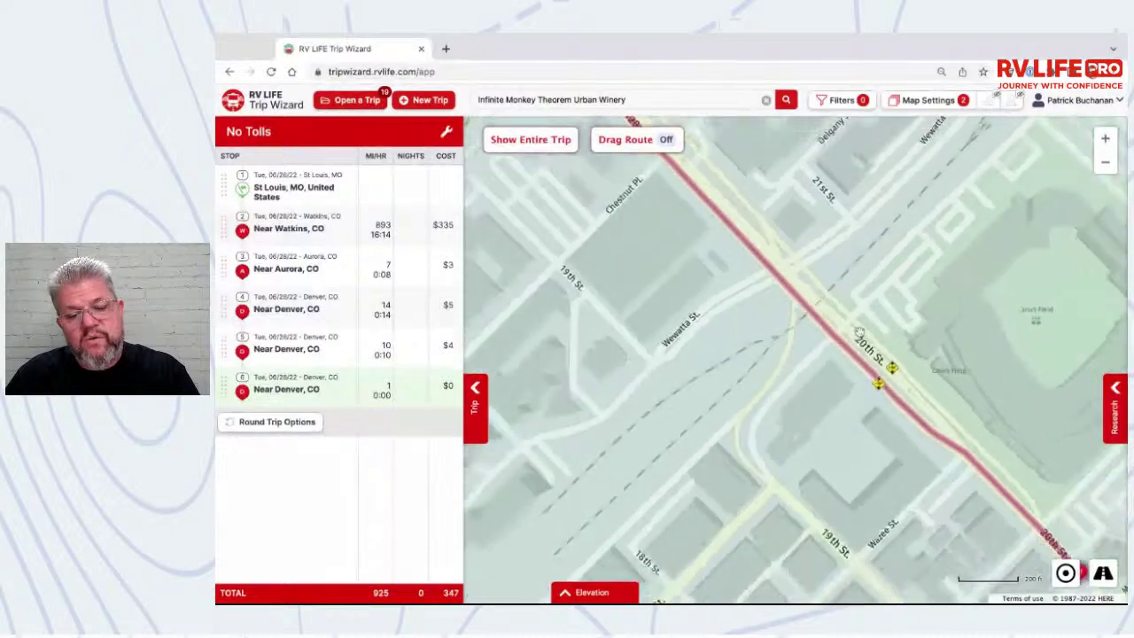
pyautogui.scroll(-3, 859, 332)
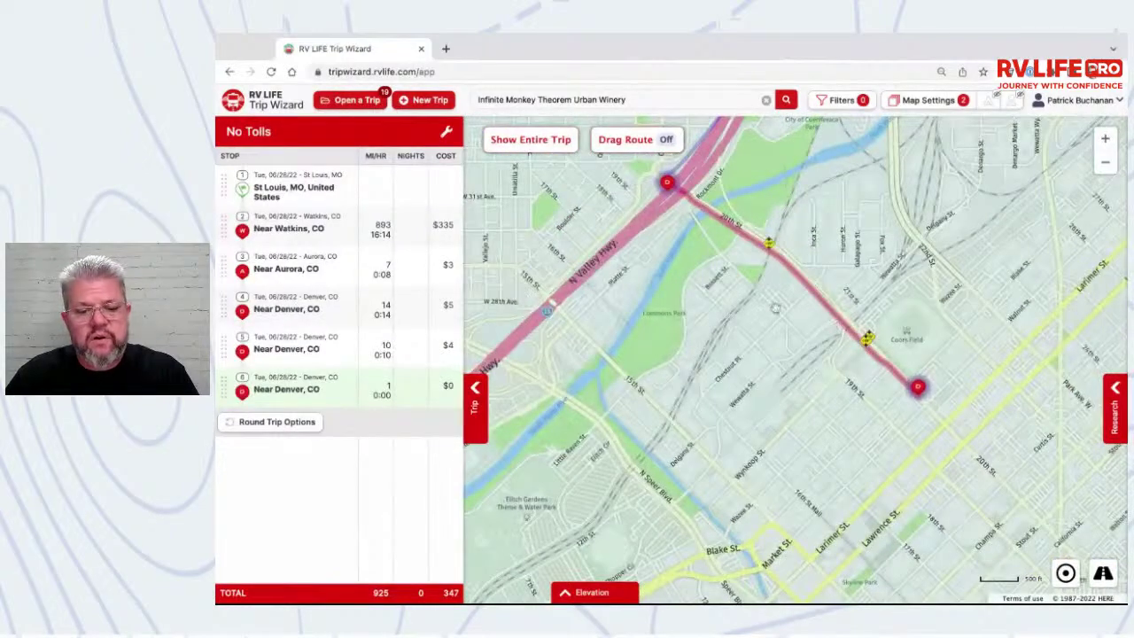
pyautogui.scroll(2, 849, 195)
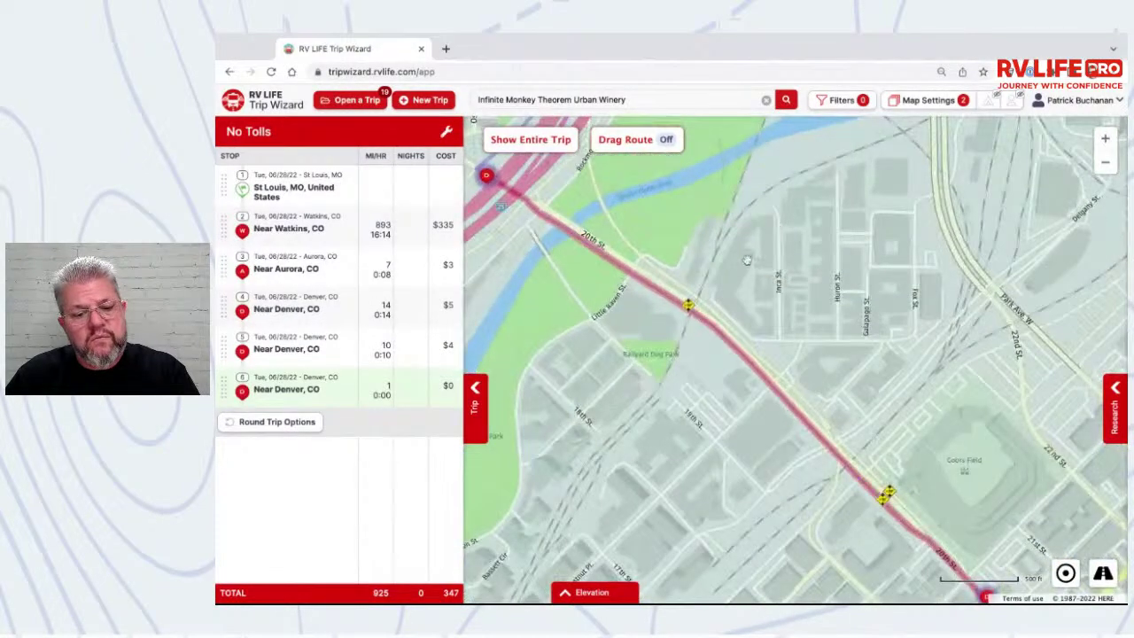
pyautogui.scroll(2, 715, 280)
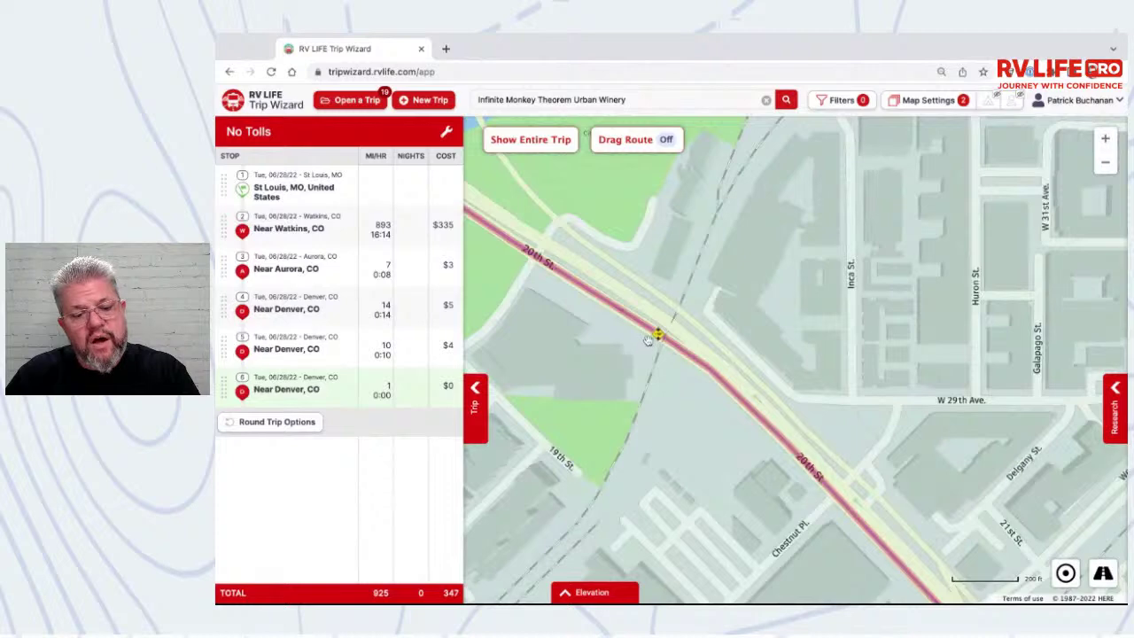
pyautogui.scroll(-2, 651, 329)
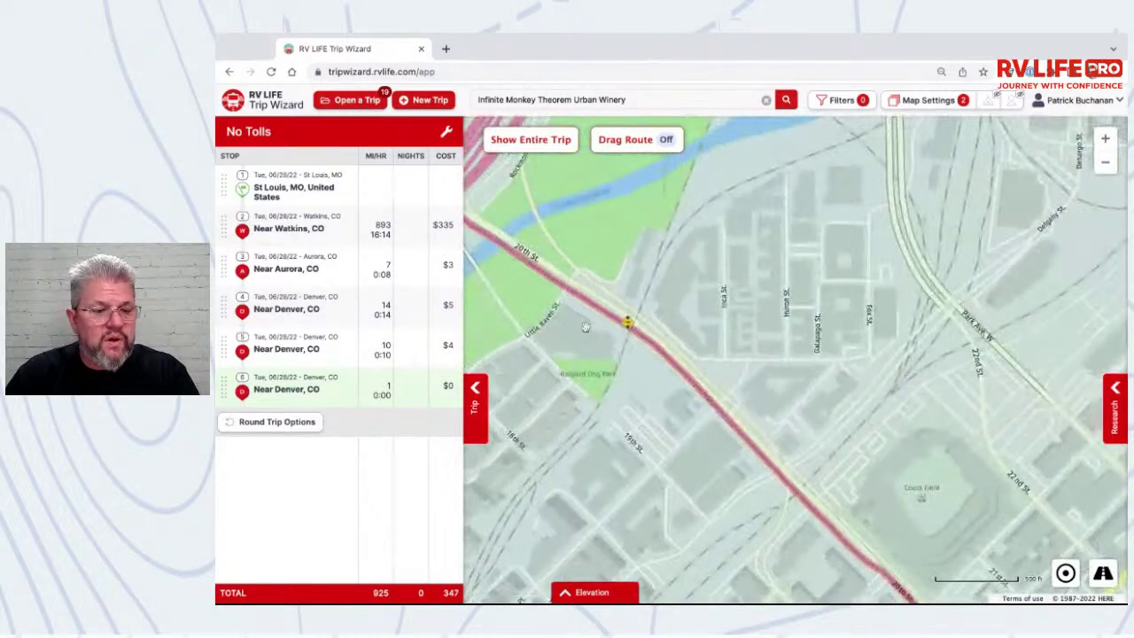
# Step: Delete the last two Denver stops, on 20th St. at N Valley Hwy and southeast of Coors Field
pyautogui.moveTo(512, 351)
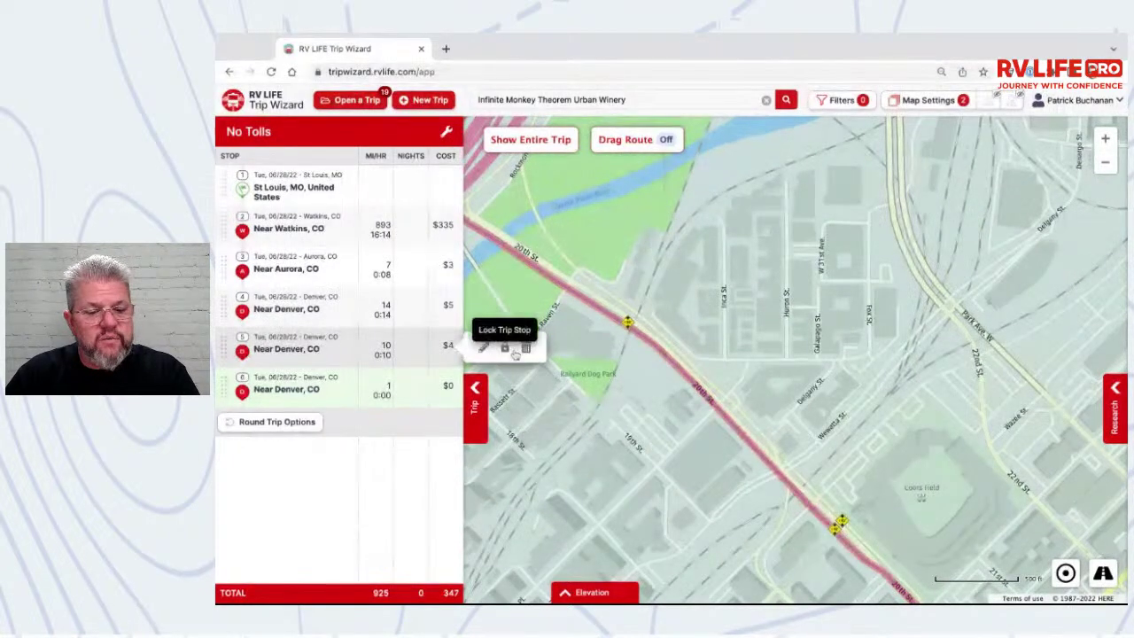
pyautogui.click(526, 348)
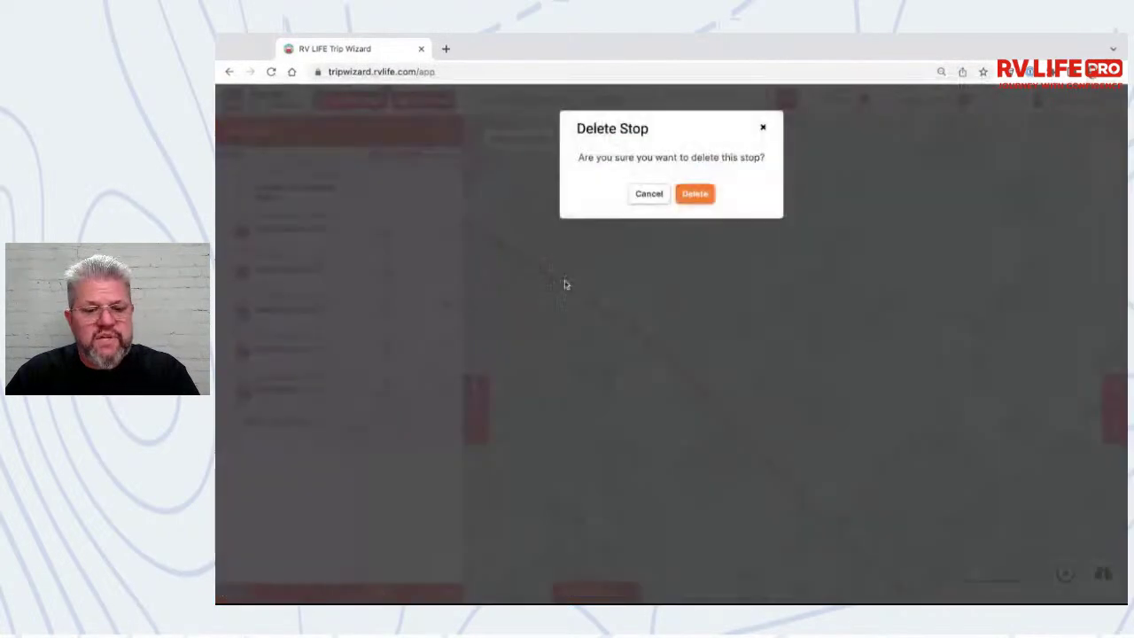
pyautogui.click(682, 200)
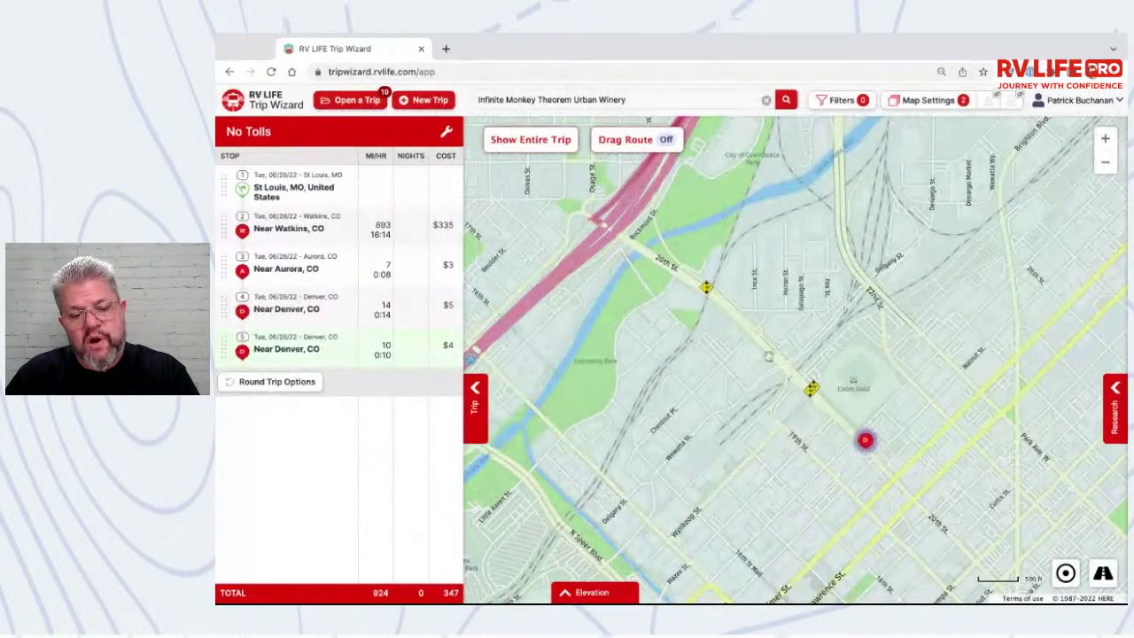
pyautogui.scroll(-2, 748, 346)
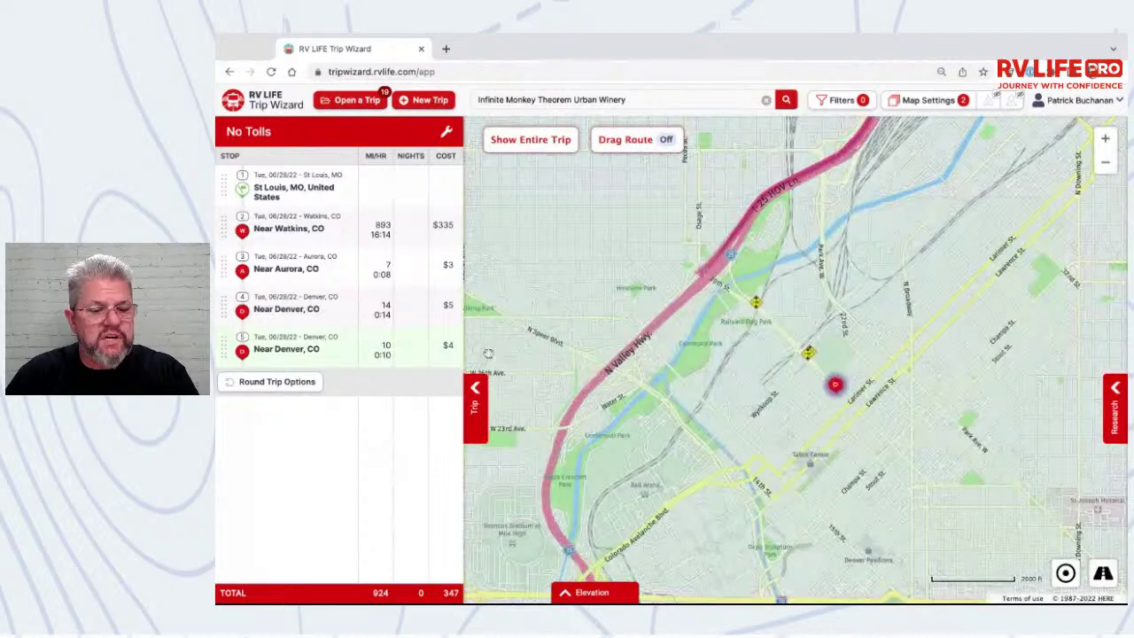
pyautogui.moveTo(483, 349)
pyautogui.click(530, 348)
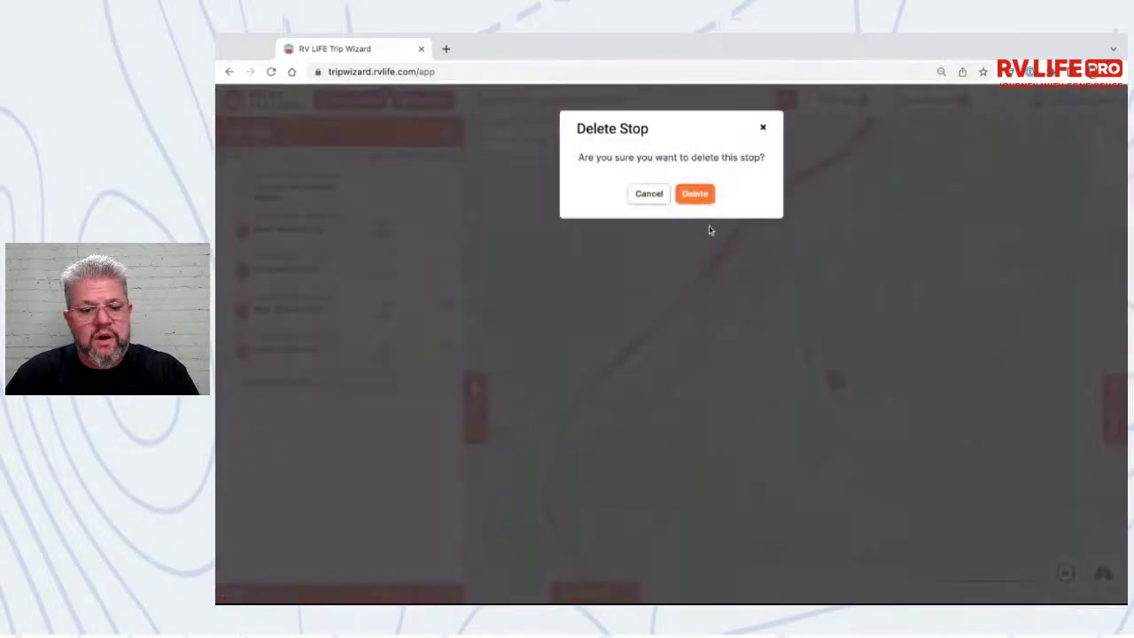
pyautogui.click(695, 193)
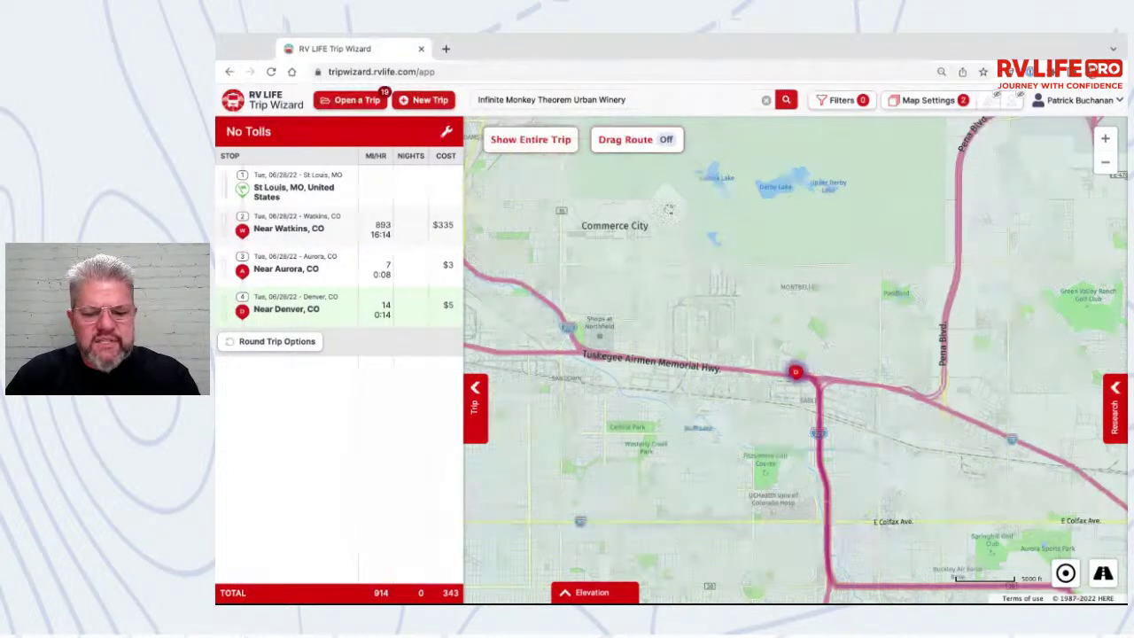
pyautogui.scroll(-3, 706, 241)
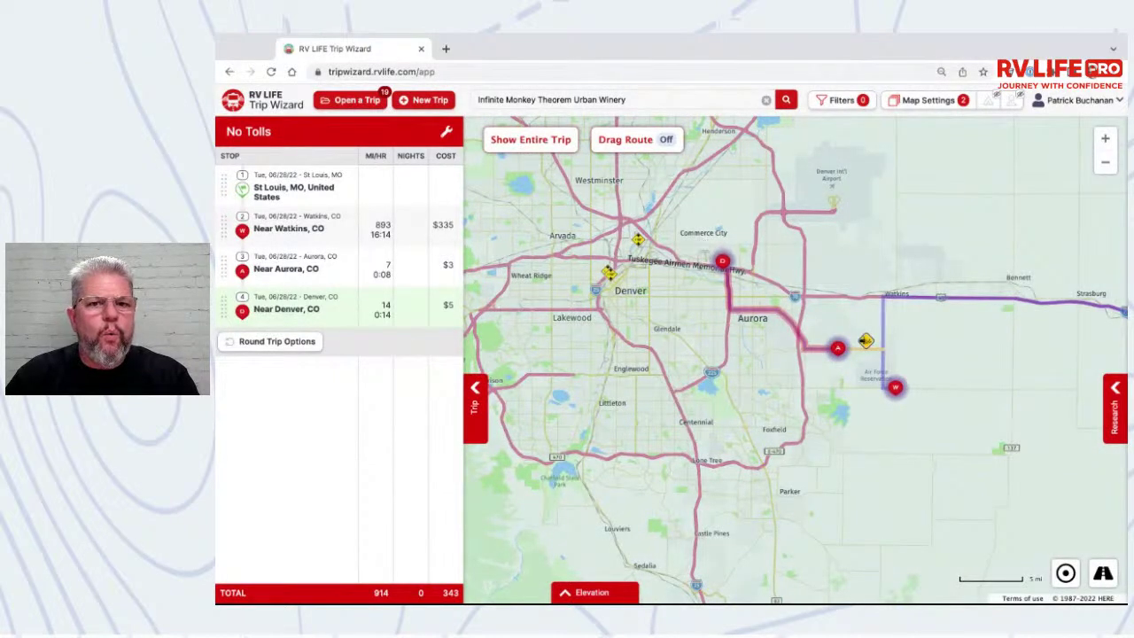
# Step: Open the saved active trip Mt. Rushmore / Devils Tower
pyautogui.click(370, 101)
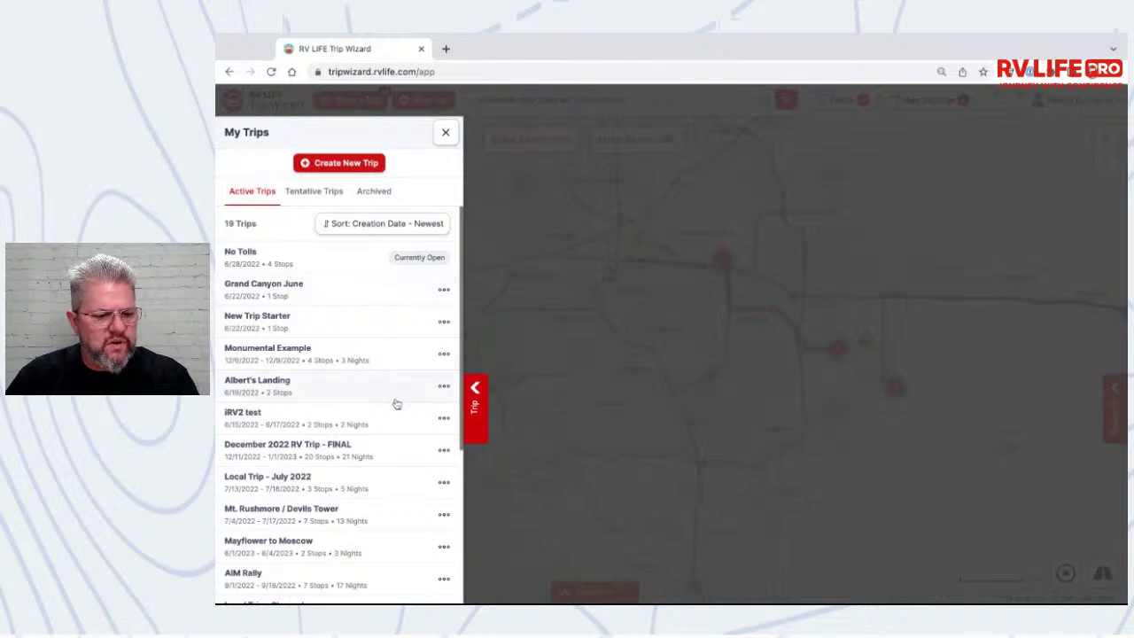
pyautogui.click(363, 515)
pyautogui.click(377, 524)
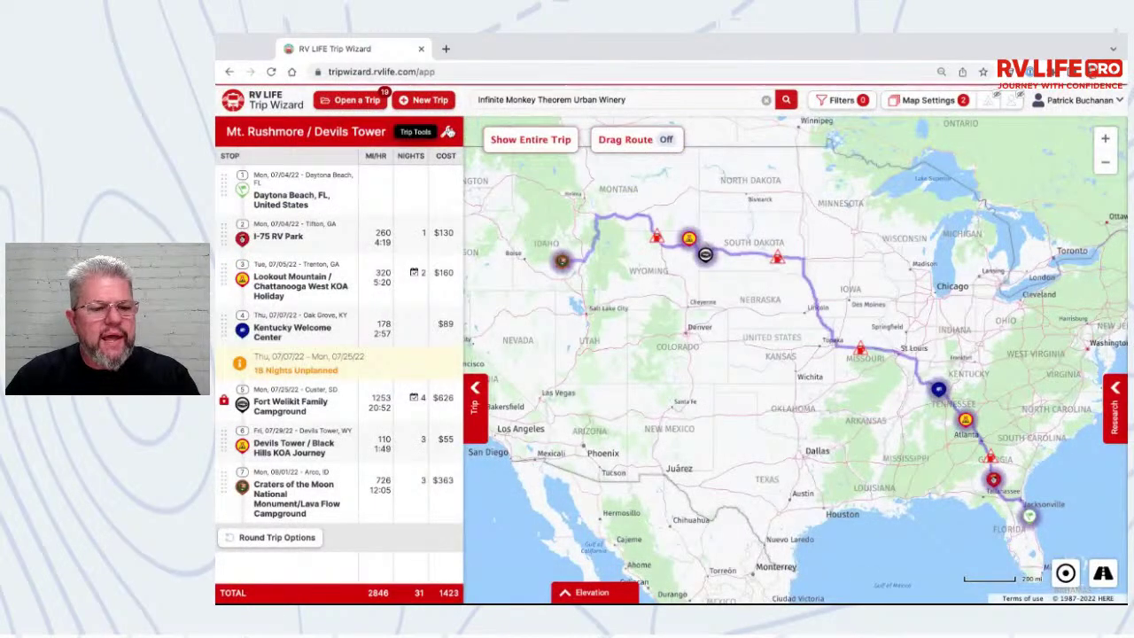
# Step: Set the average cost per gallon to $5.00 in the Mt. Rushmore / Devils Tower trip's expense settings
pyautogui.click(447, 131)
pyautogui.click(363, 188)
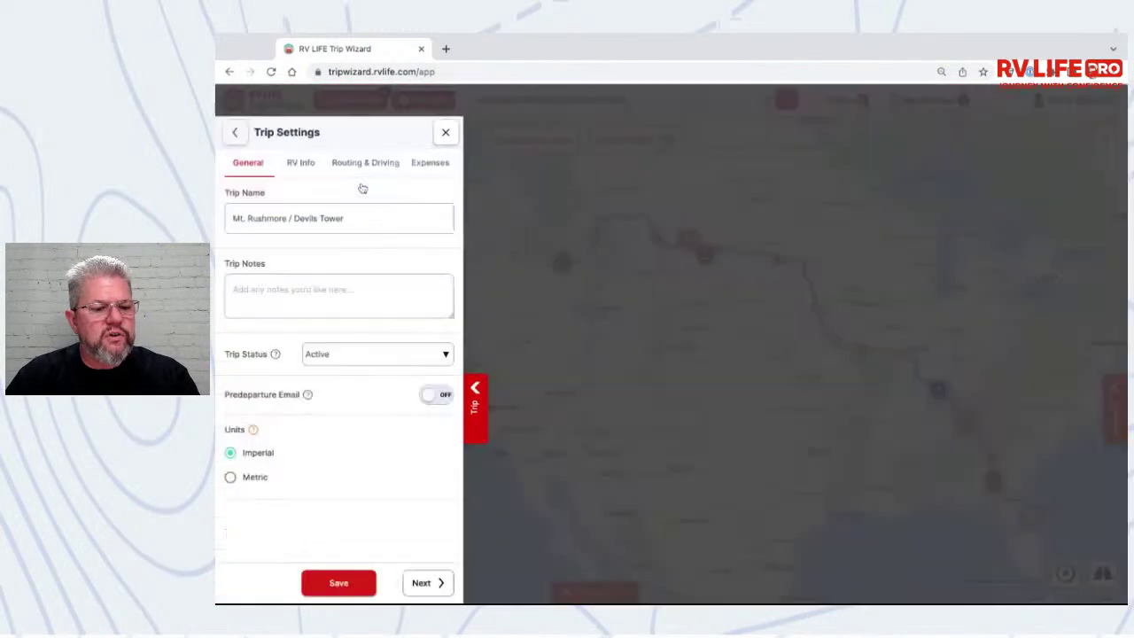
pyautogui.click(431, 168)
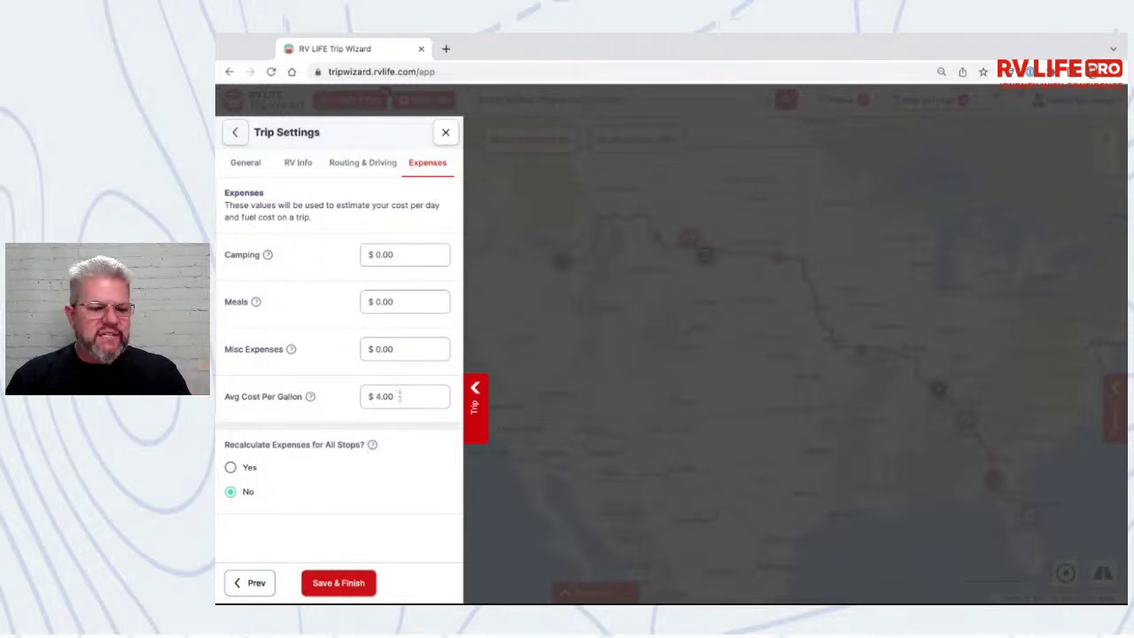
pyautogui.click(405, 398)
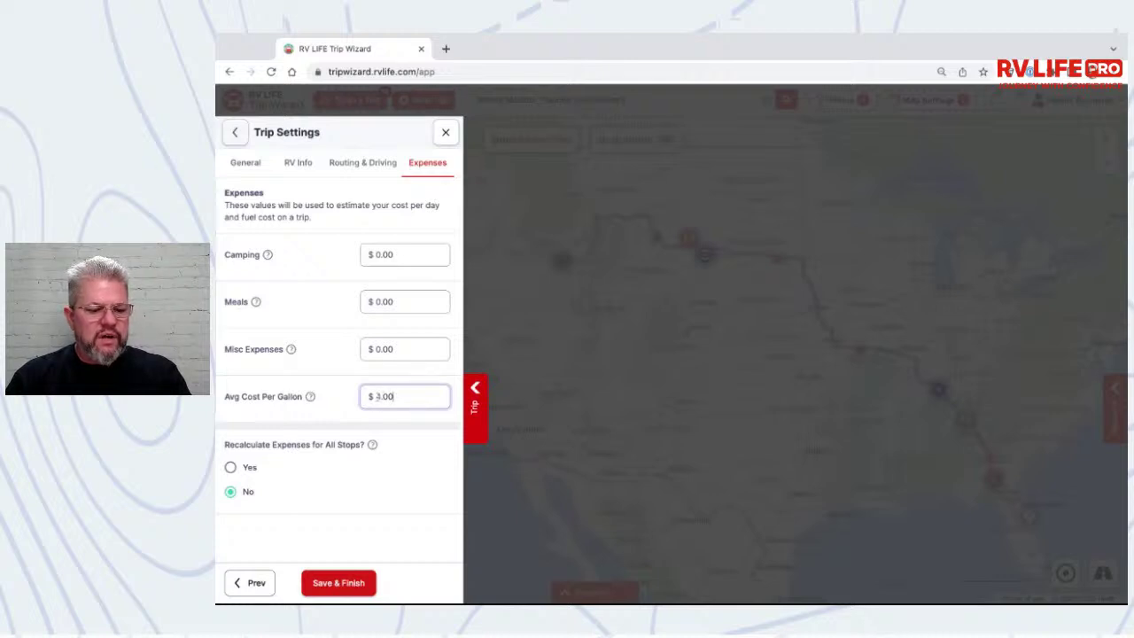
pyautogui.press('BackSpace')
pyautogui.press('BackSpace')
pyautogui.press('BackSpace')
pyautogui.press('BackSpace')
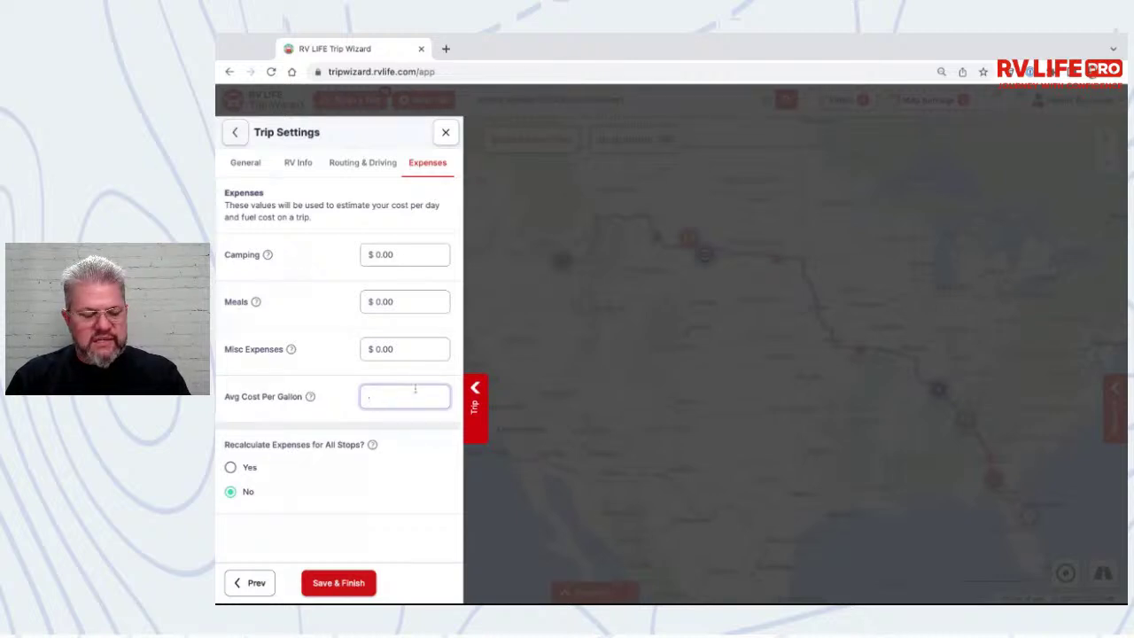
pyautogui.write('5')
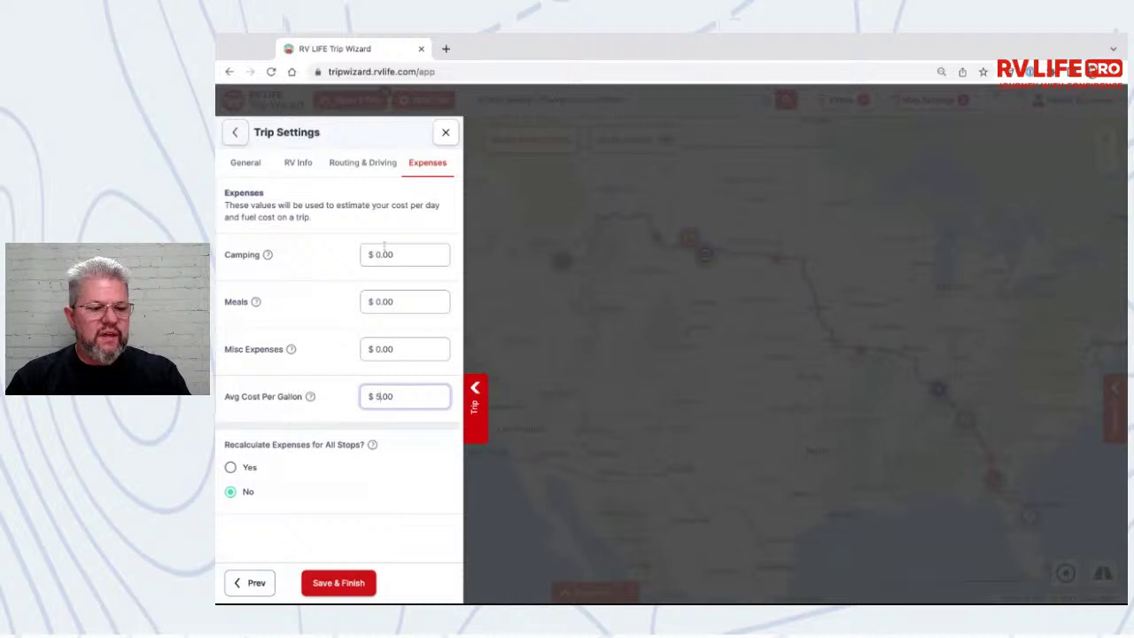
# Step: Set the trip's camping expense to $60.00 and save the trip settings
pyautogui.click(411, 252)
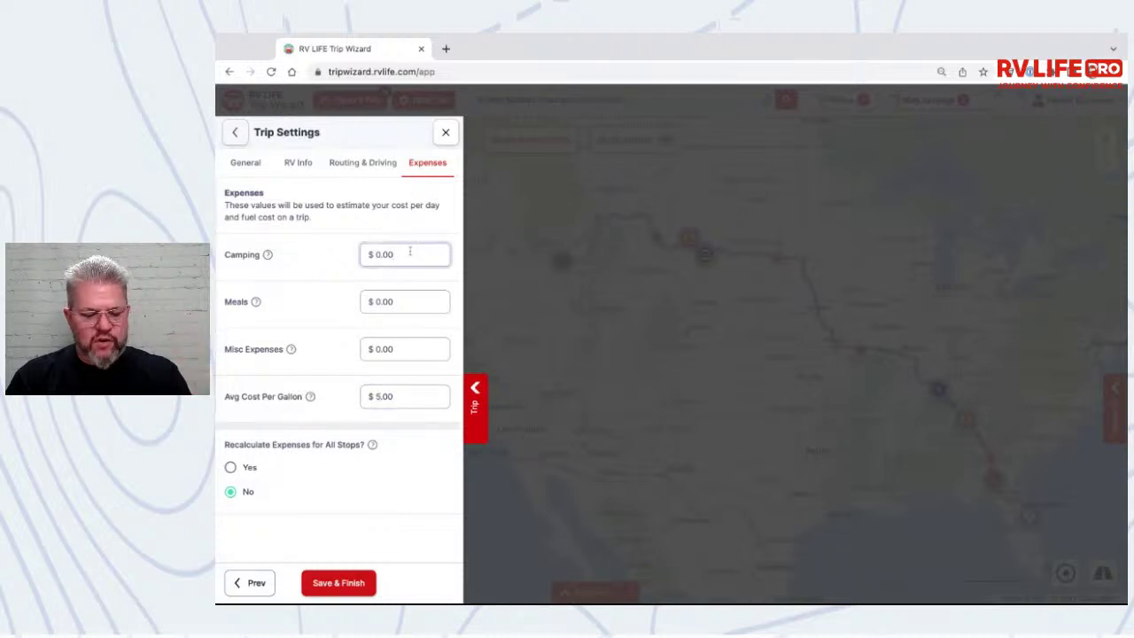
pyautogui.press('BackSpace')
pyautogui.press('BackSpace')
pyautogui.press('BackSpace')
pyautogui.press('BackSpace')
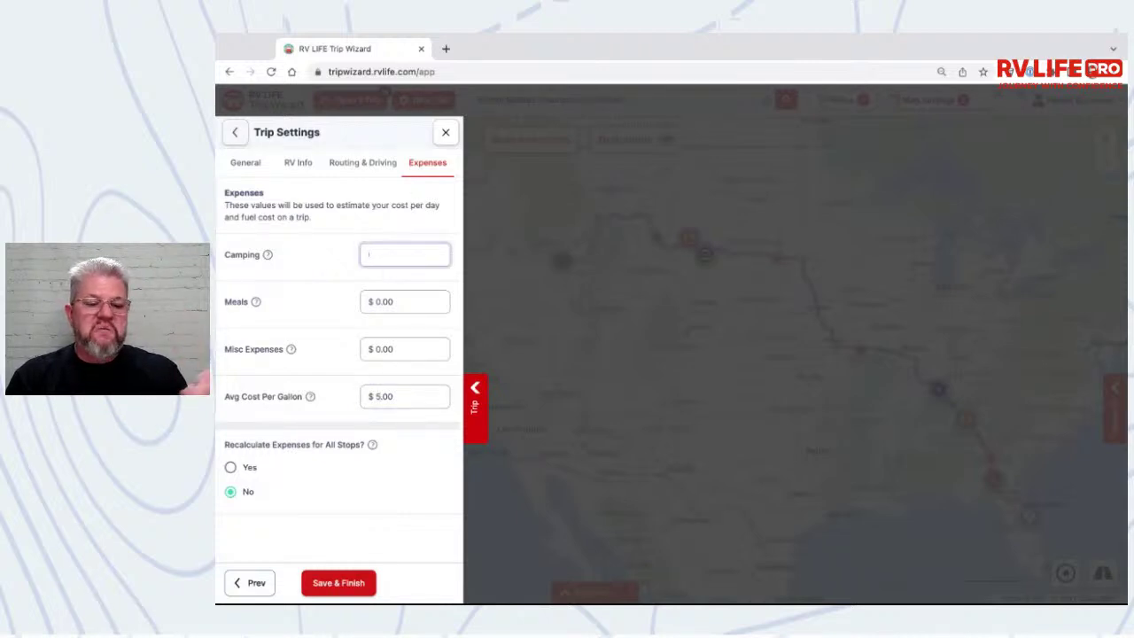
pyautogui.write('60')
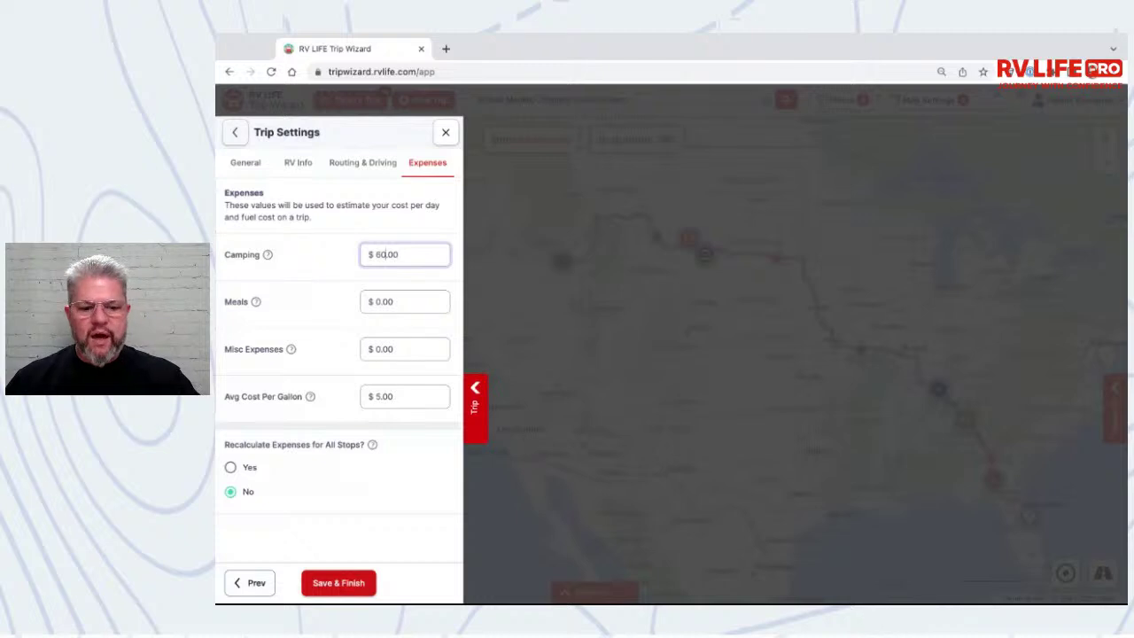
pyautogui.click(813, 389)
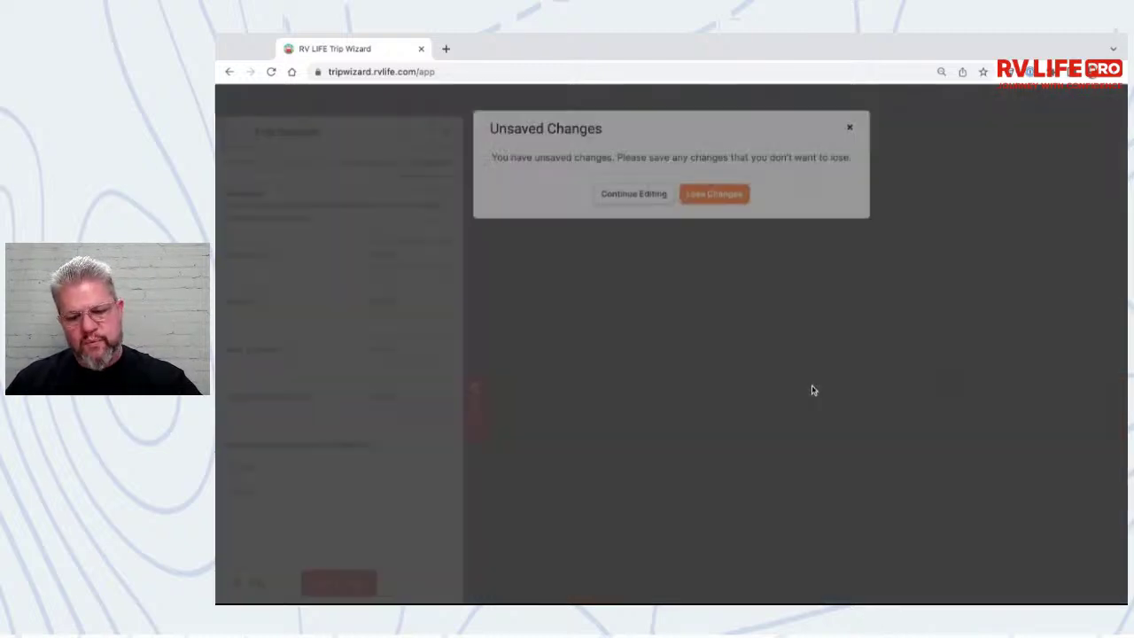
pyautogui.click(653, 193)
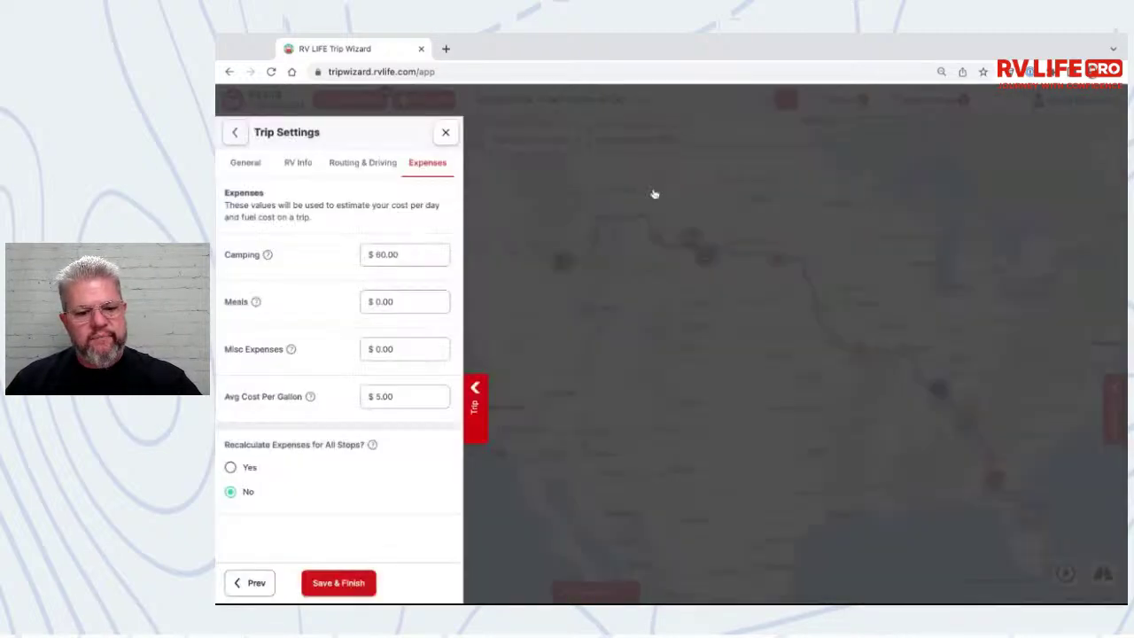
pyautogui.click(324, 582)
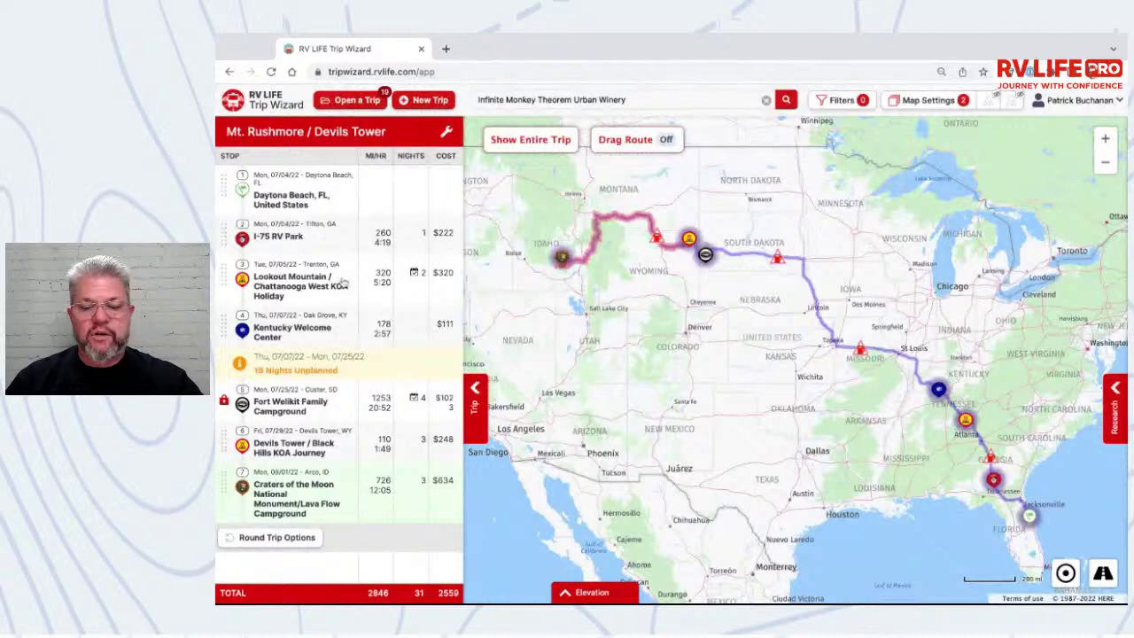
# Step: Review the Lookout Mountain / Chattanooga West KOA Holiday stop, the full route and the final Craters of the Moon stop
pyautogui.click(345, 283)
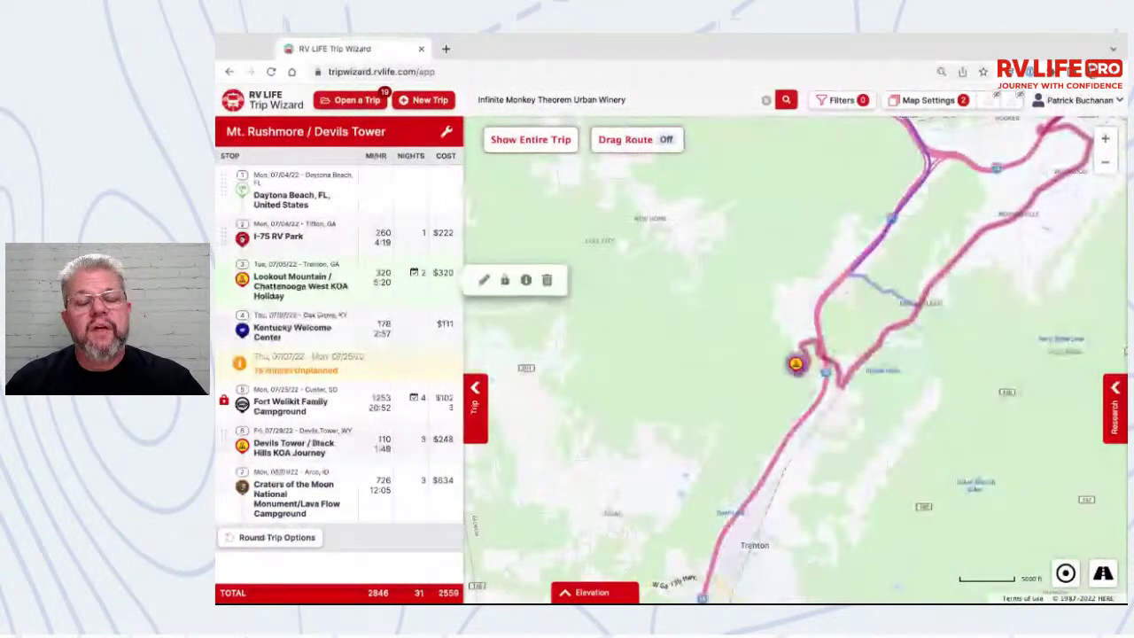
pyautogui.scroll(-2, 815, 365)
pyautogui.scroll(-5, 817, 365)
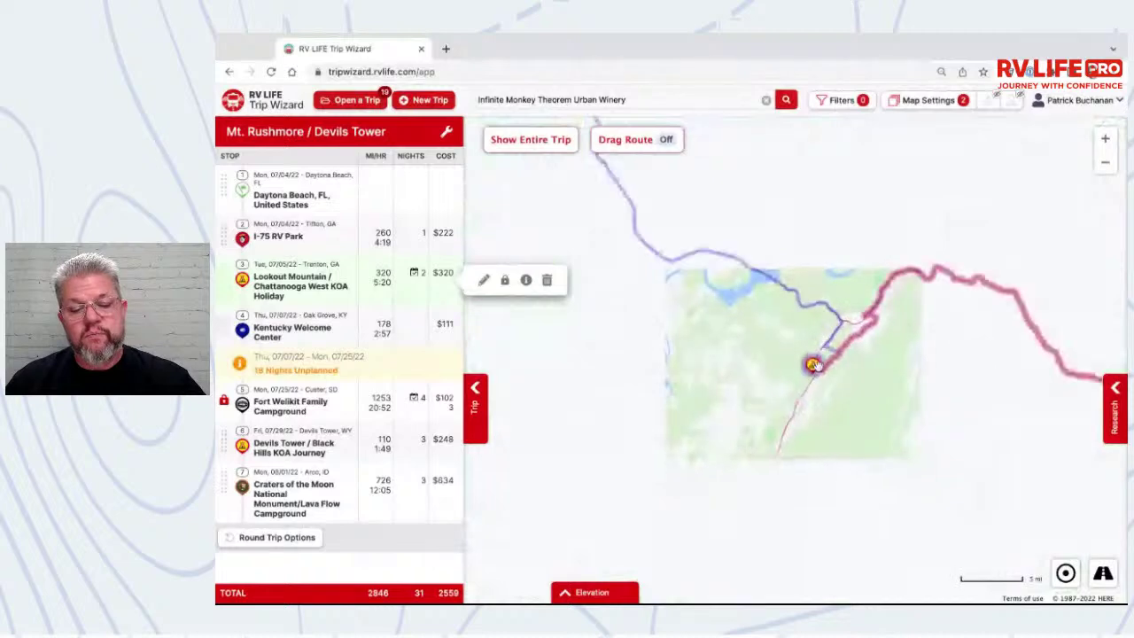
pyautogui.scroll(-4, 816, 363)
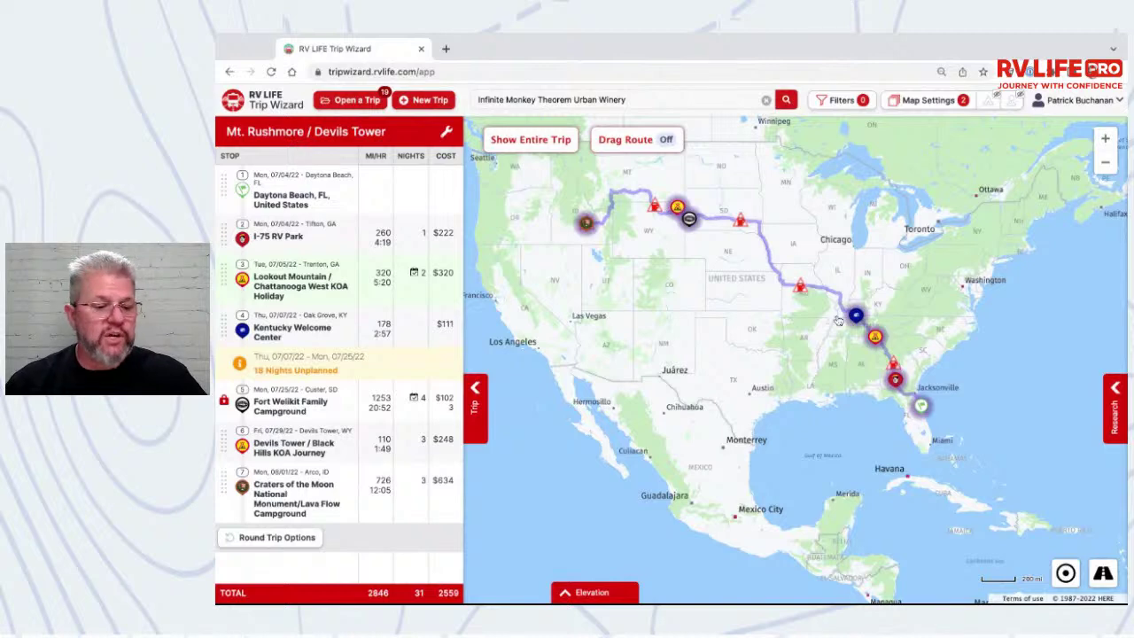
pyautogui.moveTo(335, 501)
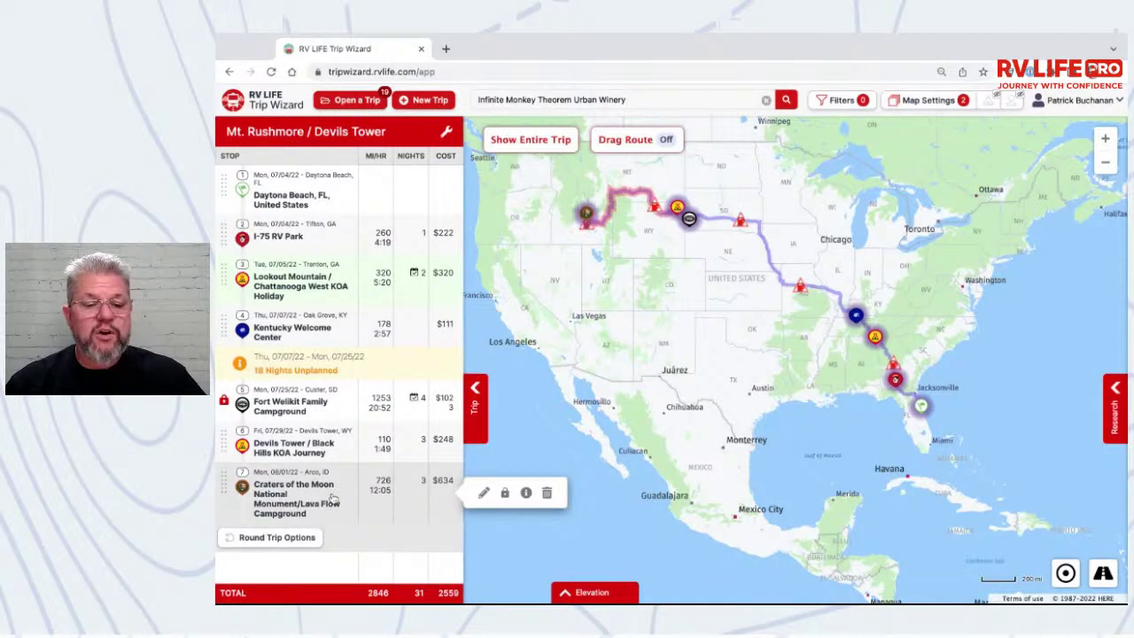